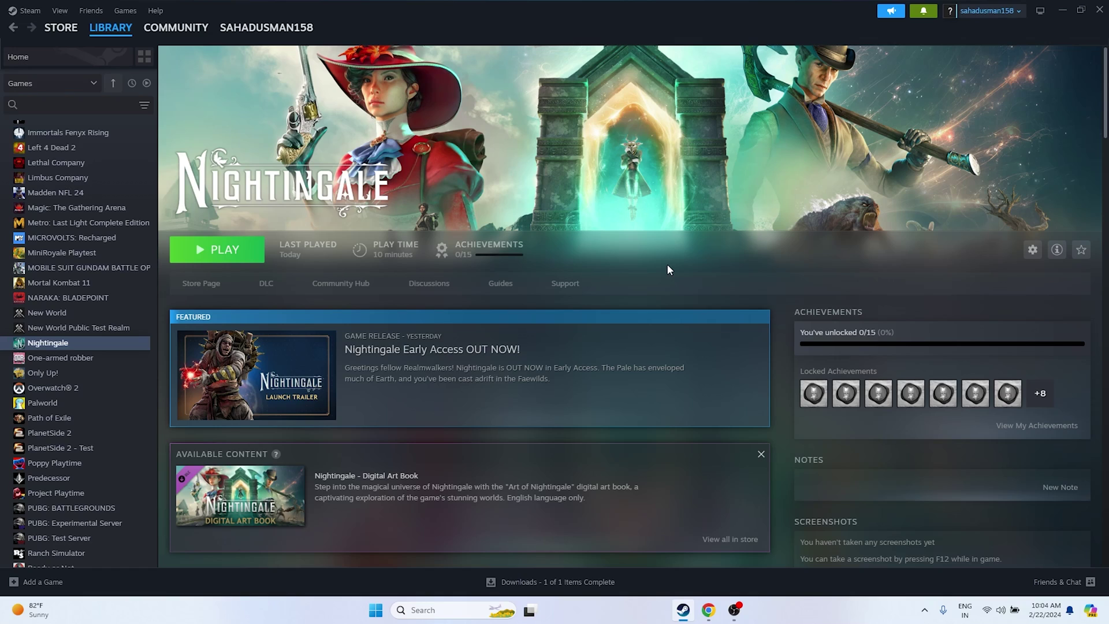
- Look at the computer's power options, including Restart, and dismiss them without choosing one
click(374, 610)
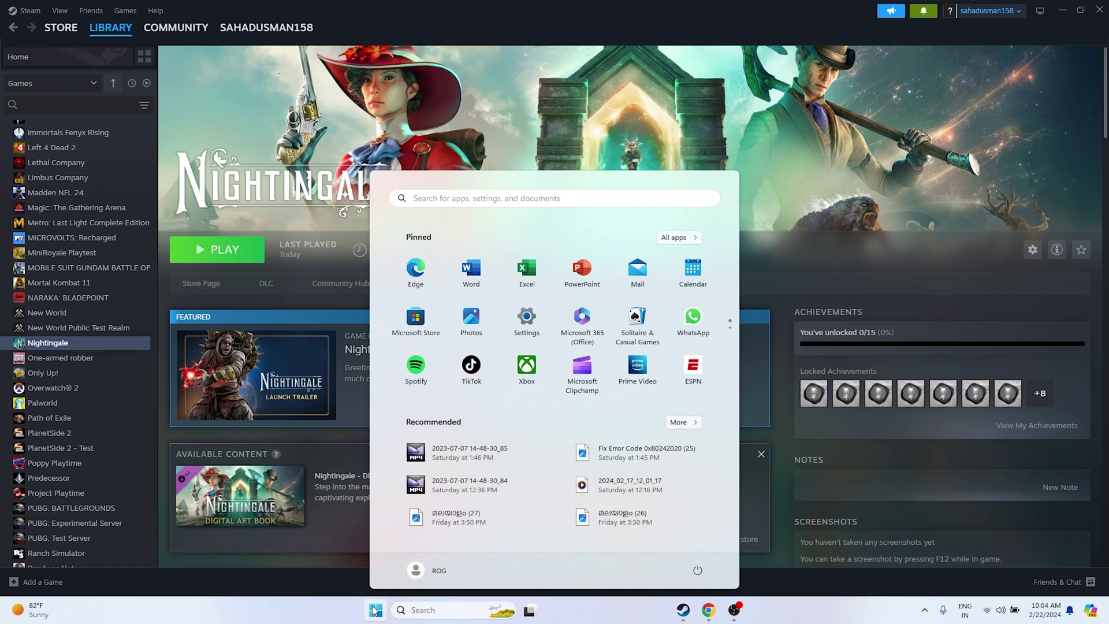
click(696, 571)
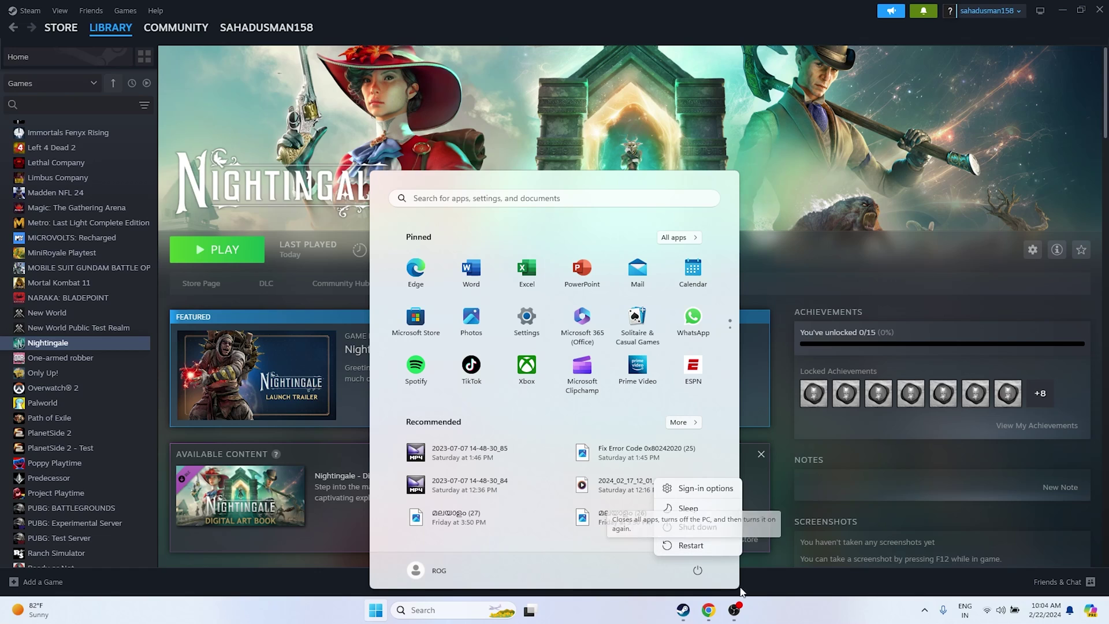
click(175, 268)
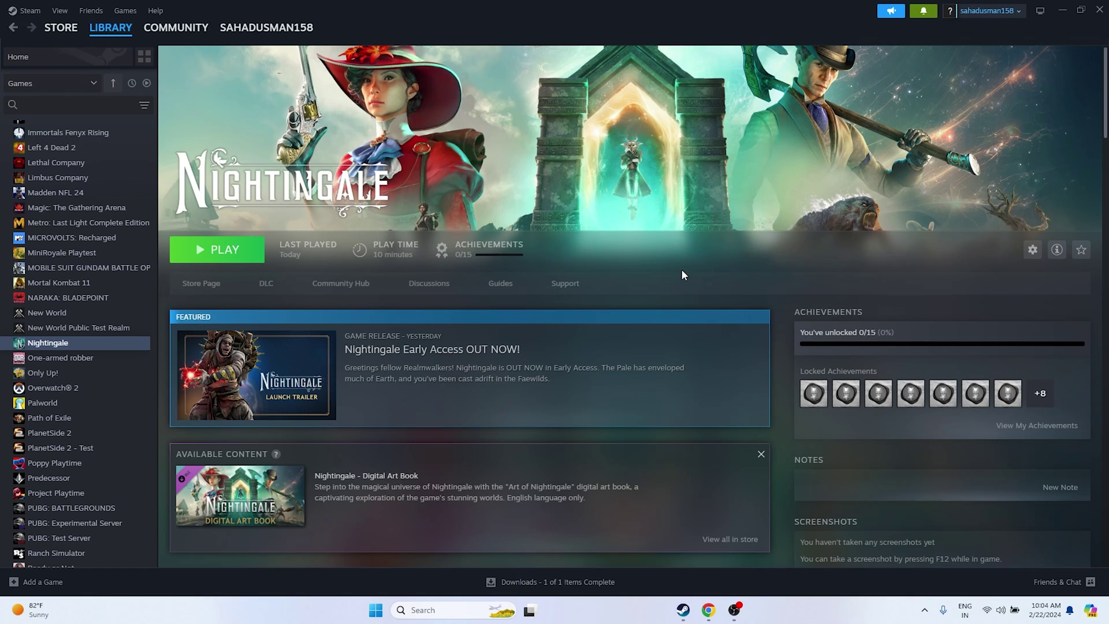
- Browse to Nightingale's installed files from its game properties and maximize the folder window
right_click(42, 344)
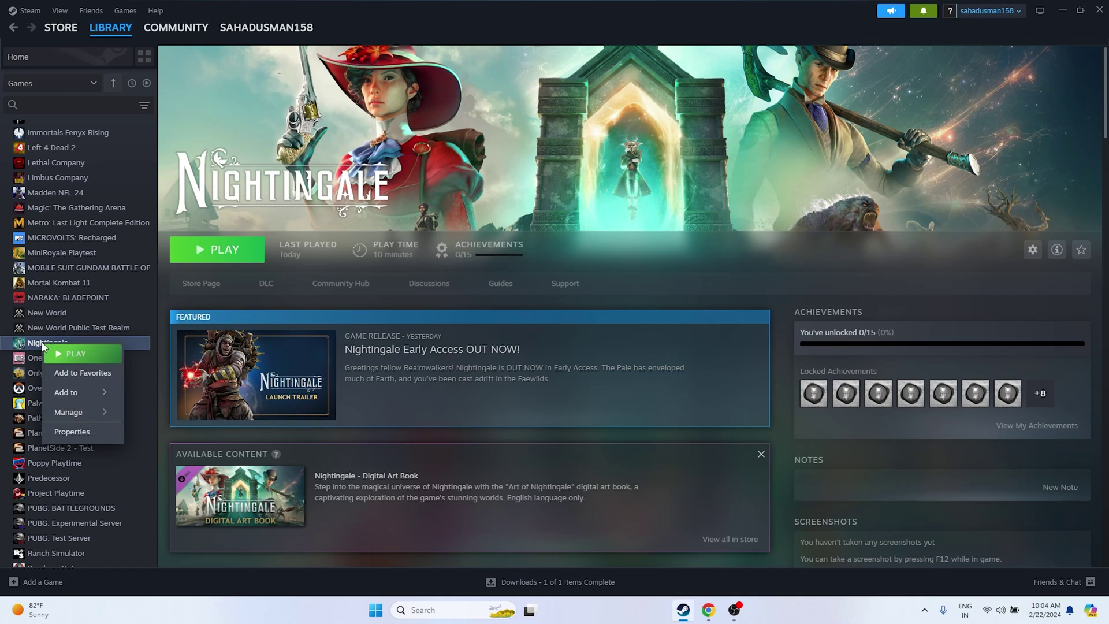
click(74, 432)
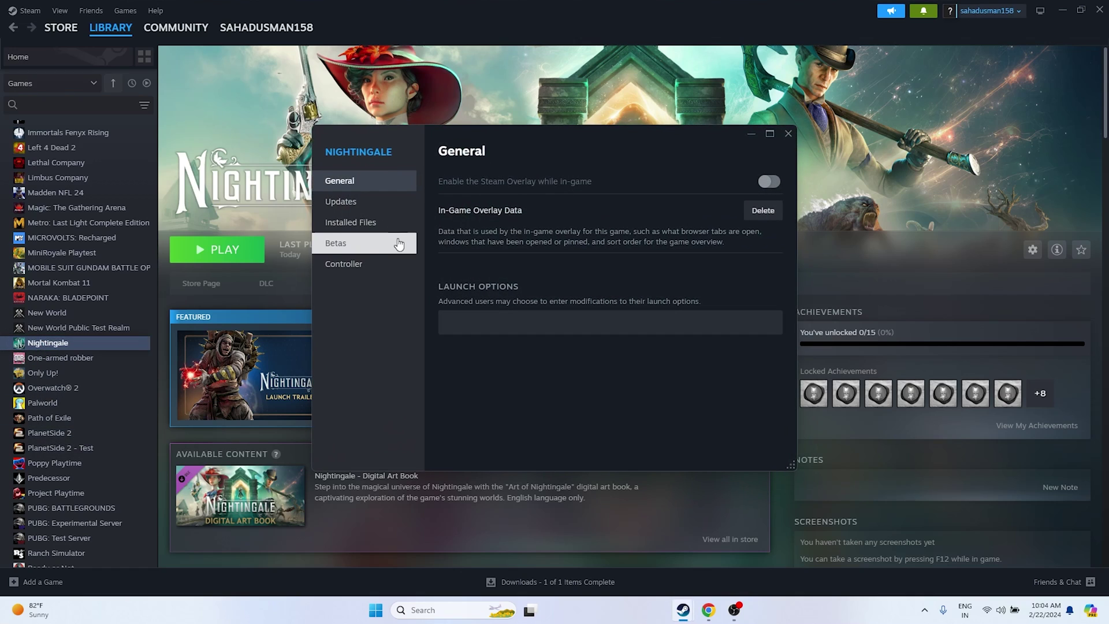
click(388, 225)
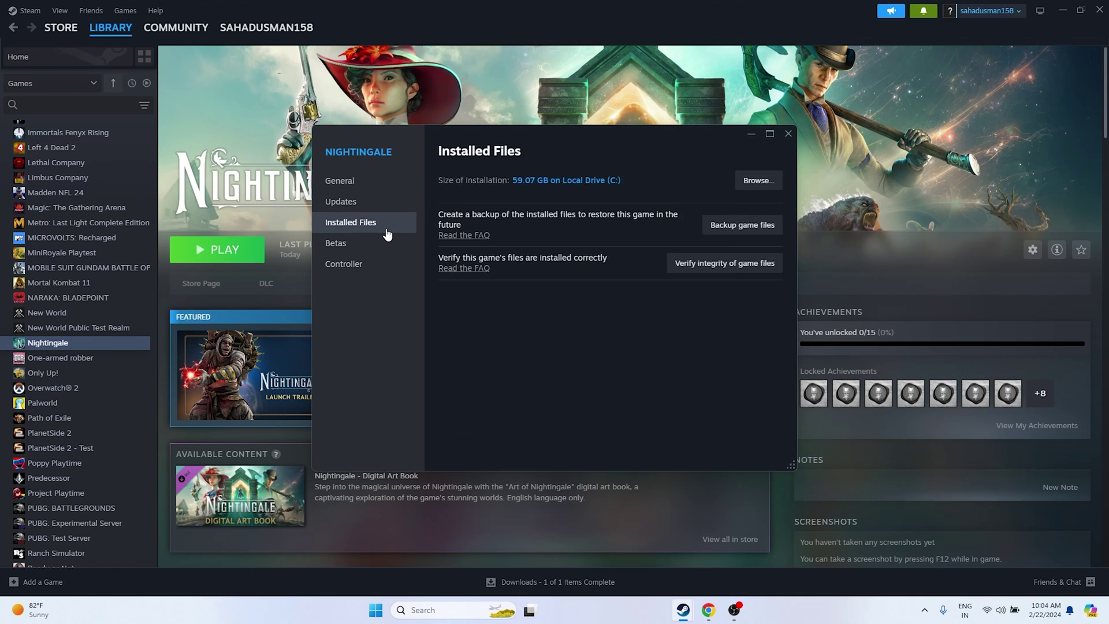
click(749, 184)
click(1063, 10)
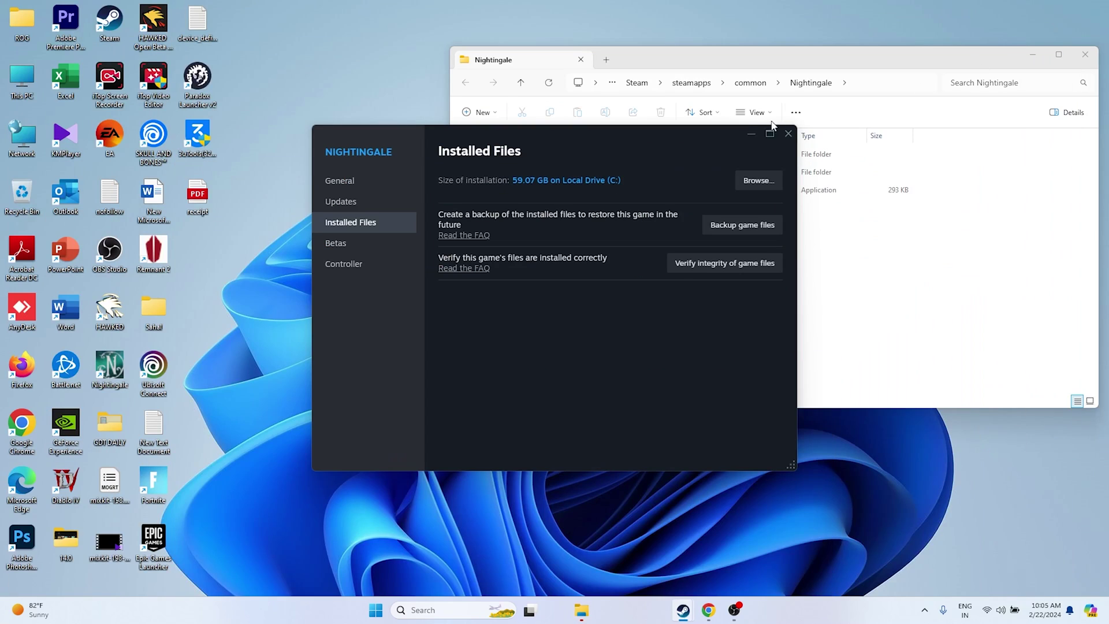
click(1057, 56)
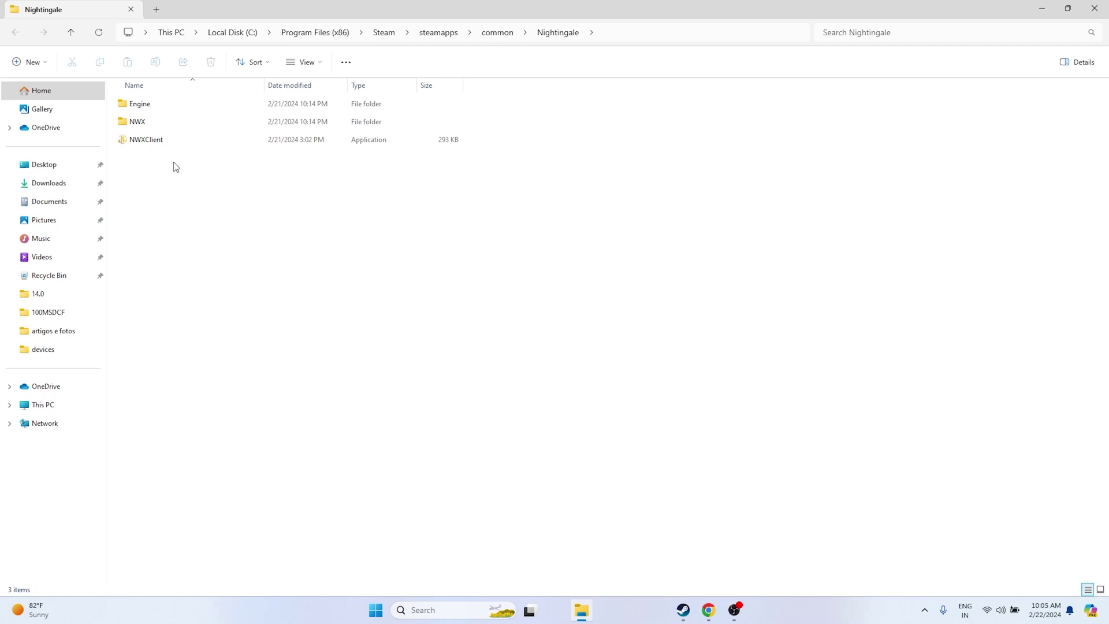
- Look through the Engine folder's Binaries subfolder down to its Win64 contents
click(159, 143)
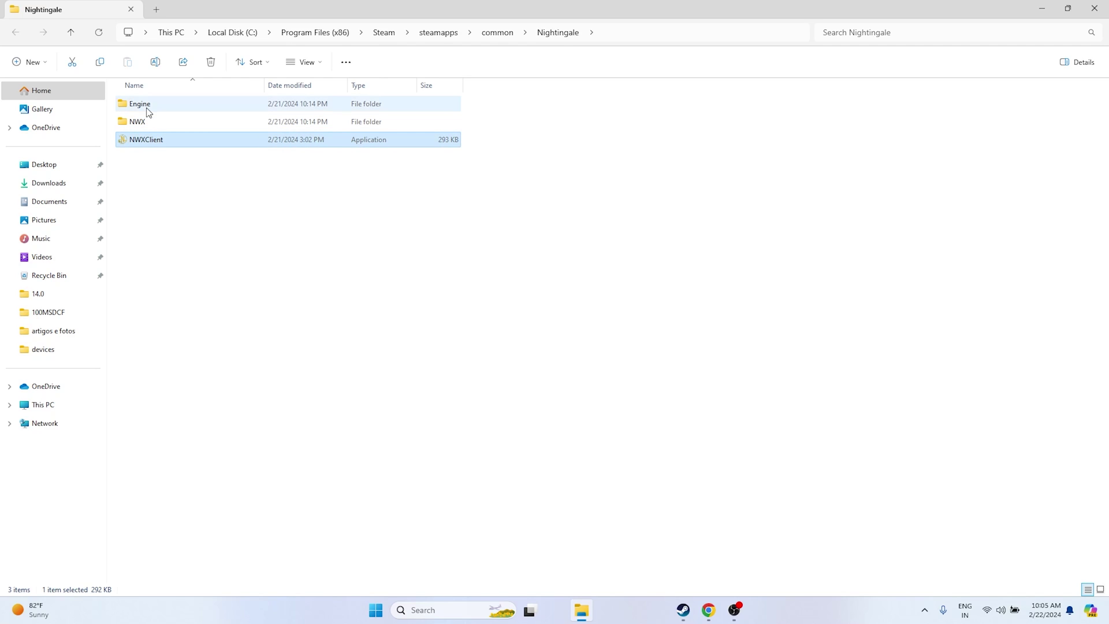
double_click(147, 109)
click(152, 109)
double_click(149, 106)
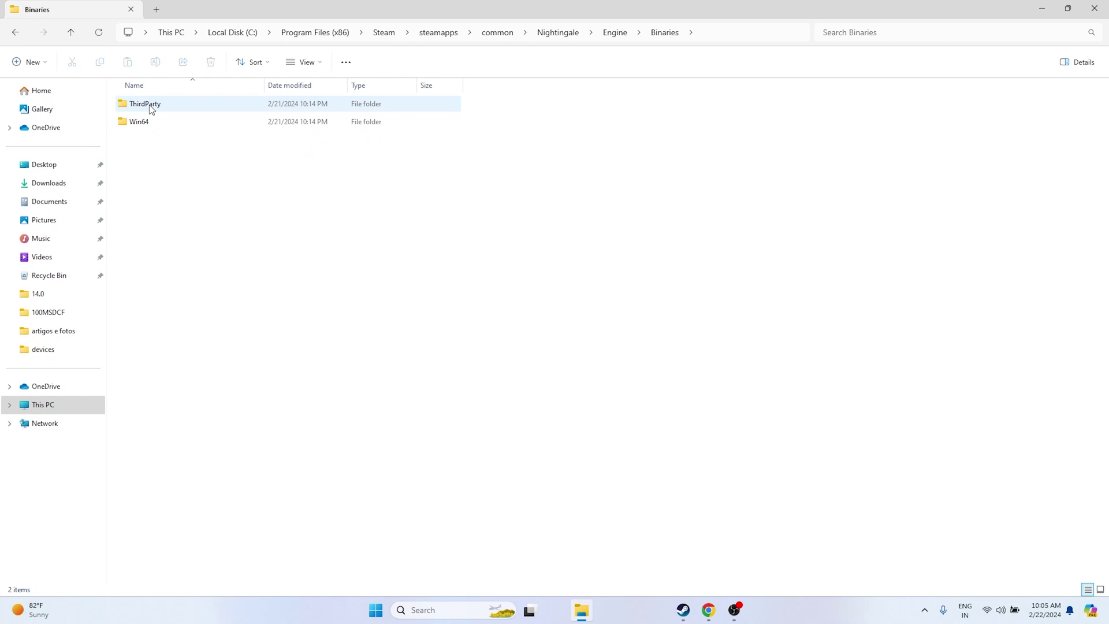
double_click(144, 123)
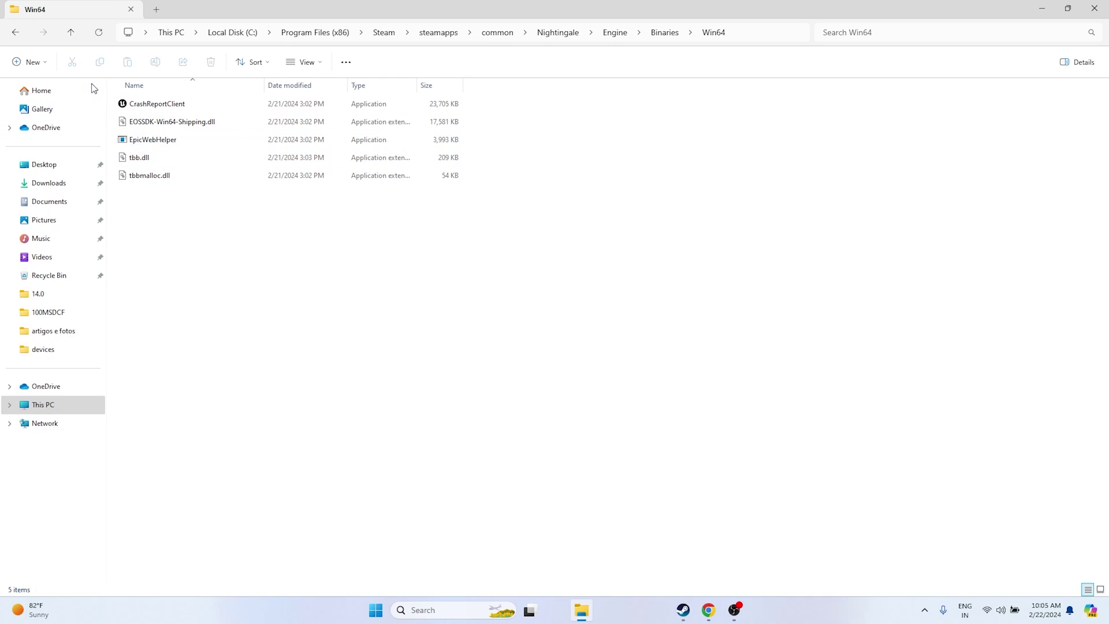
- Go back to the Engine folder and examine its Content and Plugins subfolders
click(16, 39)
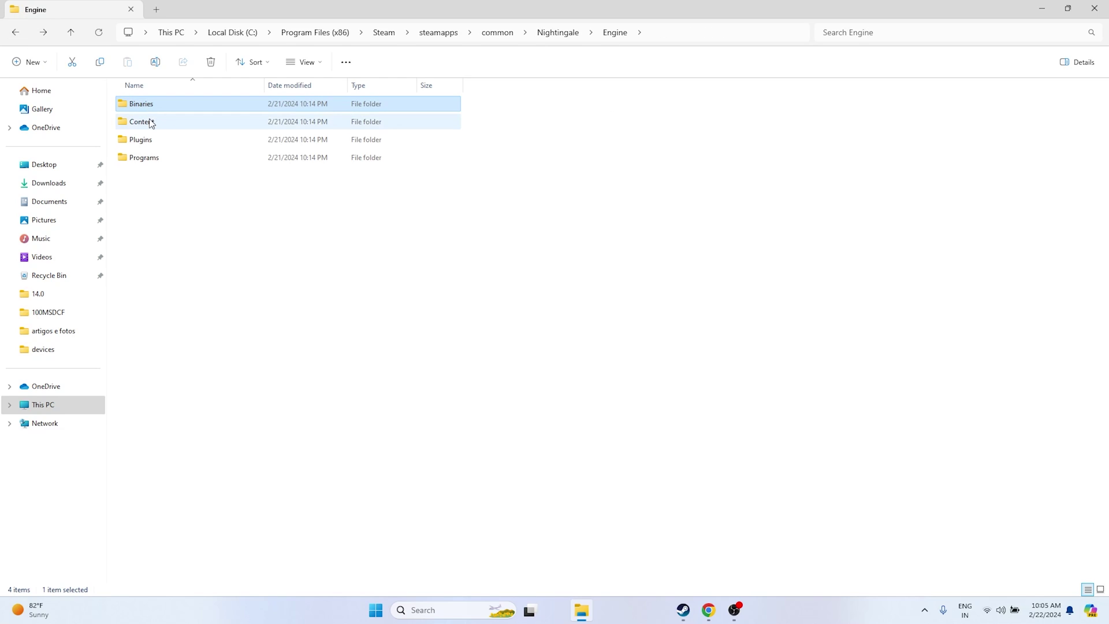
double_click(151, 121)
click(144, 122)
double_click(137, 104)
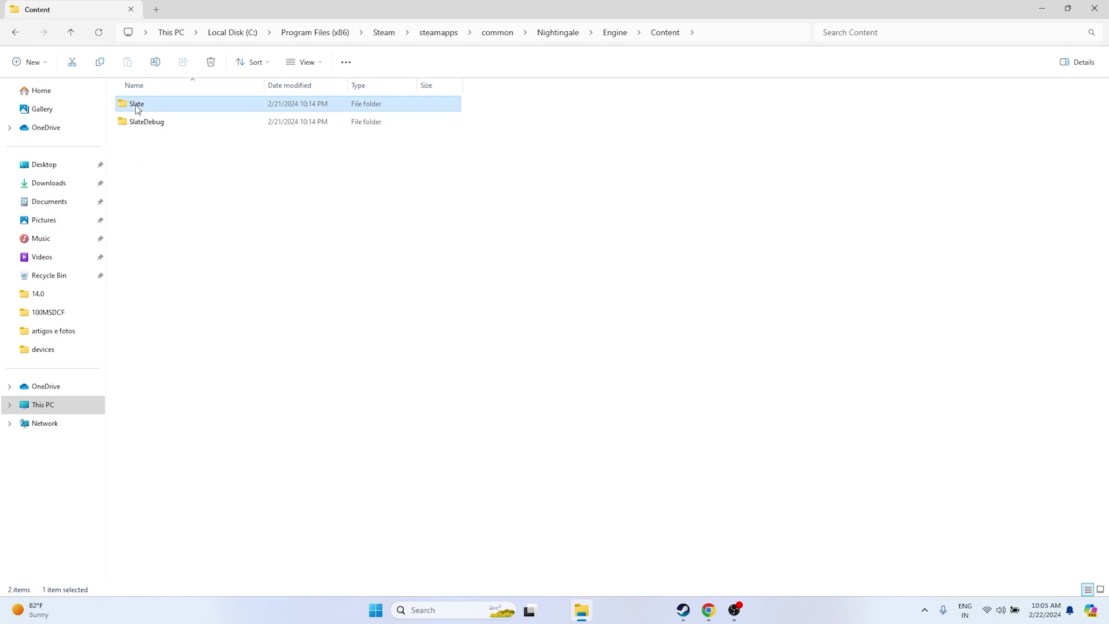
click(15, 33)
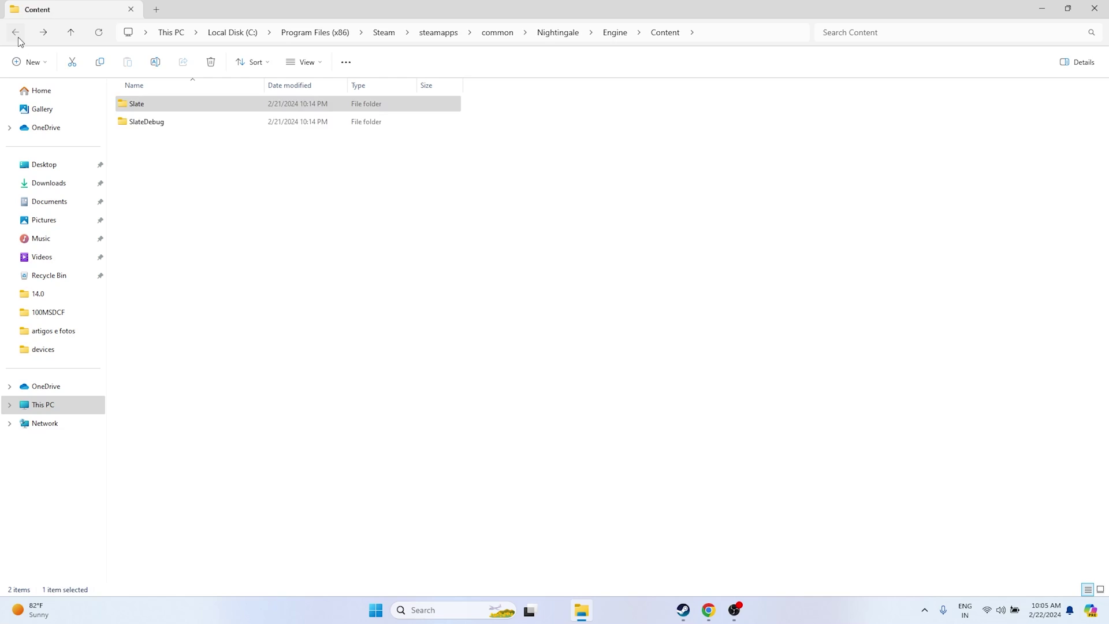
click(19, 37)
double_click(173, 147)
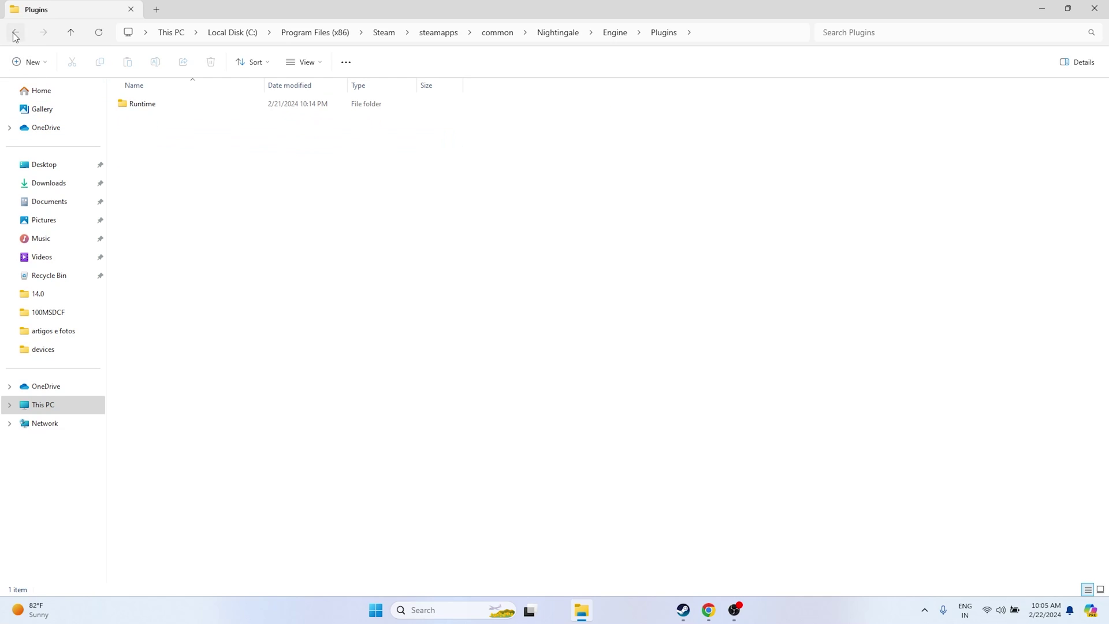
- Examine the Engine folder's Programs subfolder, including CrashReportClient, and return to the Engine folder
click(14, 33)
double_click(160, 158)
click(151, 112)
double_click(153, 115)
double_click(150, 112)
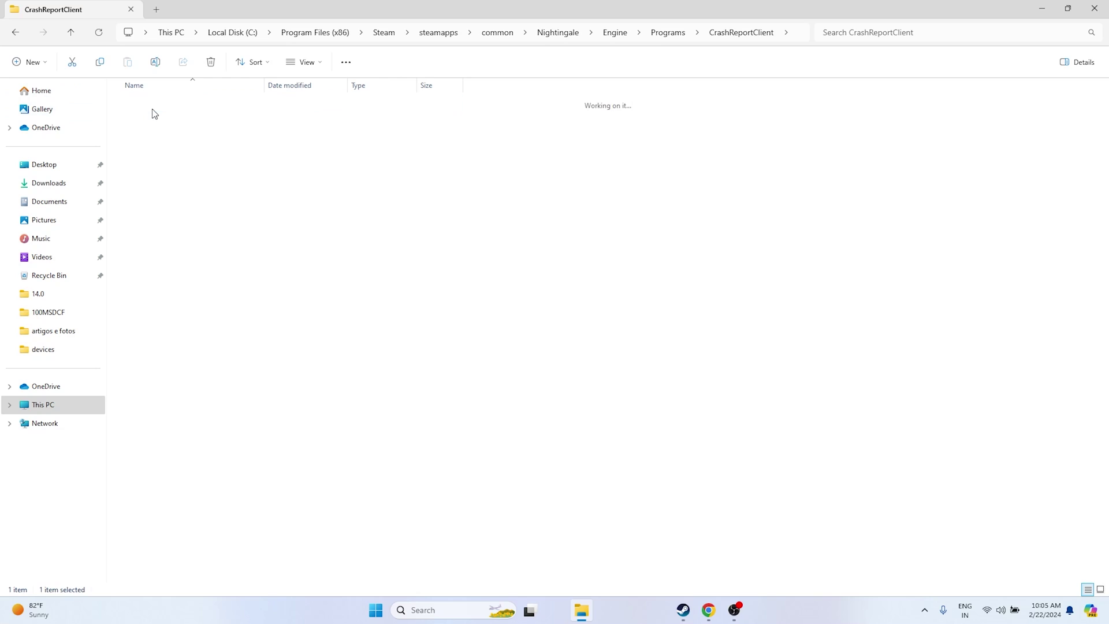
click(15, 33)
click(15, 32)
click(15, 32)
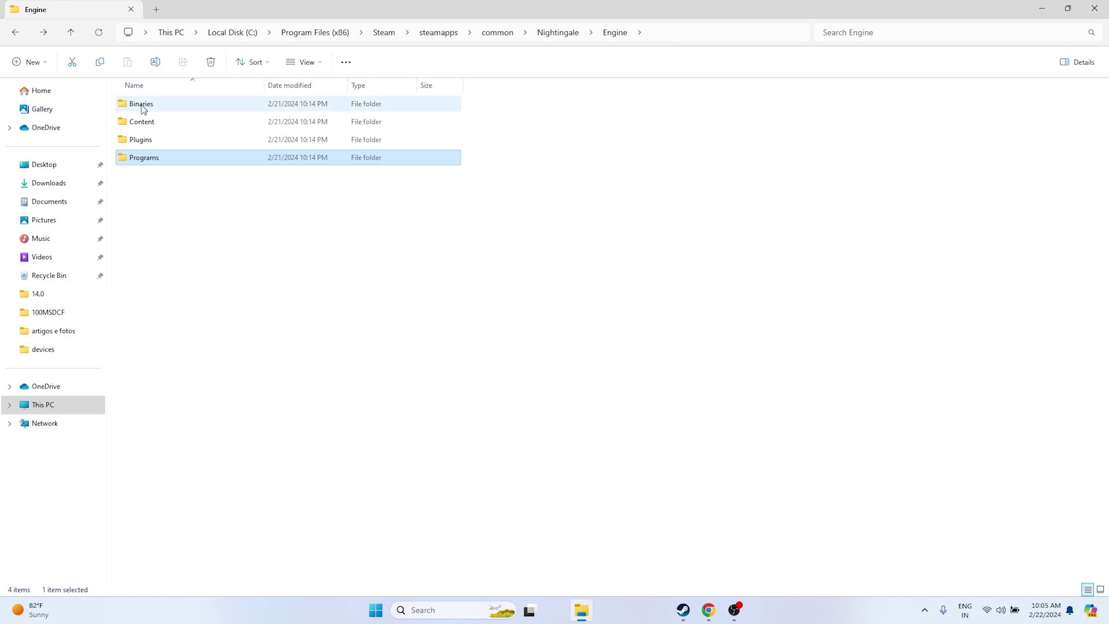
- Check the ThirdParty and Win64 folders inside Binaries and select the CrashReportClient application
double_click(159, 105)
double_click(155, 106)
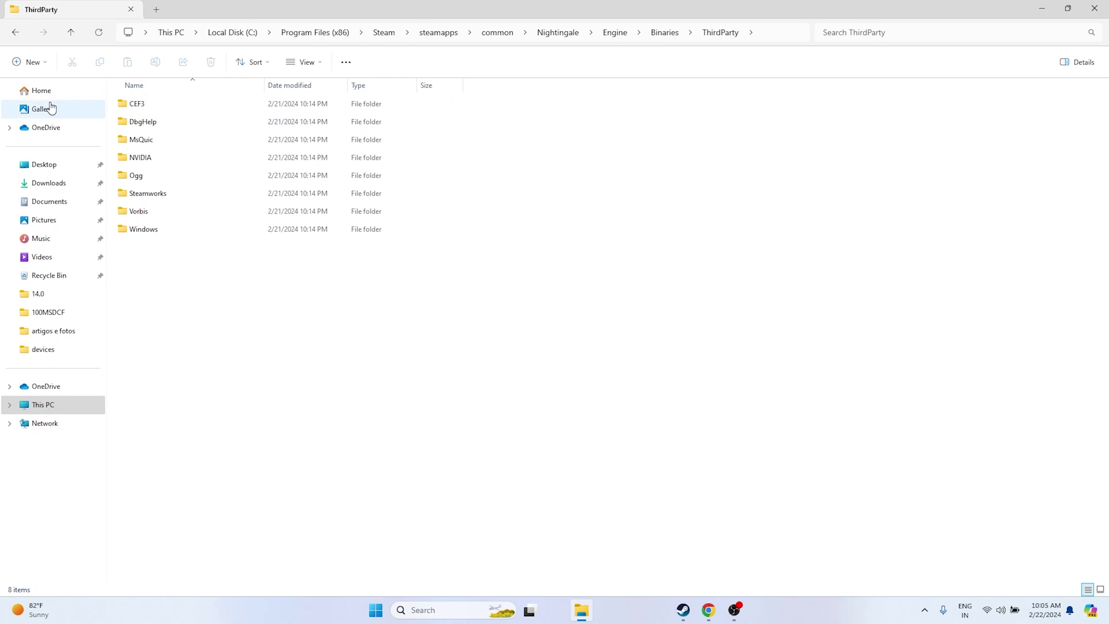
click(15, 33)
double_click(144, 124)
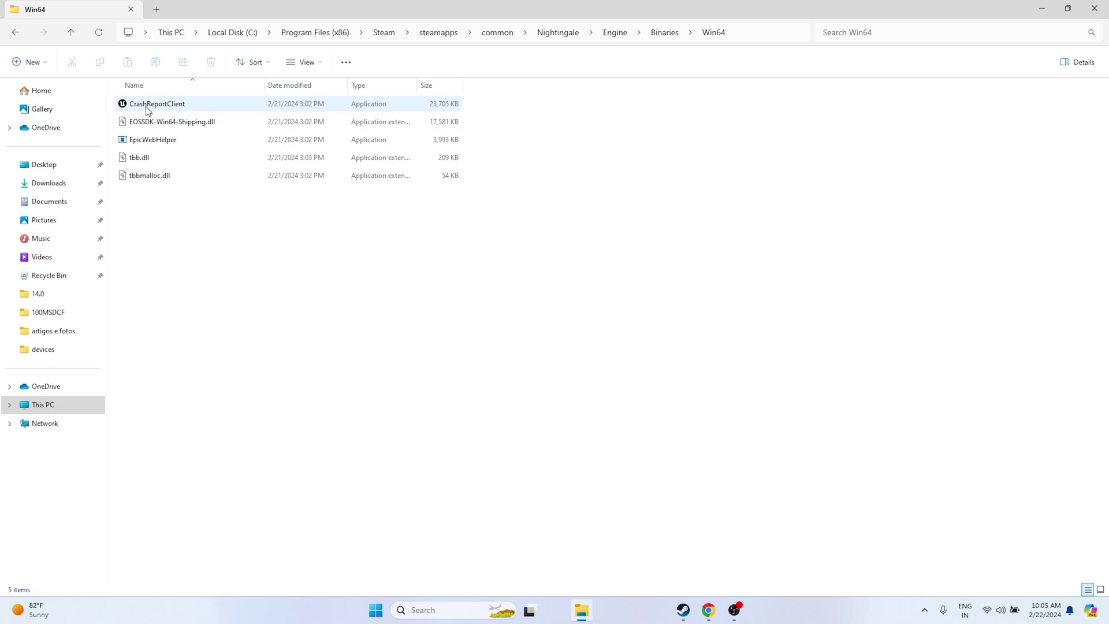
click(246, 108)
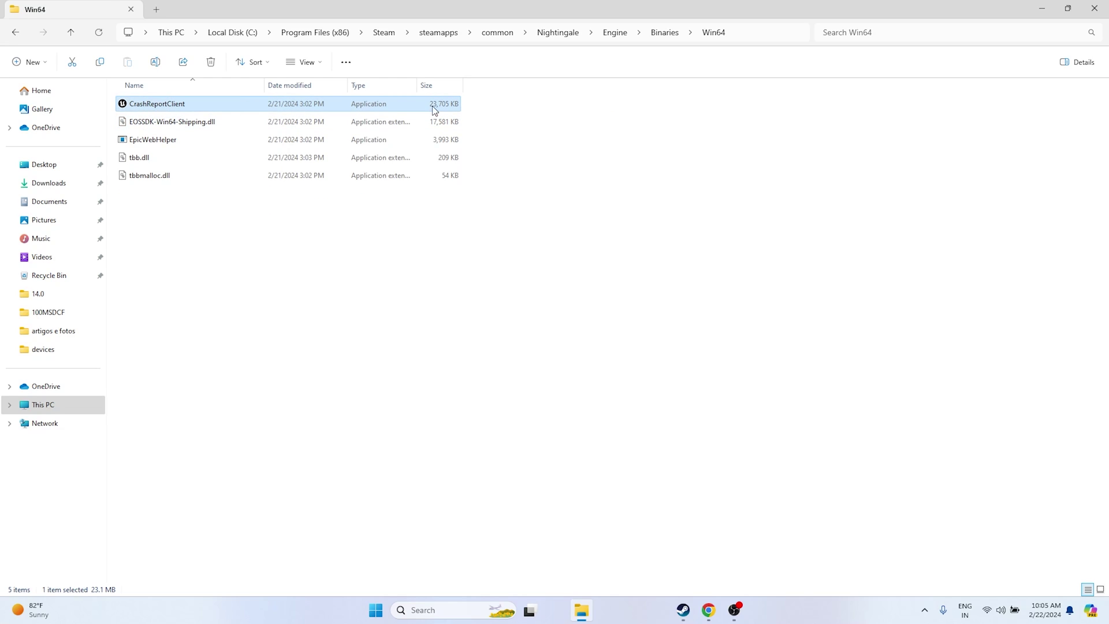
- Return to the main Nightingale installation folder
click(12, 34)
click(11, 33)
click(11, 34)
click(324, 205)
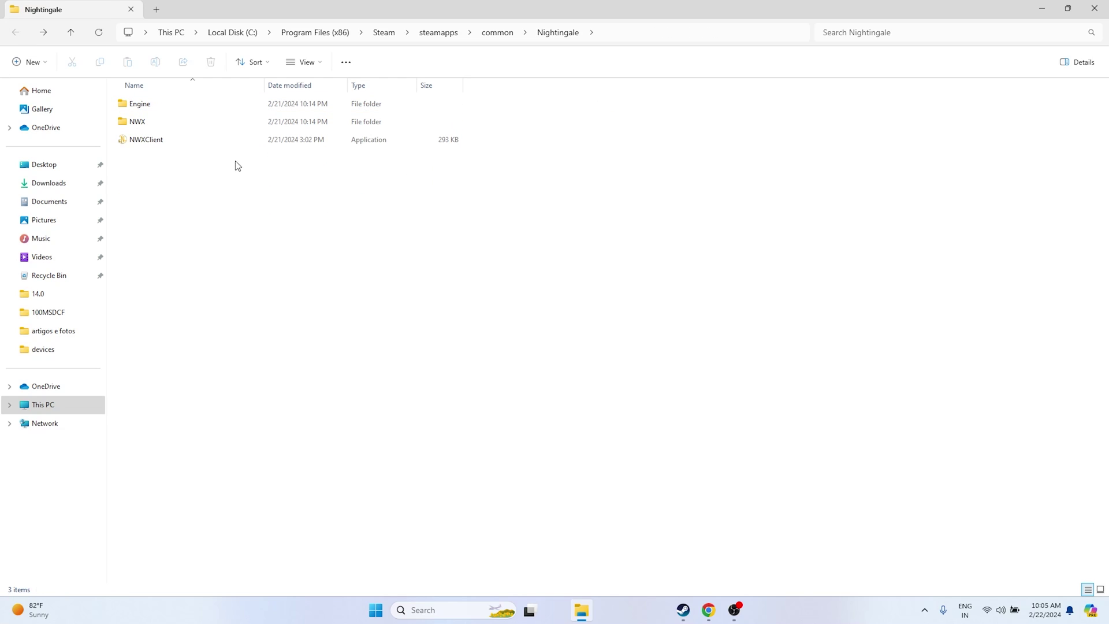
- Set the NWXClient application to run in compatibility mode for Windows 7 and apply the change
click(227, 145)
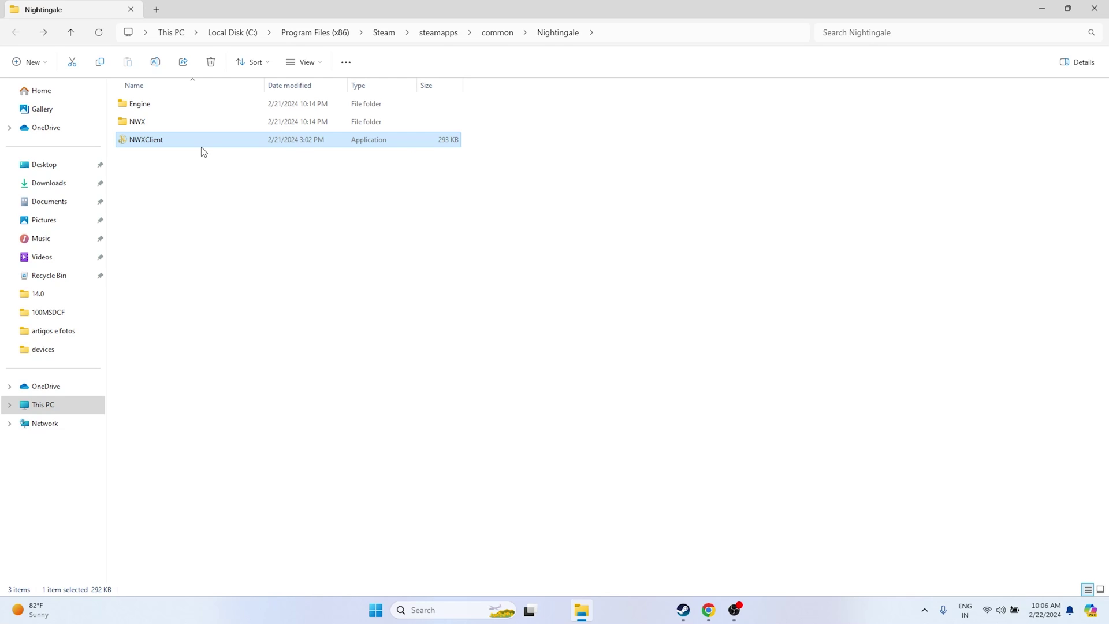
right_click(175, 148)
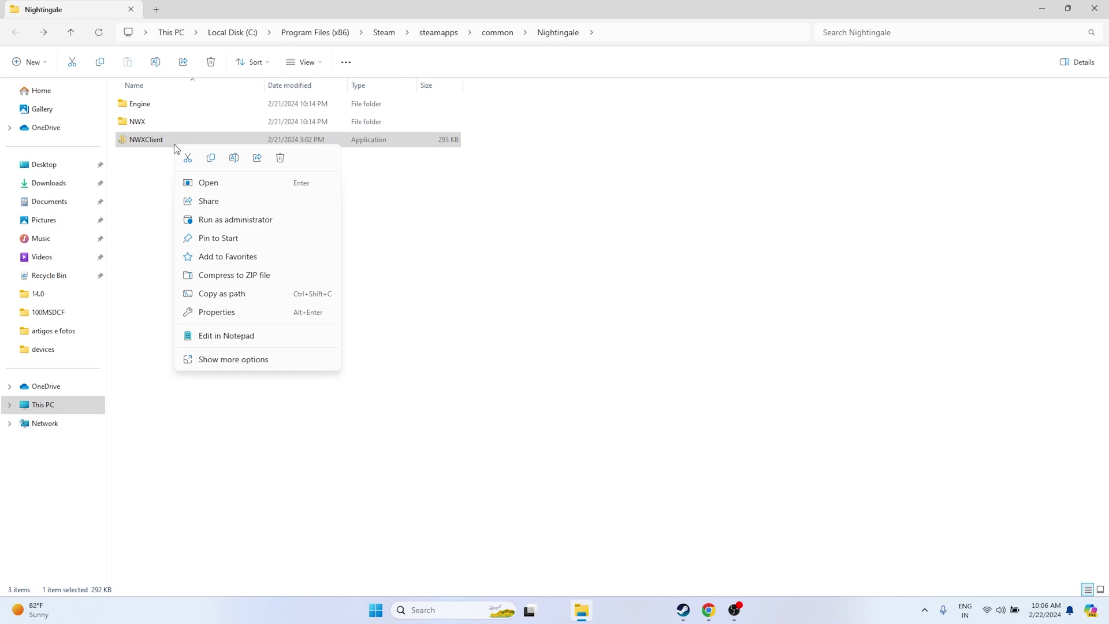
click(232, 360)
click(238, 435)
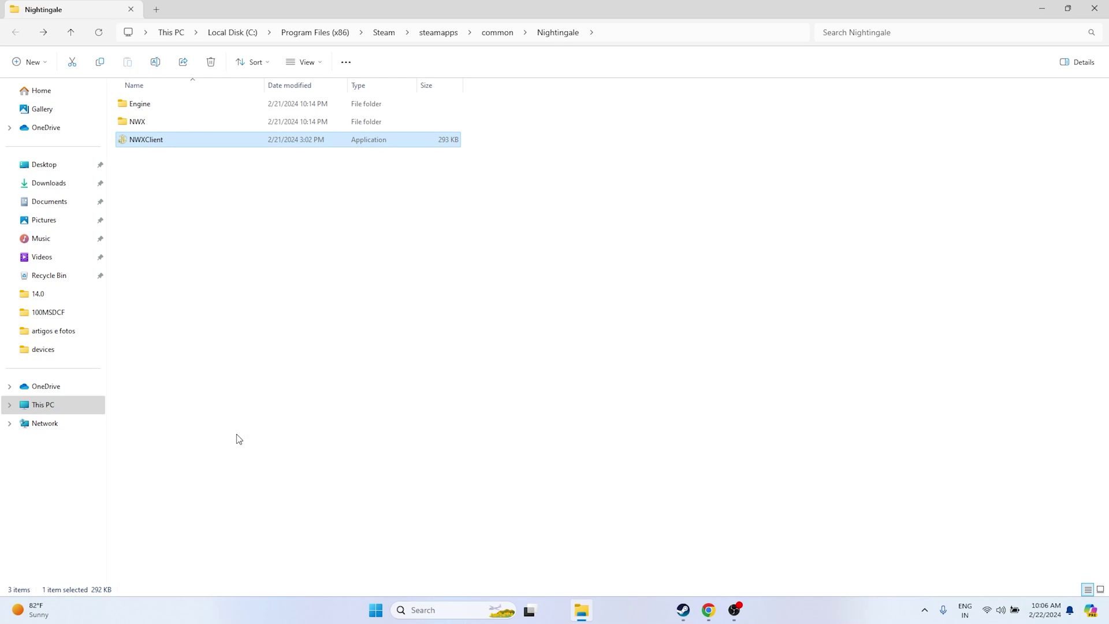
click(271, 185)
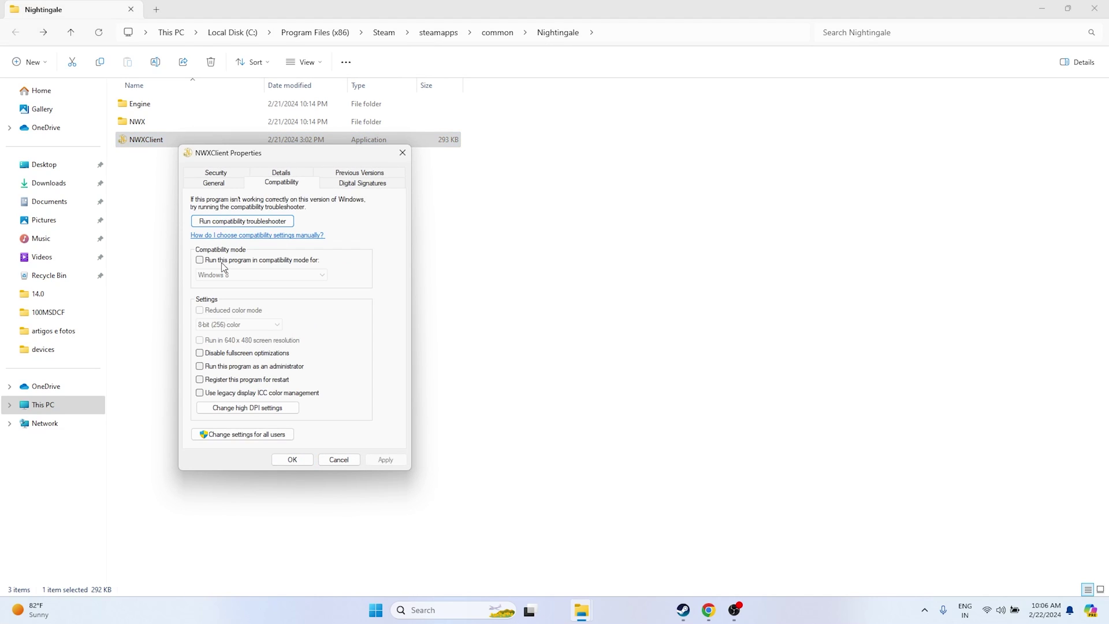
click(200, 260)
click(255, 275)
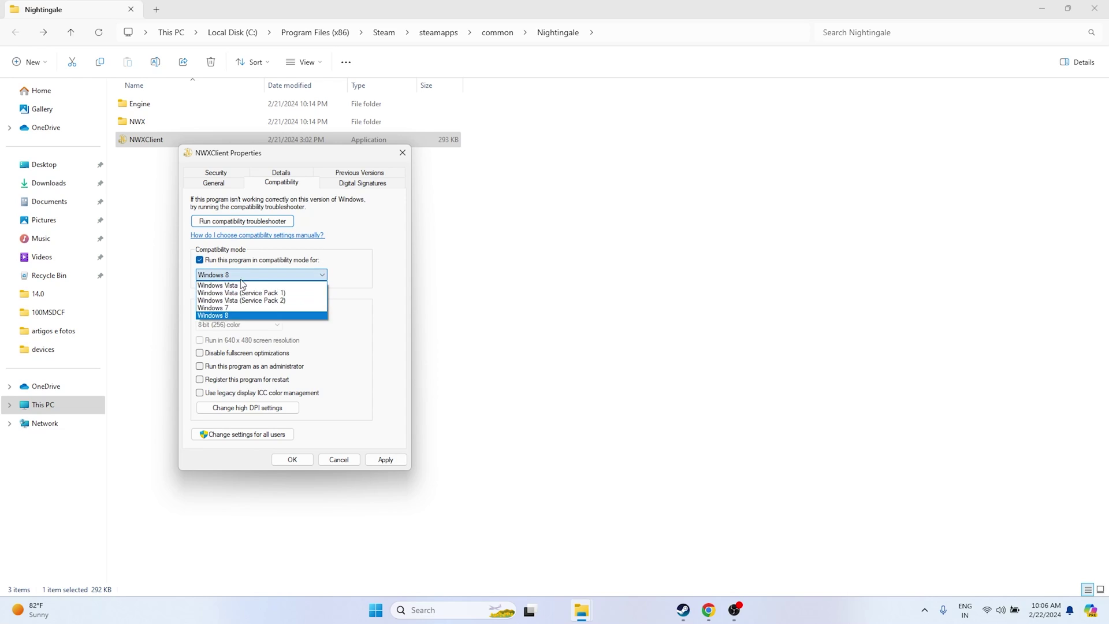
click(231, 310)
click(385, 459)
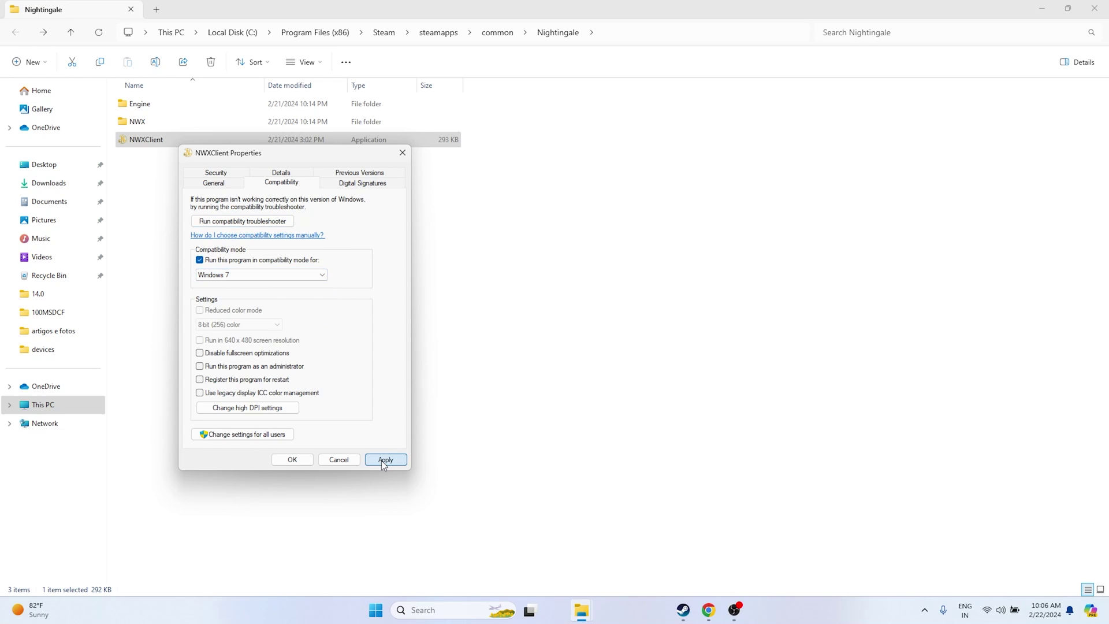
click(291, 459)
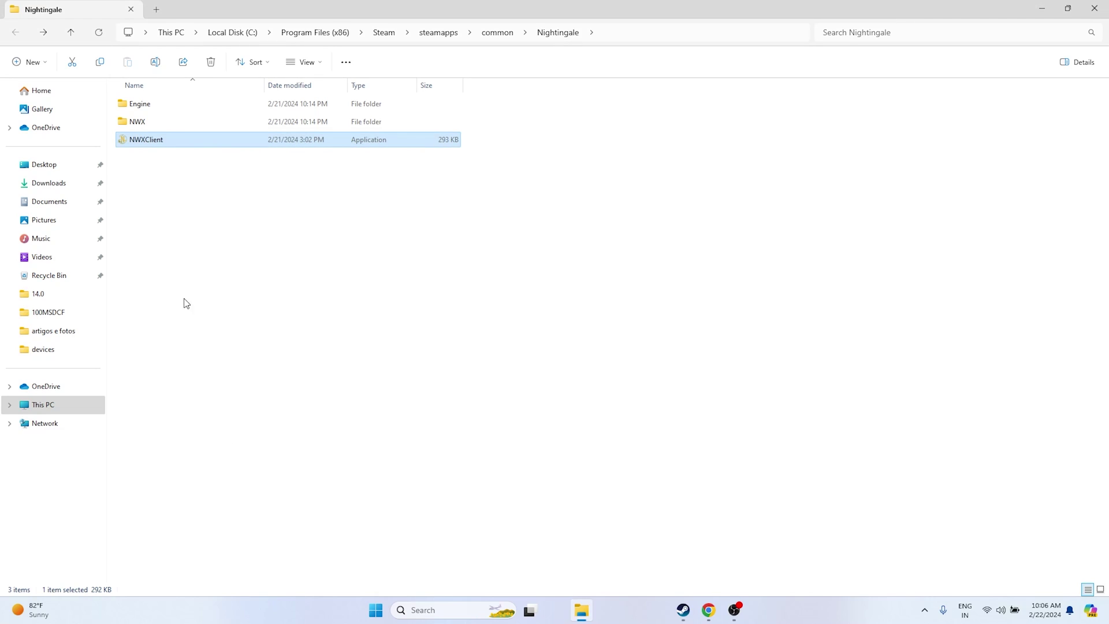
- Set the NWXClient application to run as an administrator in its compatibility properties and apply the change
right_click(208, 143)
click(252, 362)
click(249, 437)
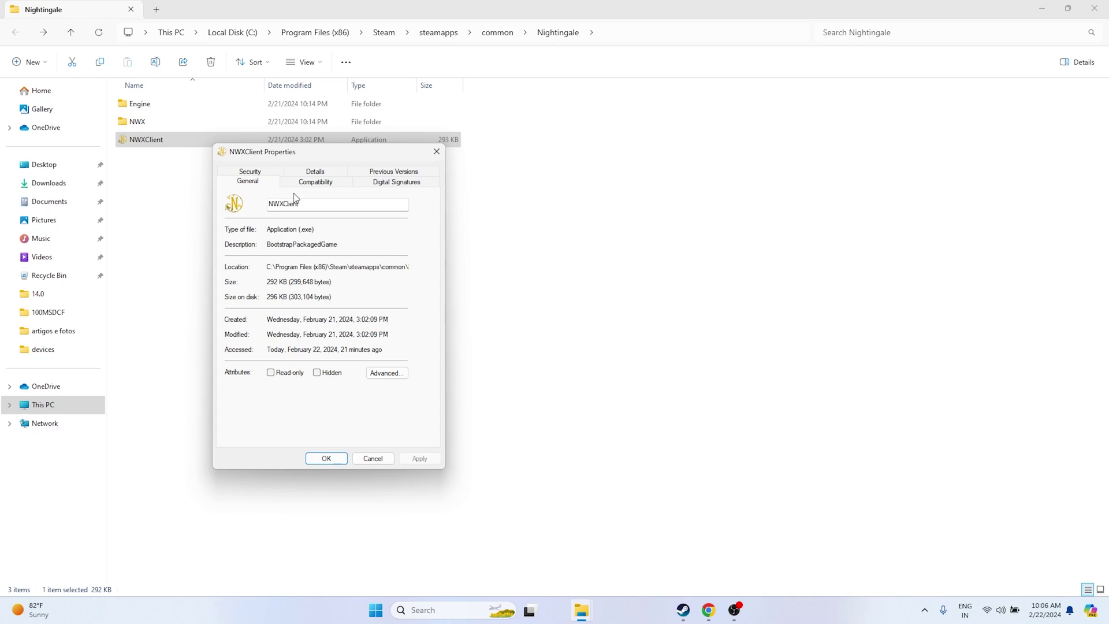
click(308, 183)
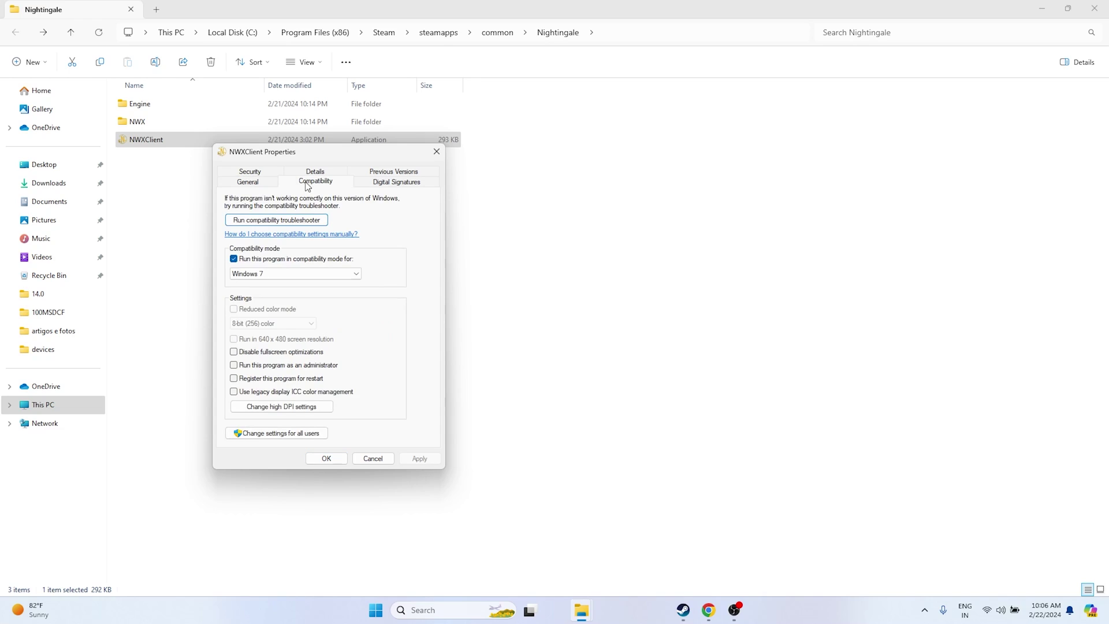
click(237, 365)
click(419, 458)
click(324, 460)
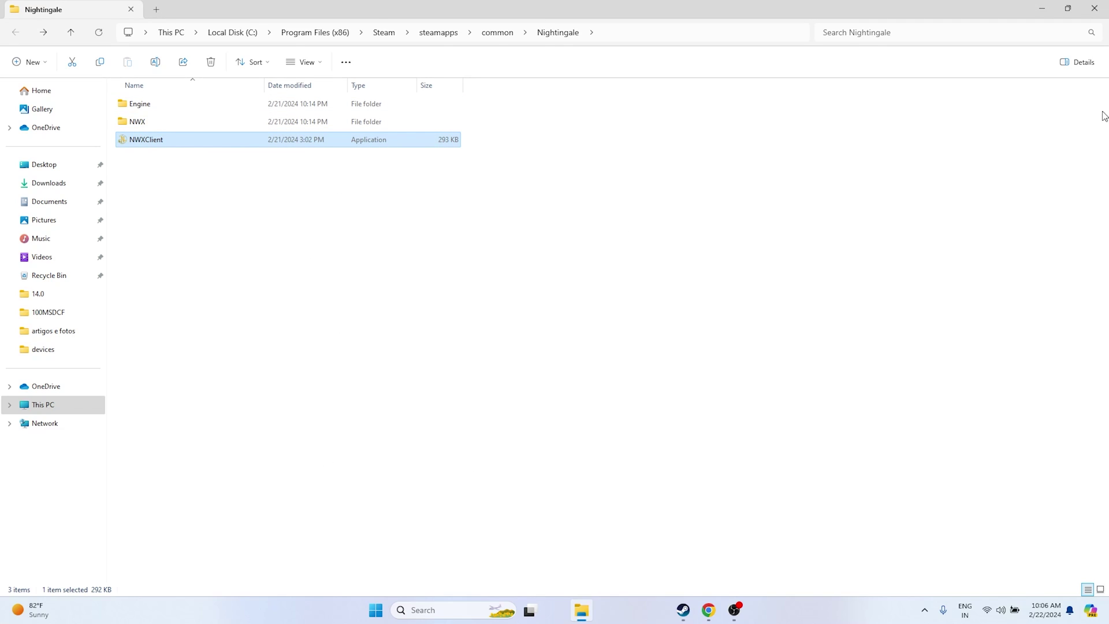
- Close the Nightingale folder and game properties windows and return to the Steam library
click(1095, 9)
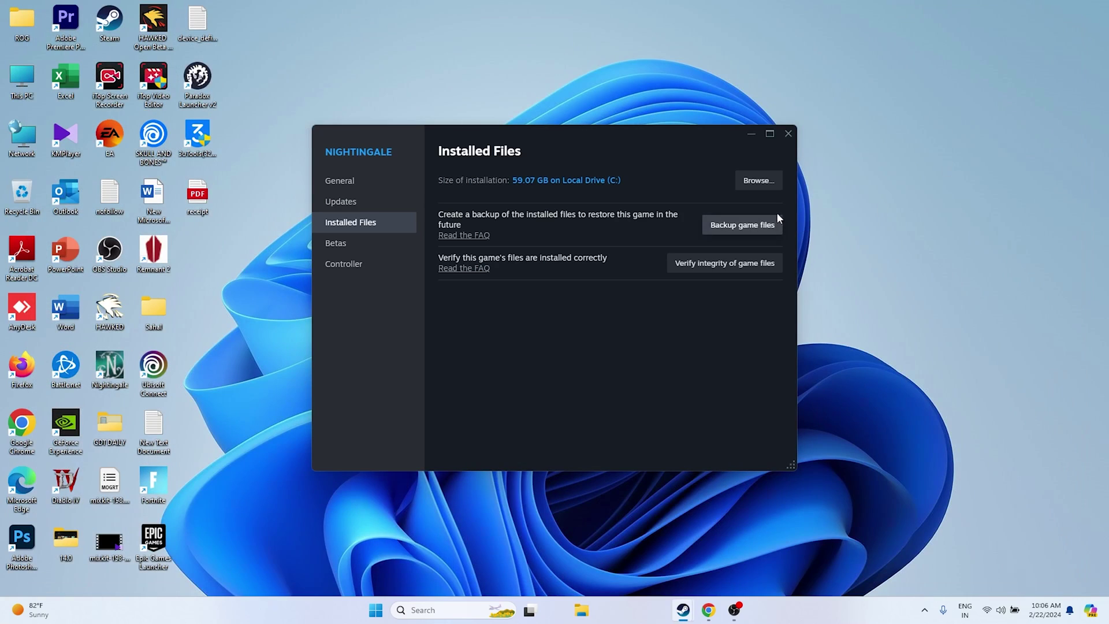
click(788, 134)
click(683, 610)
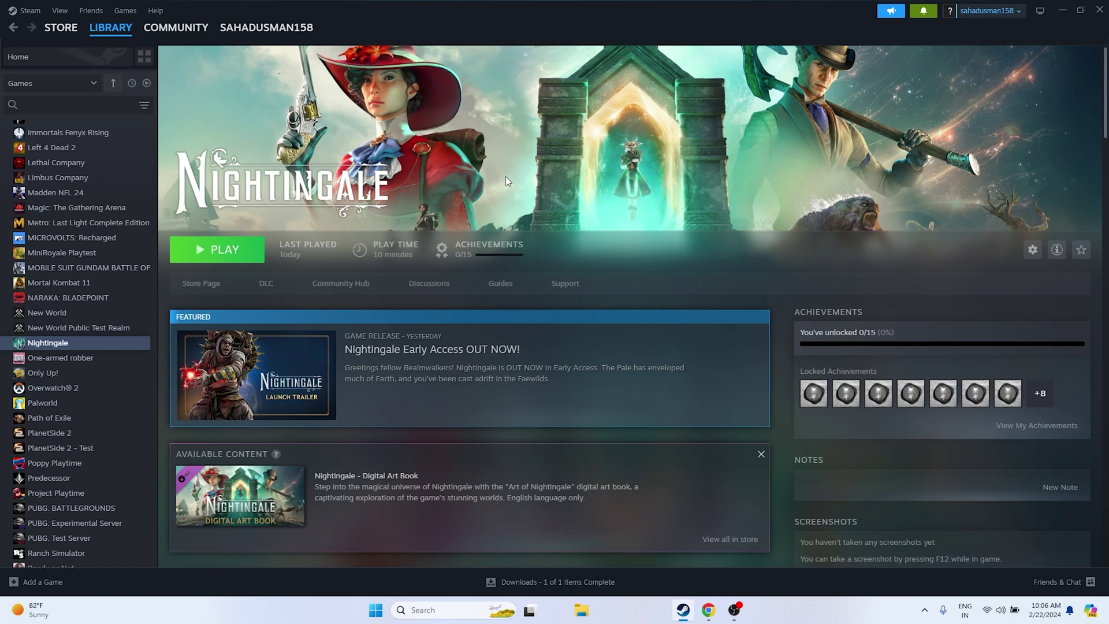
- Minimize Steam and open the Date & time page in Windows Settings to check the automatic time zone and time options
click(1062, 12)
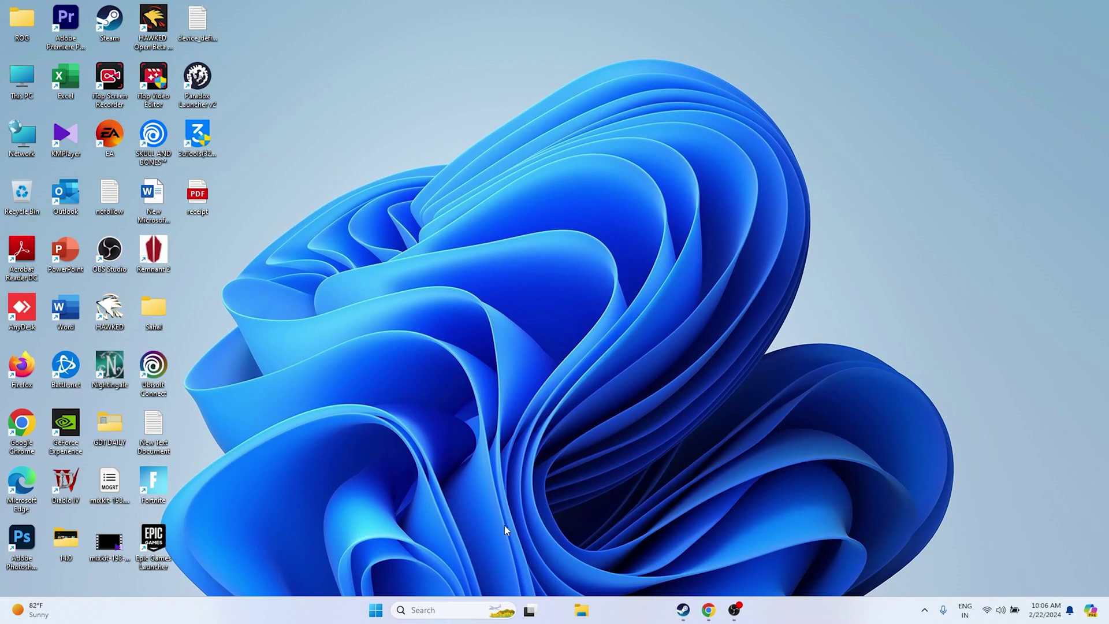
click(424, 610)
click(437, 329)
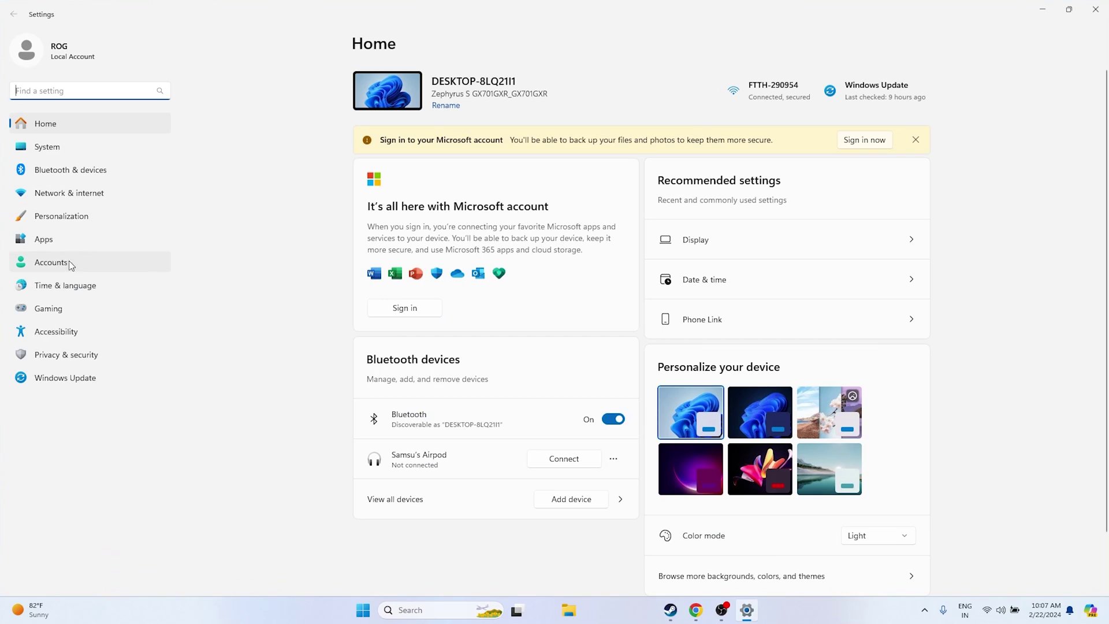
click(65, 283)
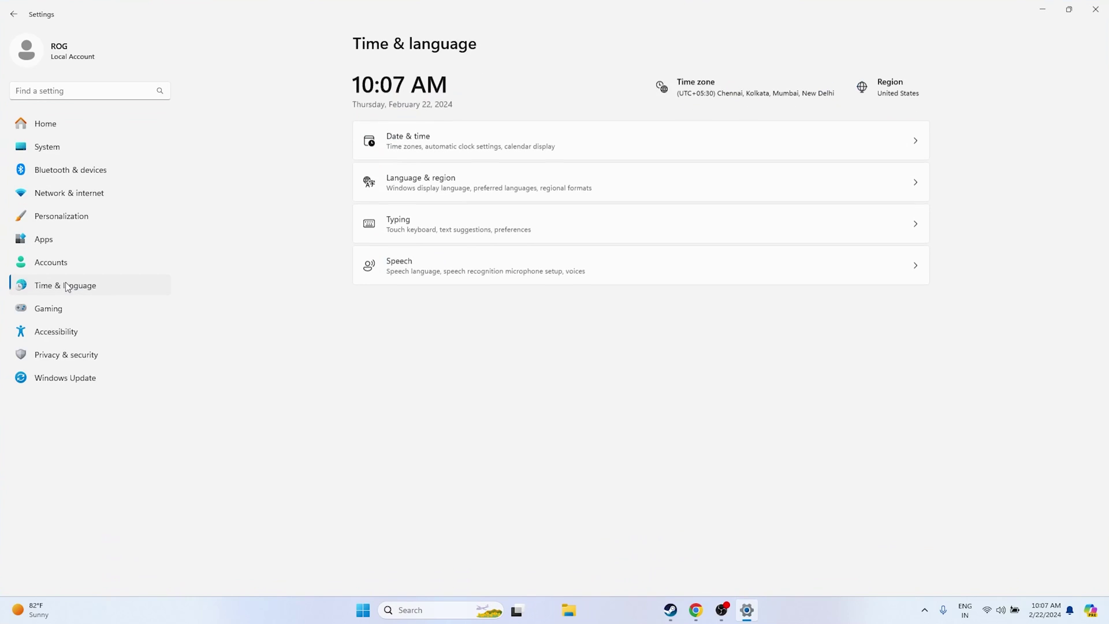
click(484, 141)
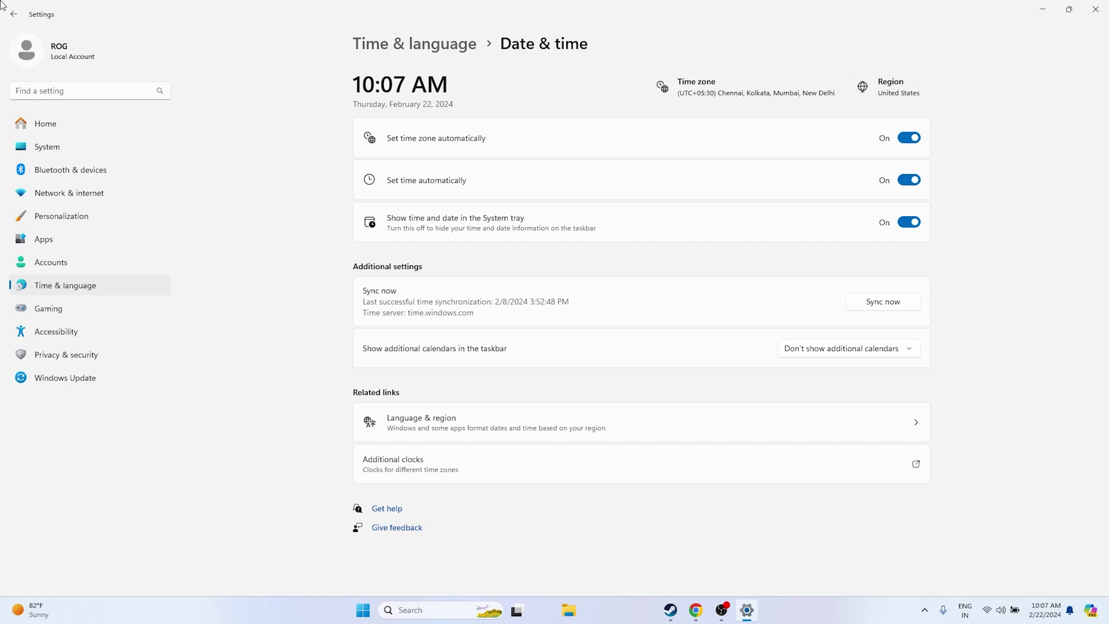
- Check the country or region setting under Language & region without changing it, and close Settings
click(14, 15)
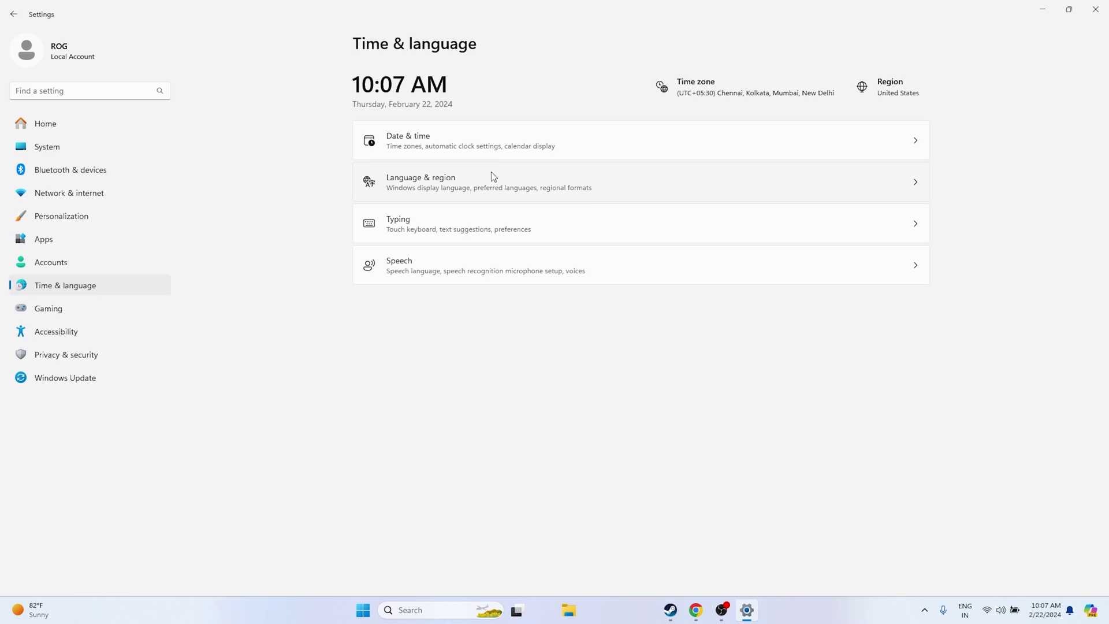
click(493, 176)
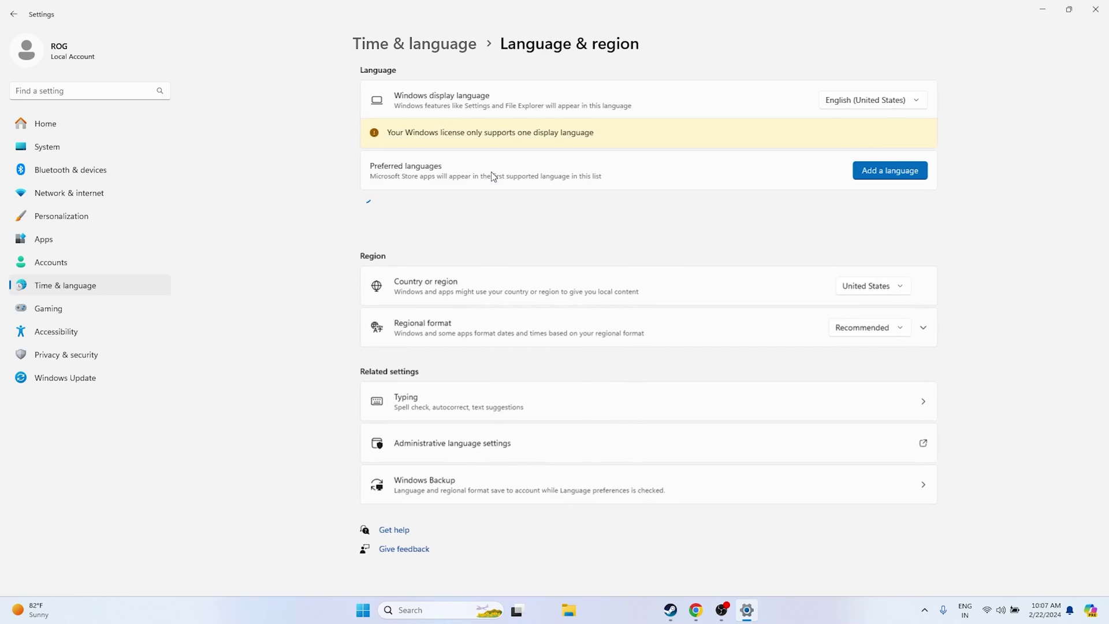
click(892, 292)
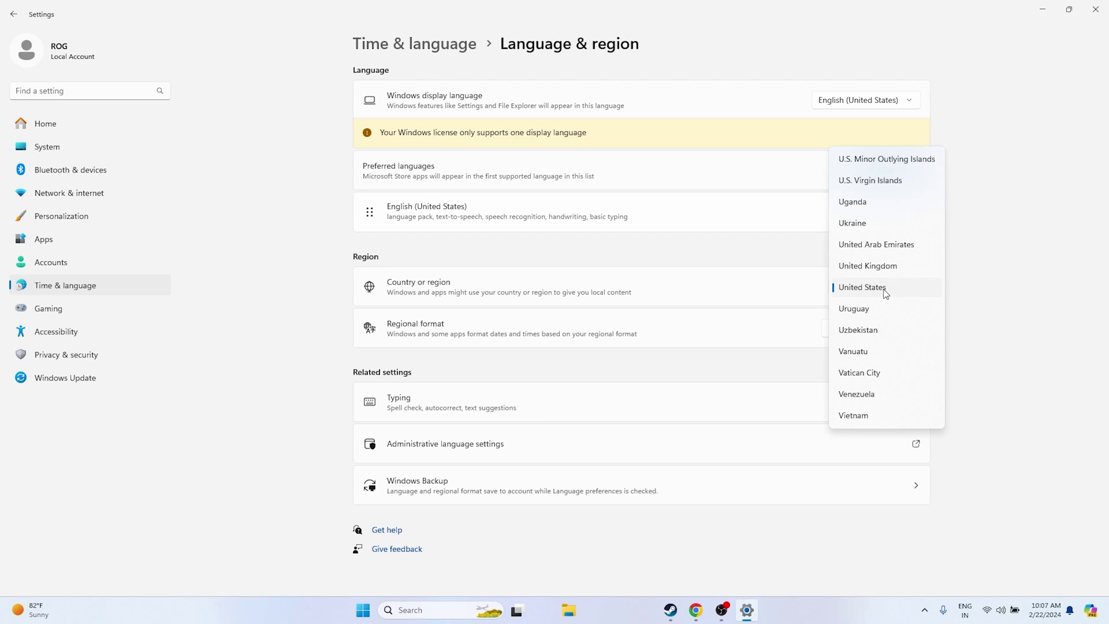
click(998, 227)
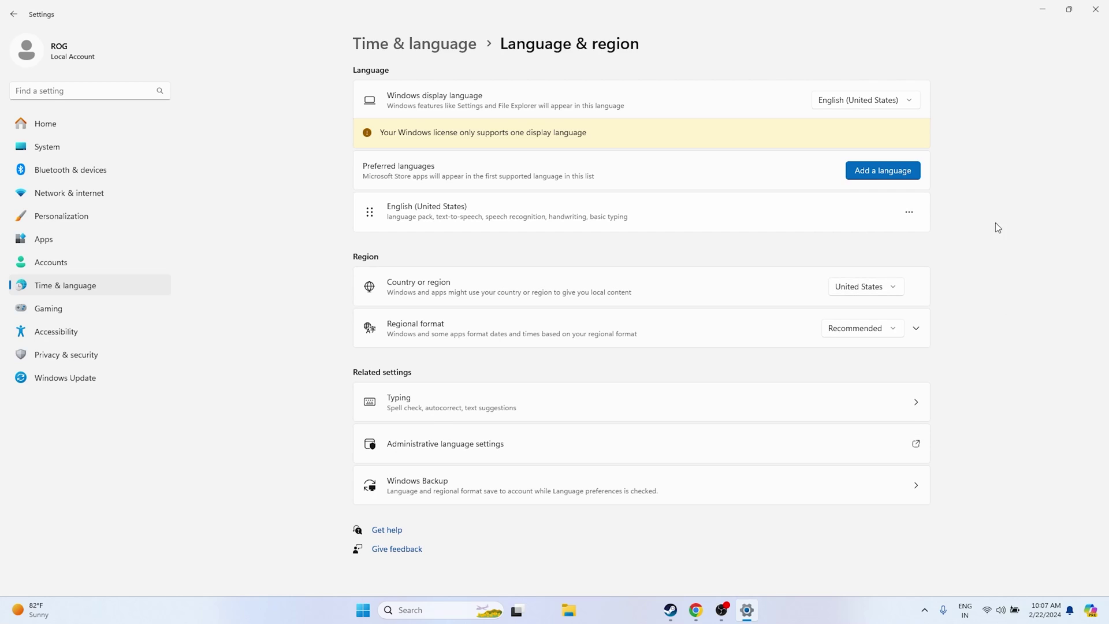
click(1092, 9)
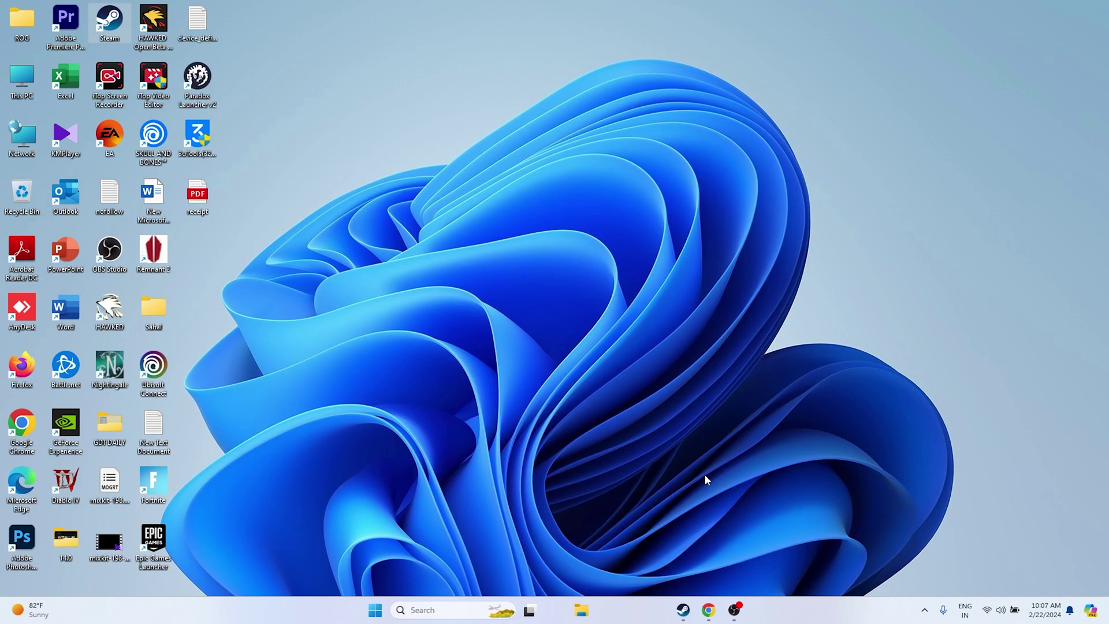
click(690, 610)
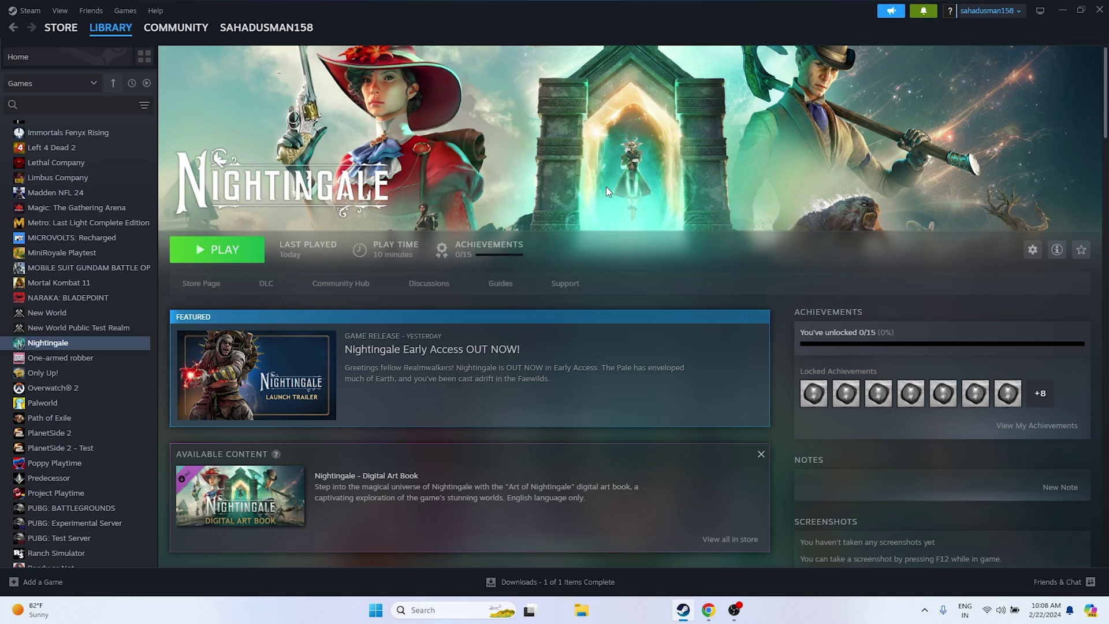
click(1060, 13)
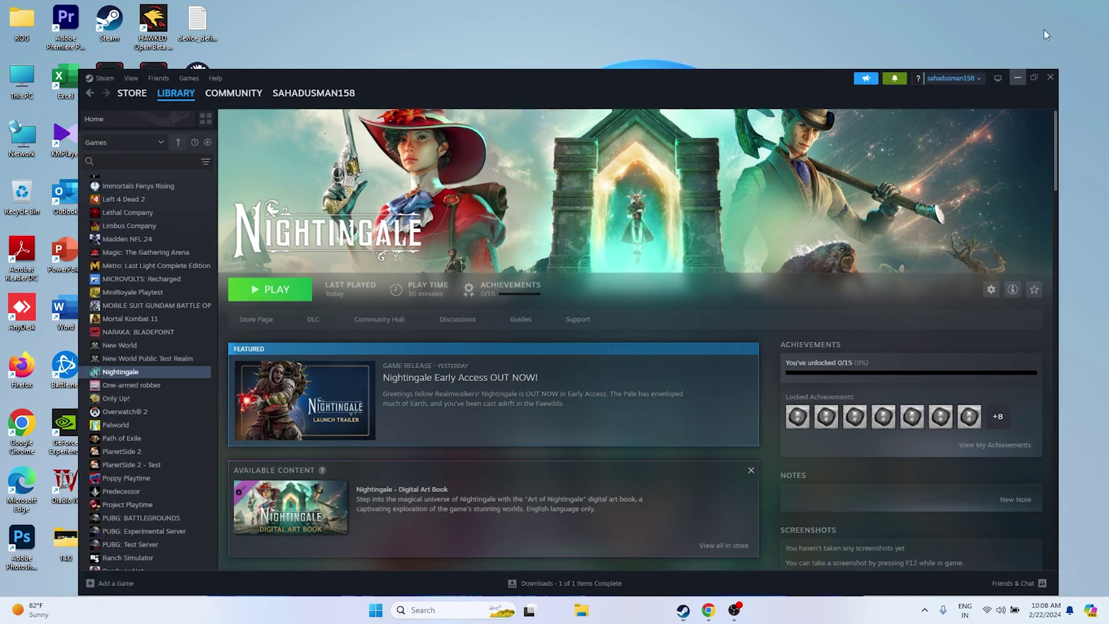
- Look through the game folders in Documents in File Explorer and close the window
click(582, 610)
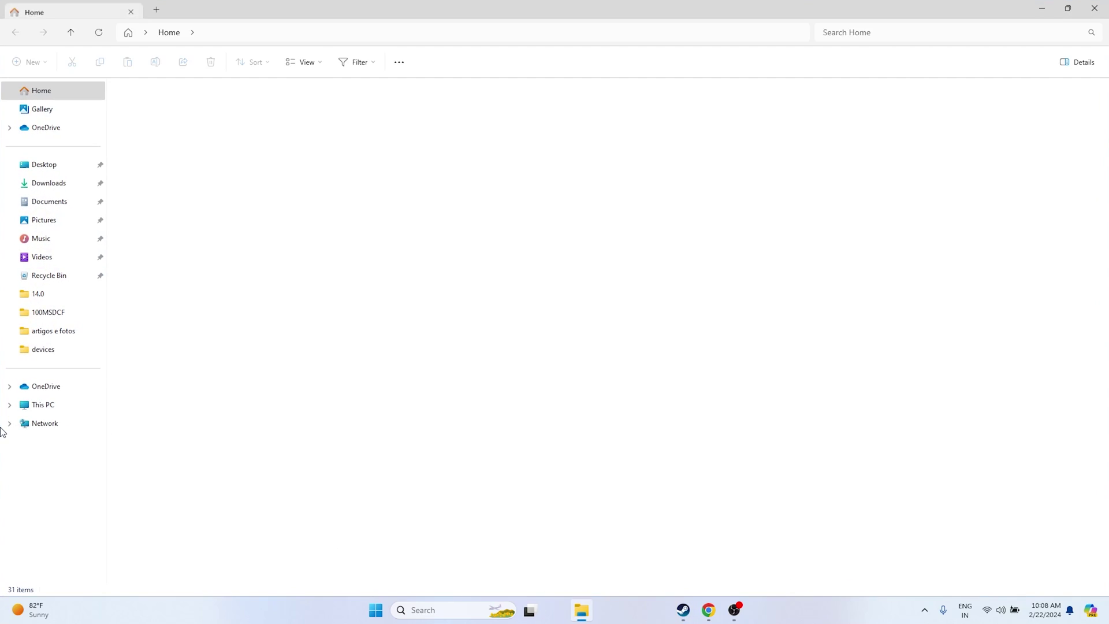
click(49, 202)
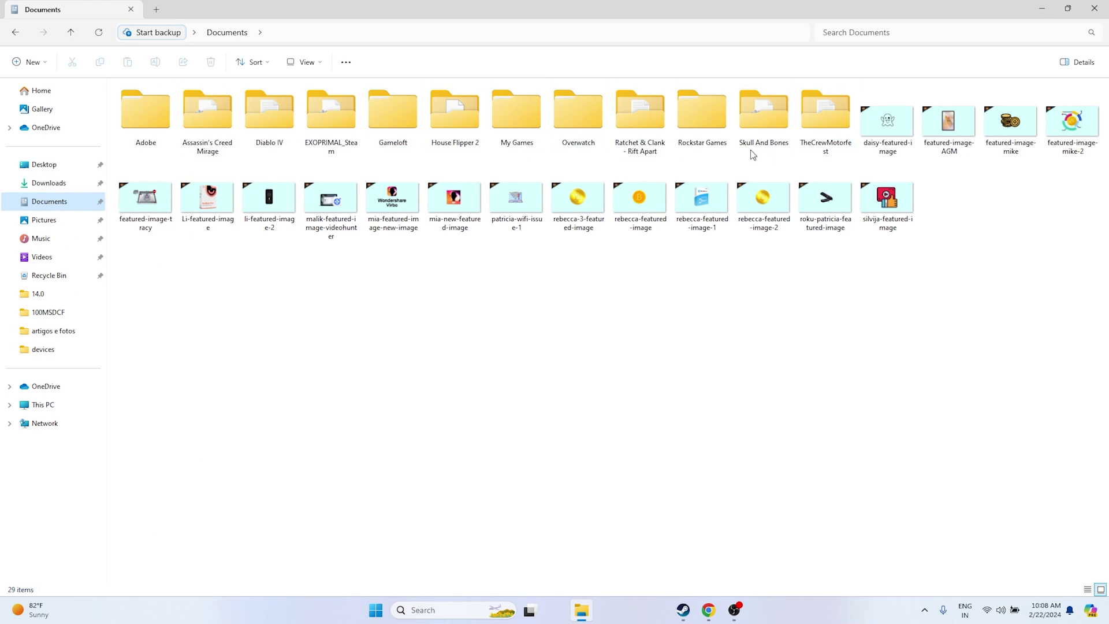
mouse_move(836, 141)
click(1094, 9)
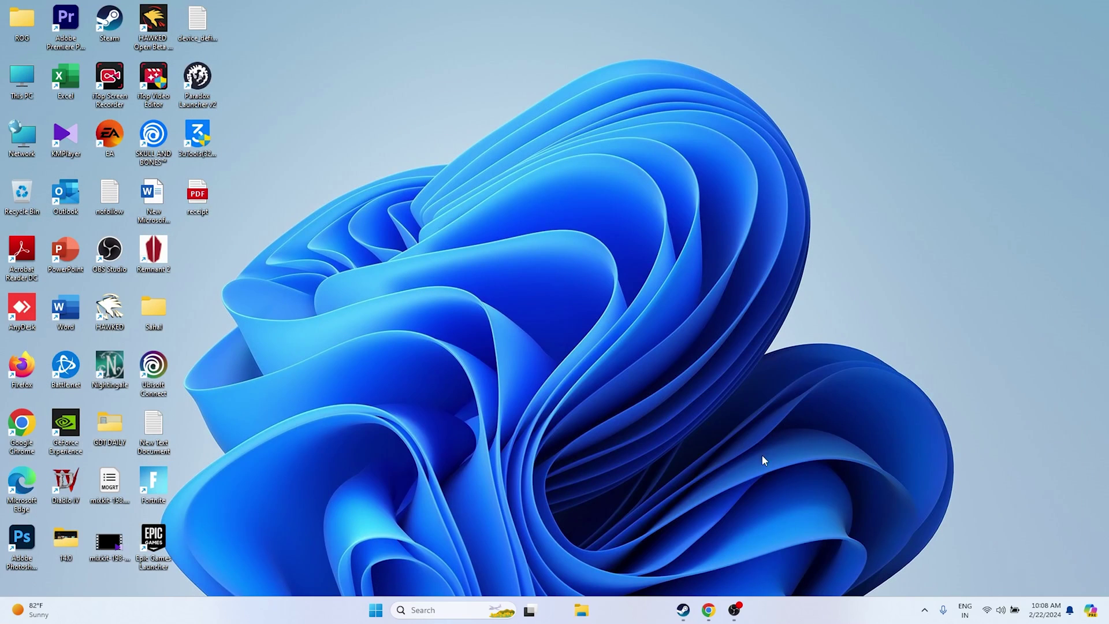
click(683, 611)
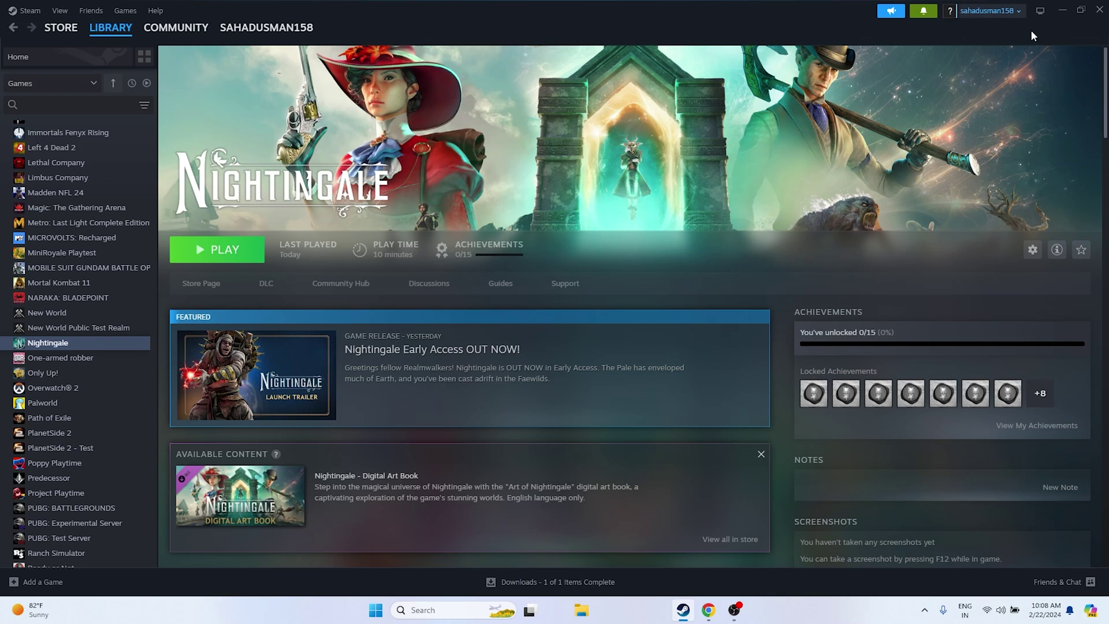
click(1063, 10)
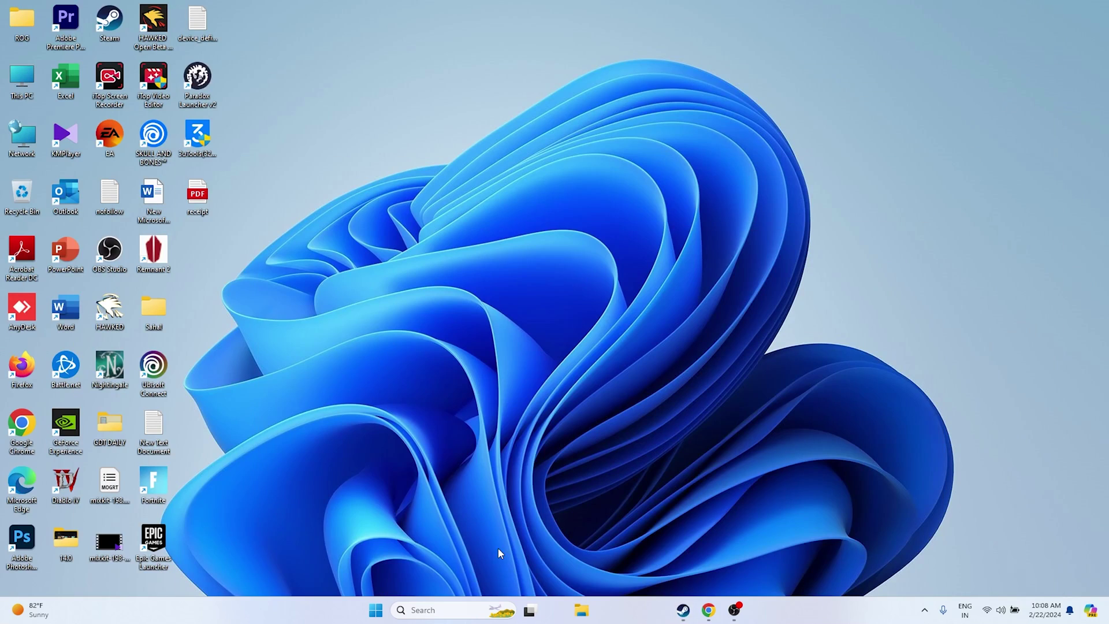
- Open the Windows Defender Firewall allowed apps list from Control Panel and find the Nightingale entry
click(418, 608)
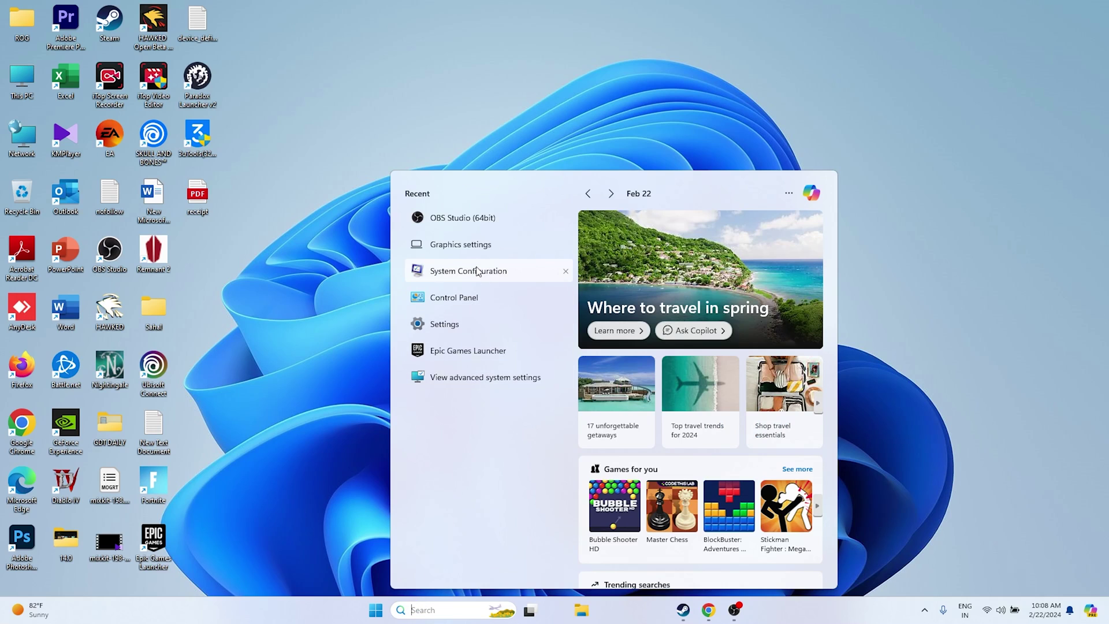
click(456, 313)
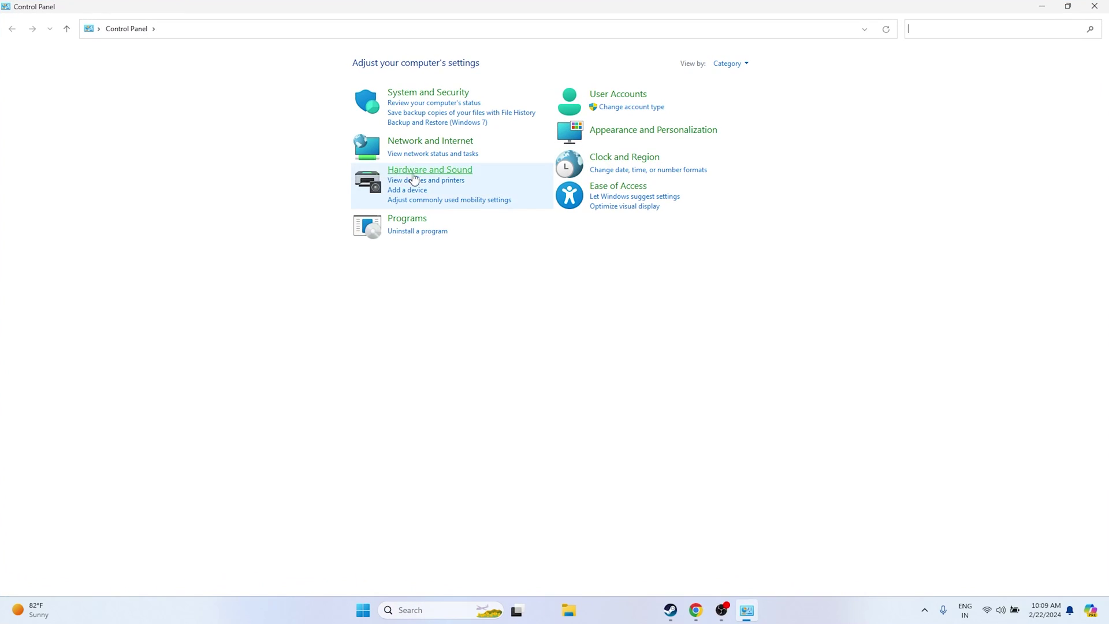
click(414, 94)
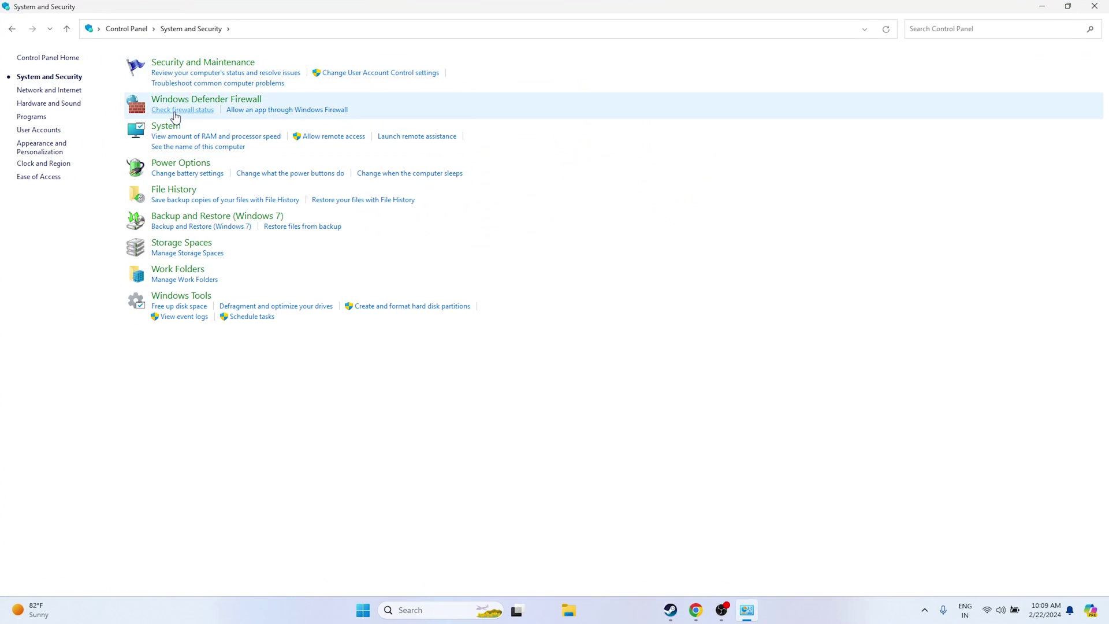
click(180, 102)
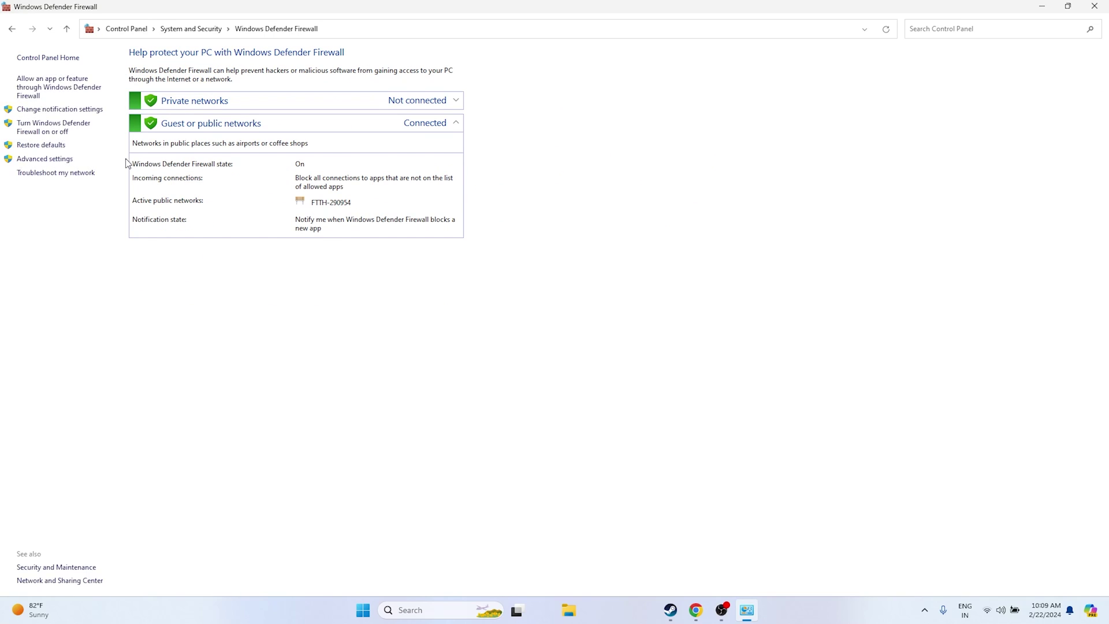
click(26, 92)
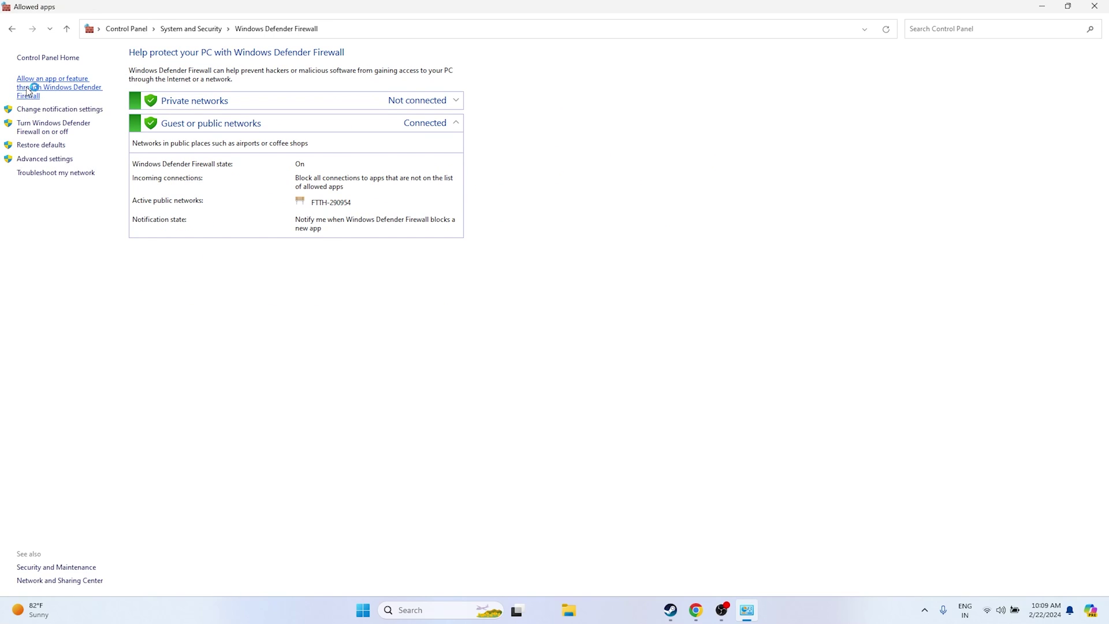
scroll(448, 210, down, 7)
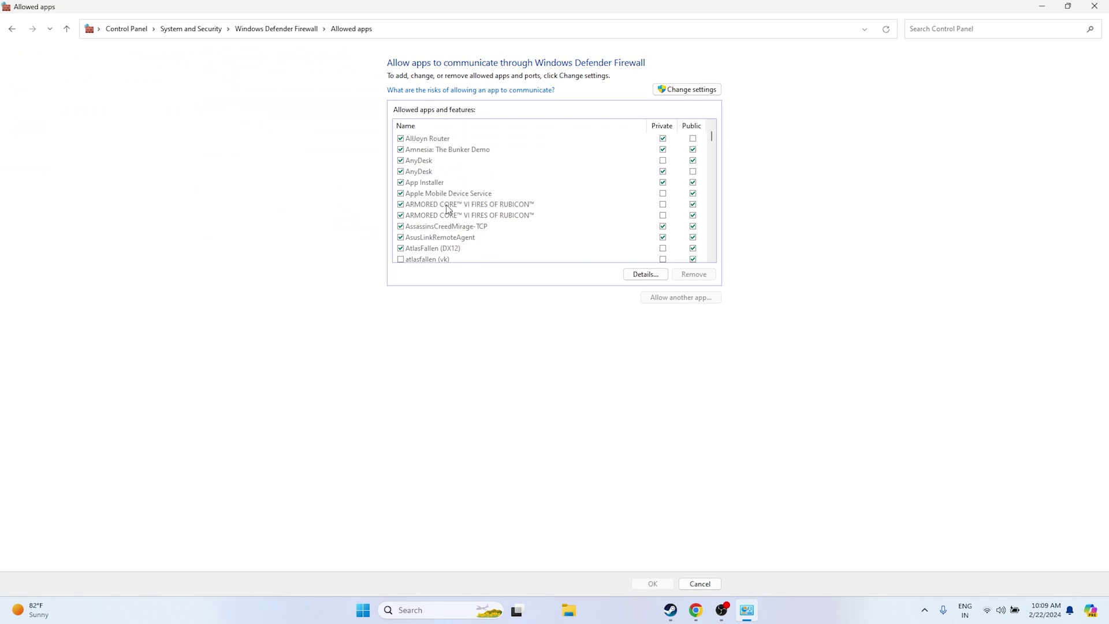
scroll(449, 210, down, 10)
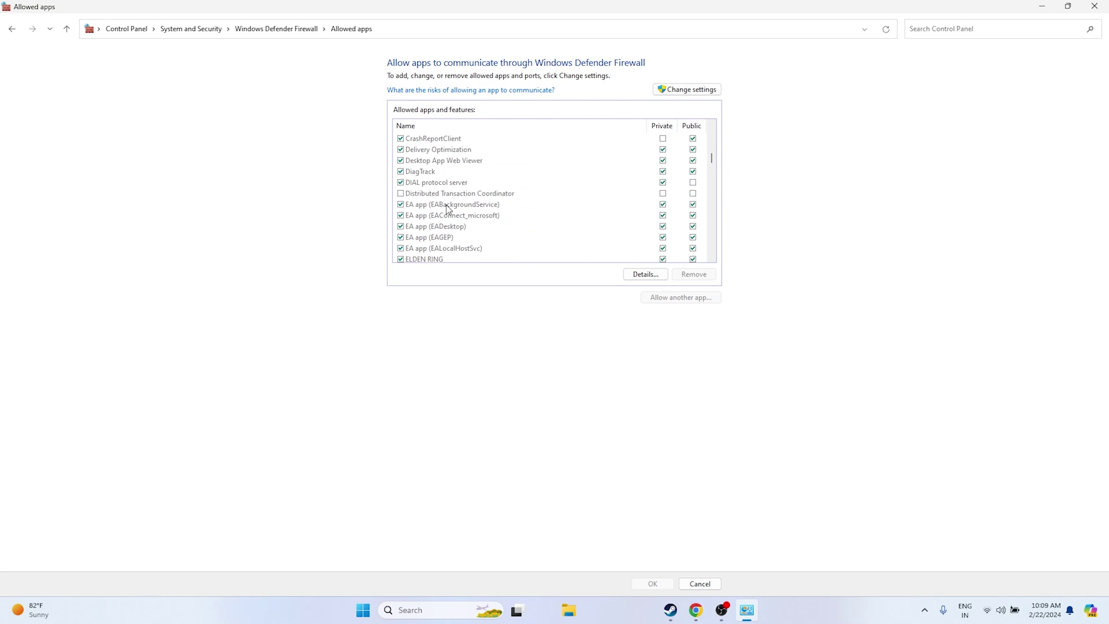
scroll(448, 210, down, 10)
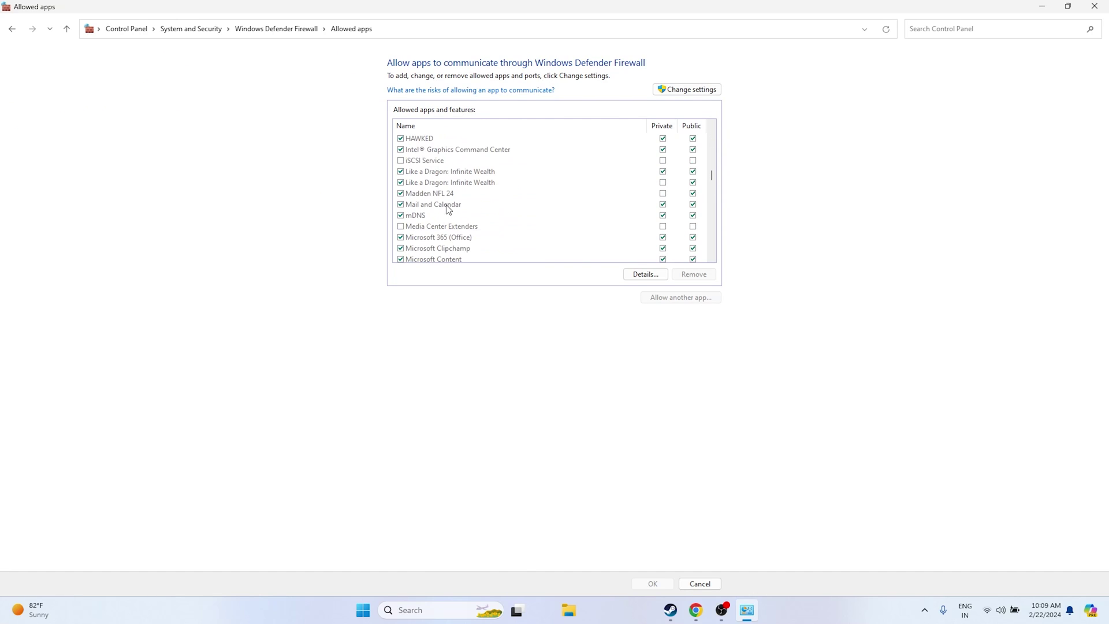
scroll(449, 210, down, 3)
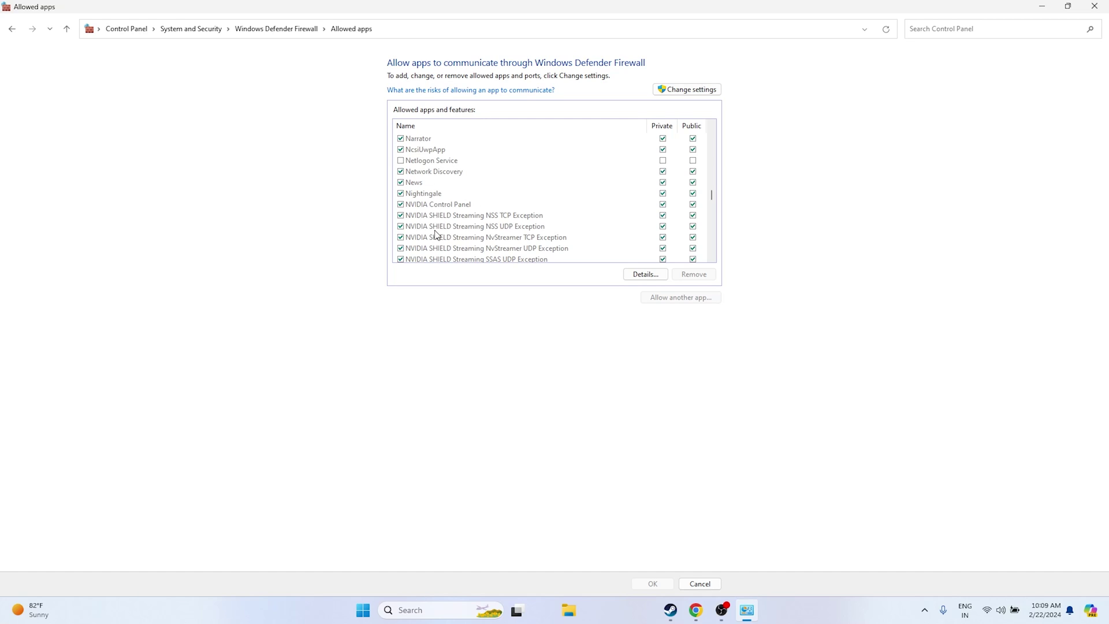
- Unlock the firewall's allowed apps list for changes and start browsing for another app to allow
click(680, 91)
click(682, 297)
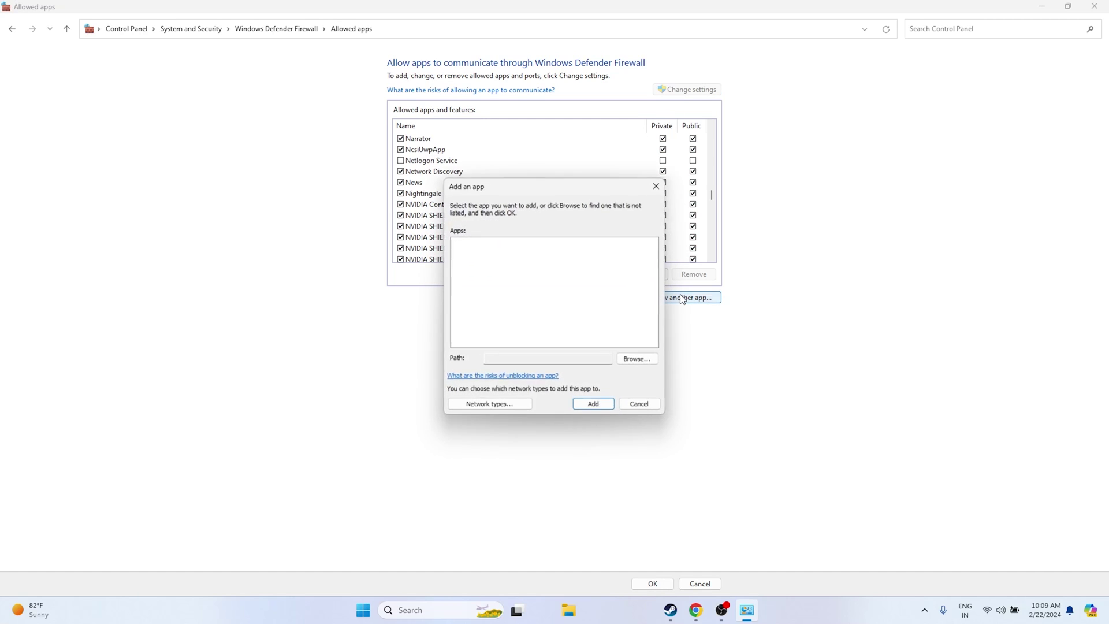
click(638, 360)
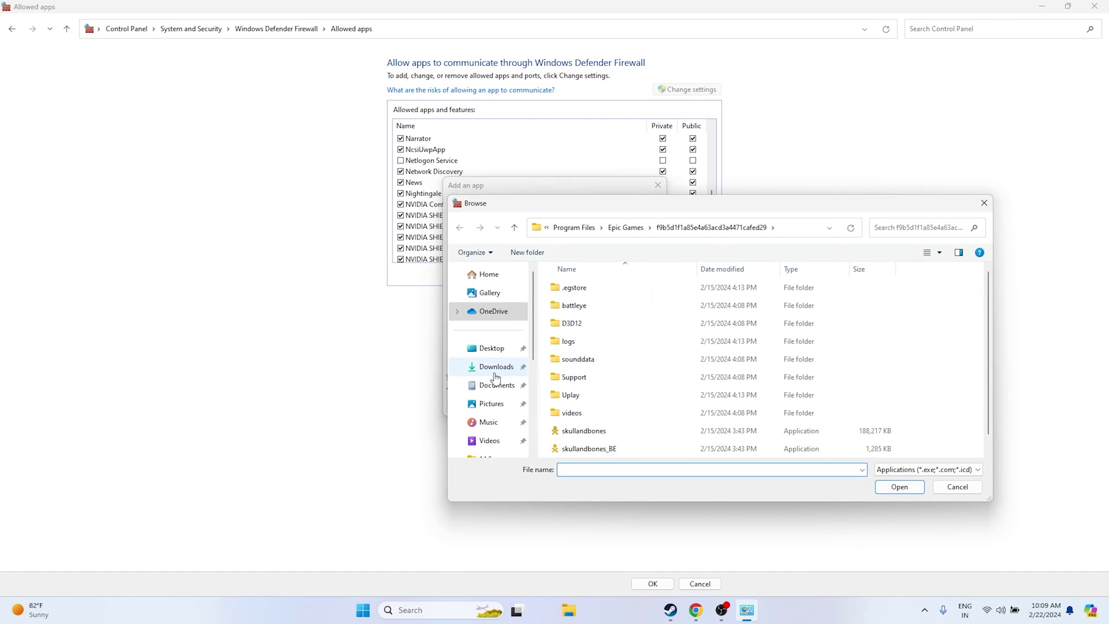
- Browse to the Steam\steamapps\common folder in Program Files (x86) on Local Disk (C:)
scroll(501, 361, down, 3)
click(490, 404)
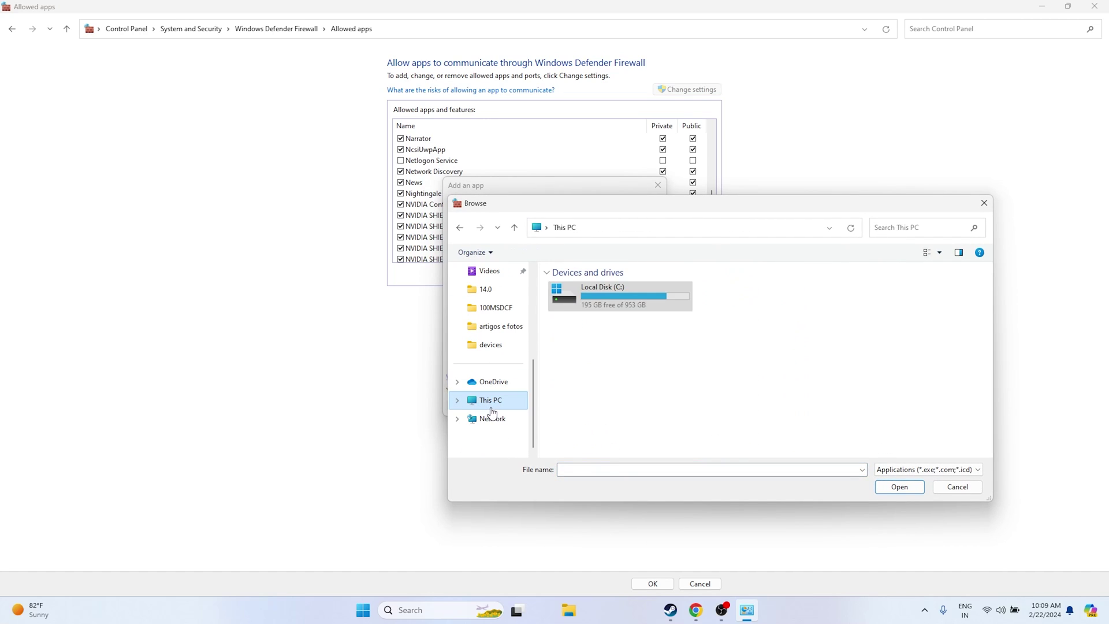
double_click(595, 306)
double_click(572, 392)
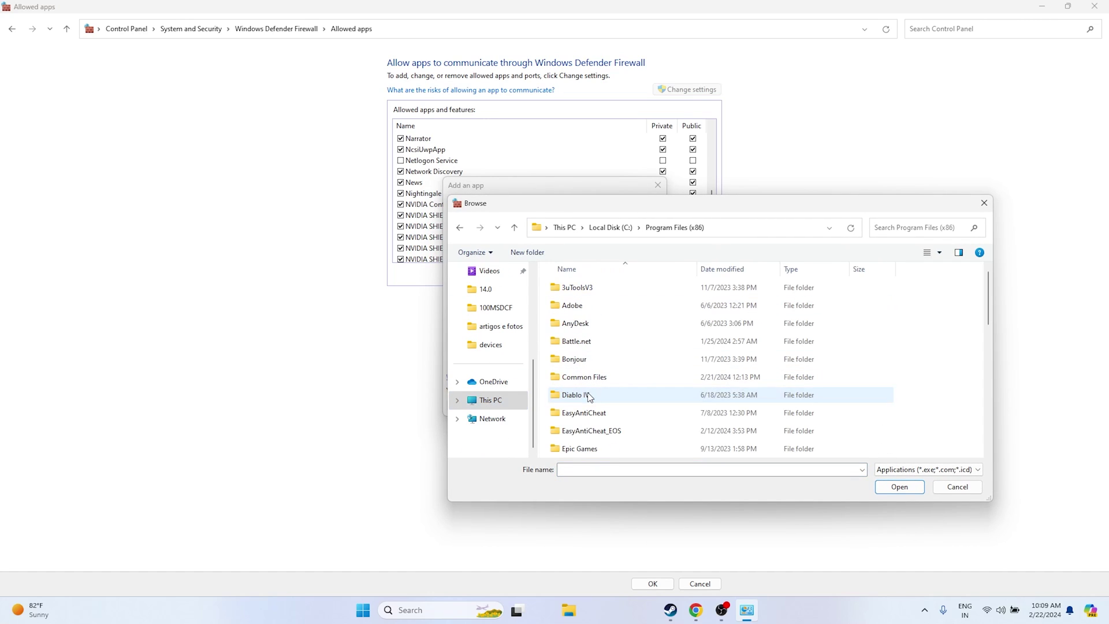
scroll(597, 347, down, 8)
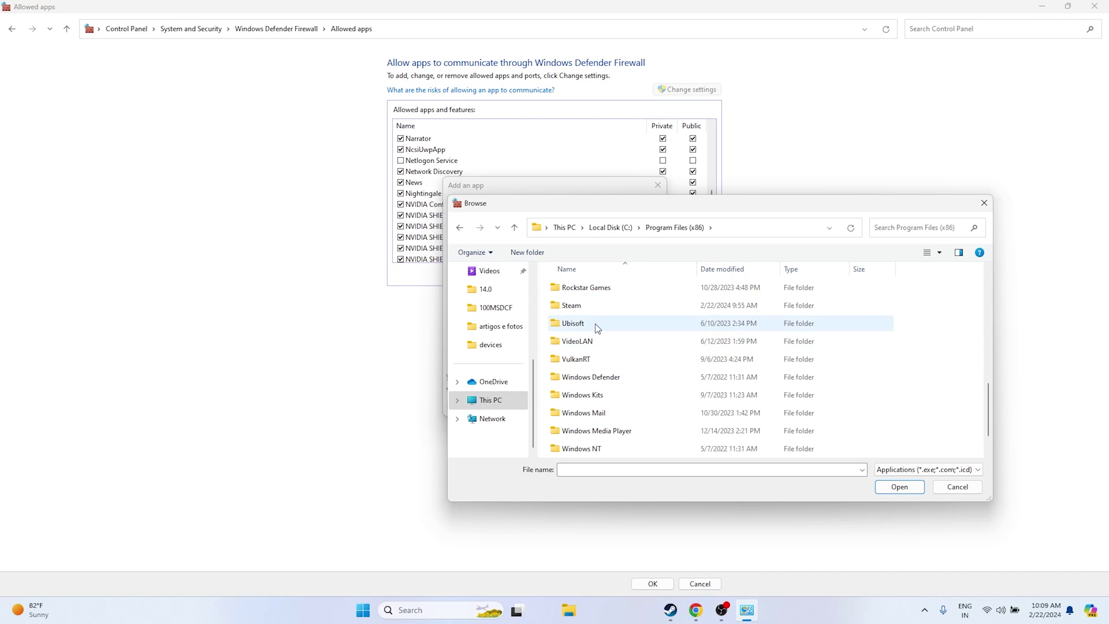
click(592, 305)
double_click(591, 305)
scroll(597, 341, down, 5)
double_click(595, 340)
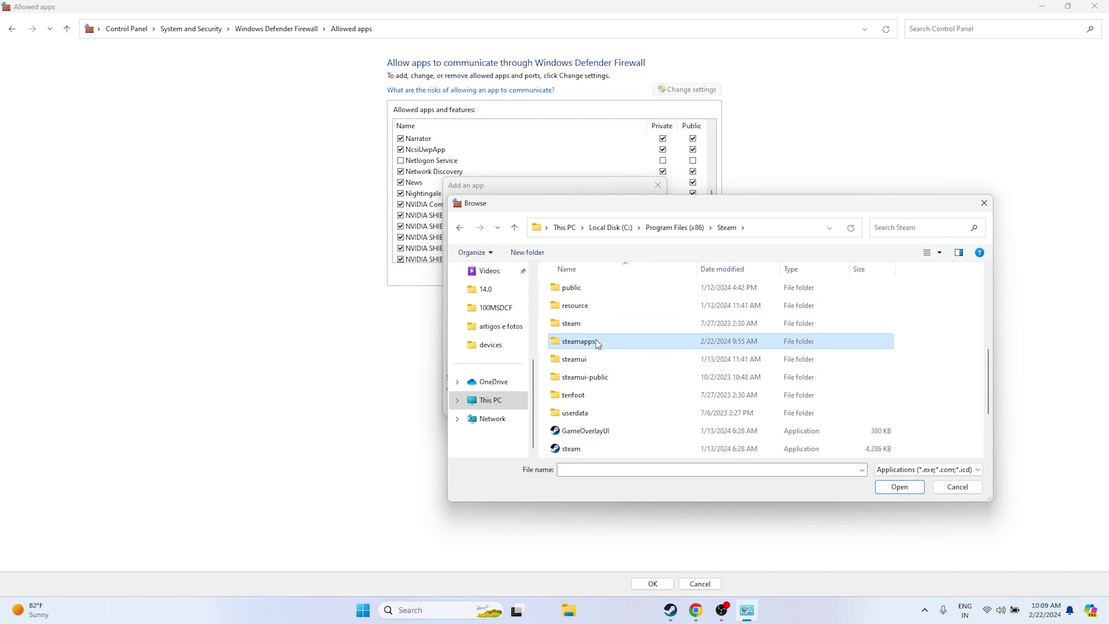
double_click(594, 289)
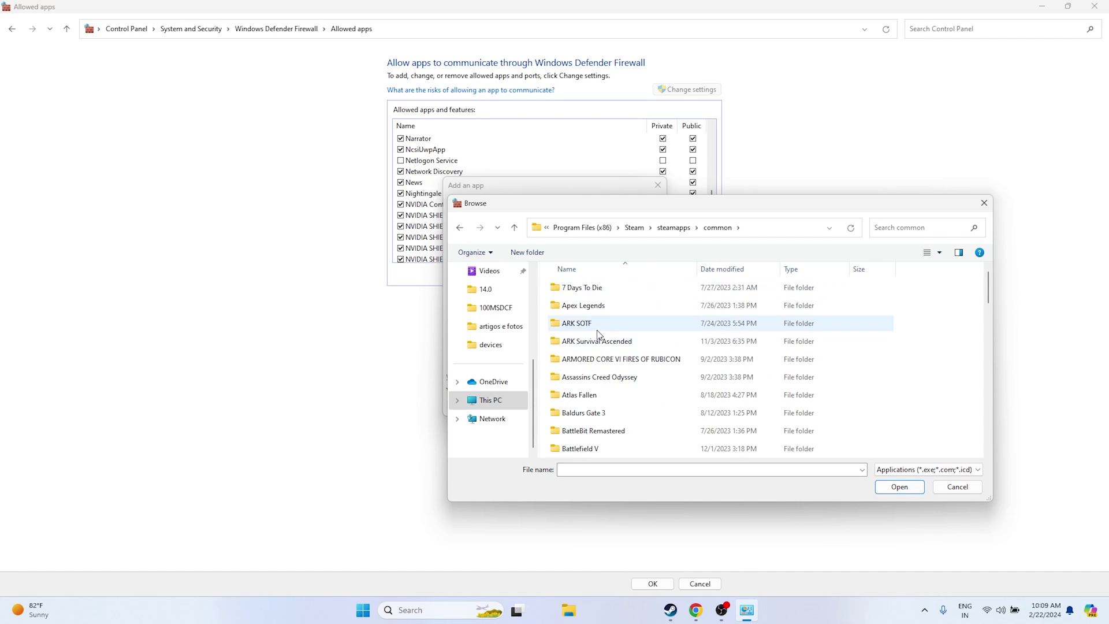
- Choose the NWXClient application from the Nightingale folder as the app to allow through the firewall
scroll(598, 334, down, 3)
scroll(599, 334, down, 4)
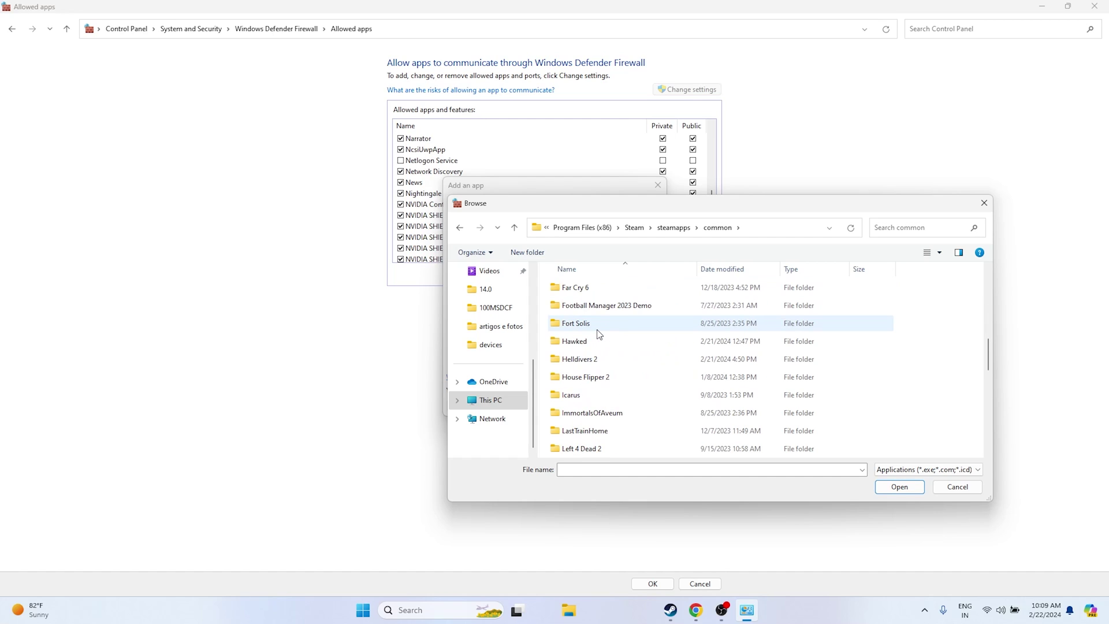
scroll(599, 334, down, 4)
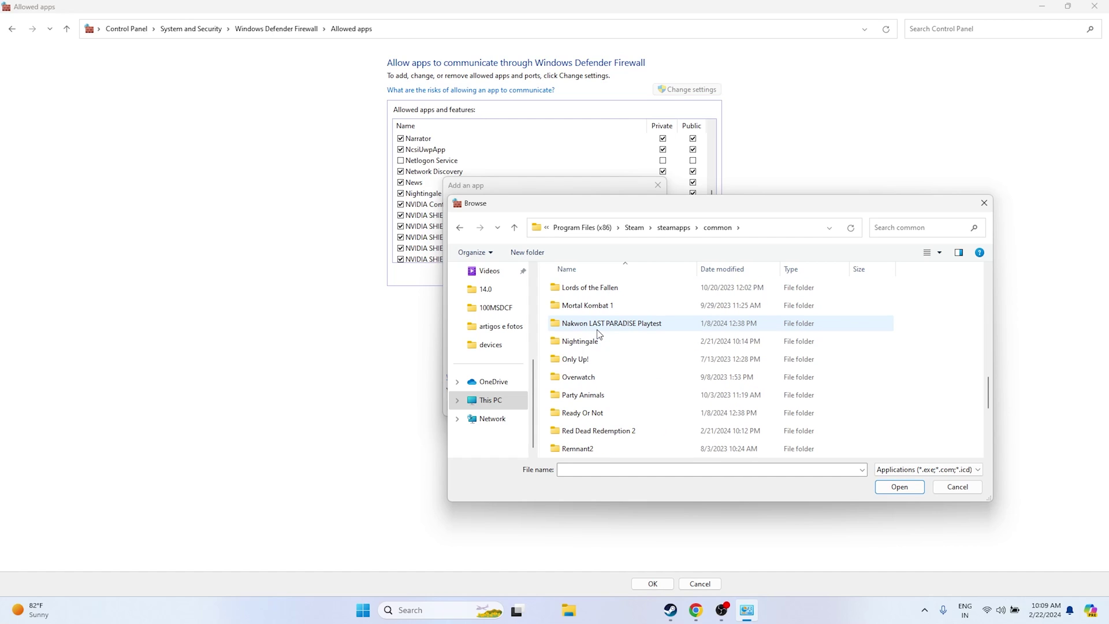
double_click(597, 342)
click(594, 325)
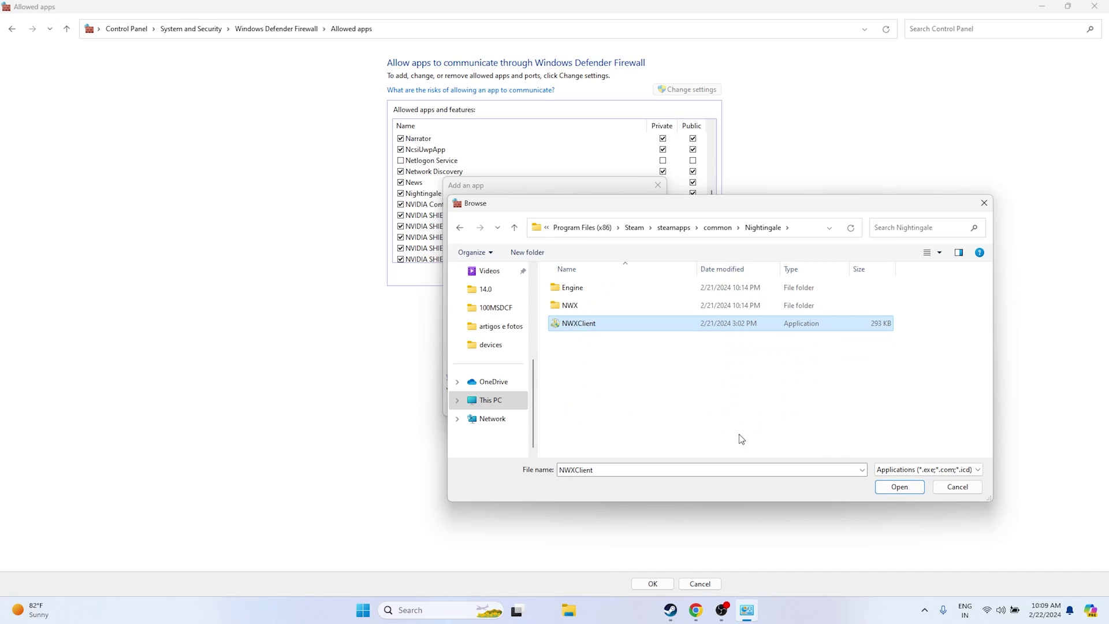
click(899, 487)
- Try to add the chosen game application to the firewall's allowed apps, then close the dialog and the Allowed apps window
click(580, 407)
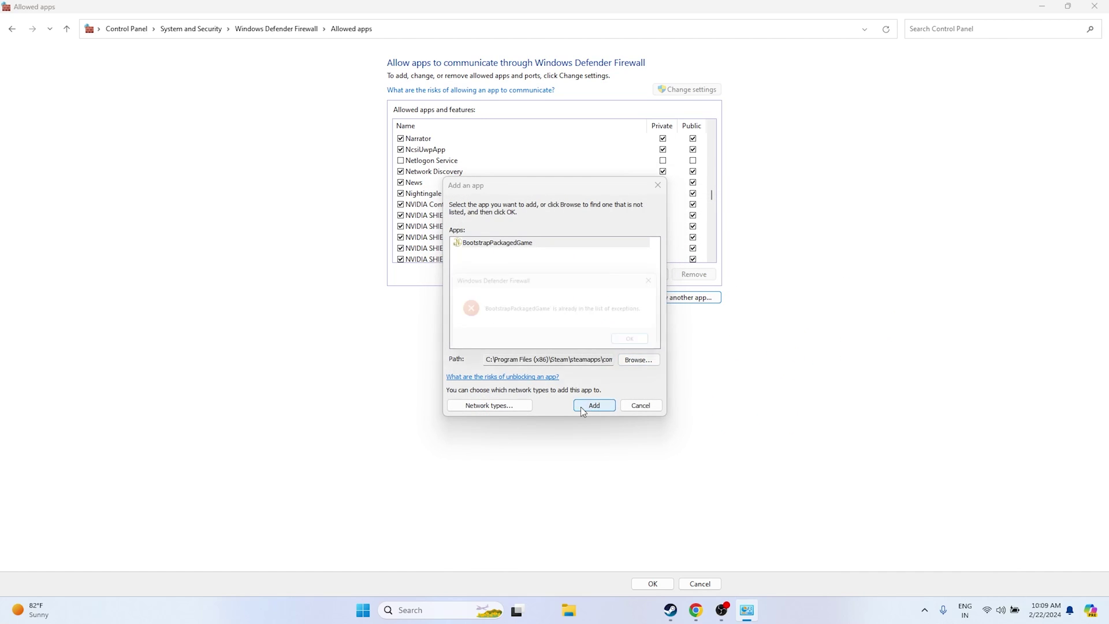
click(638, 346)
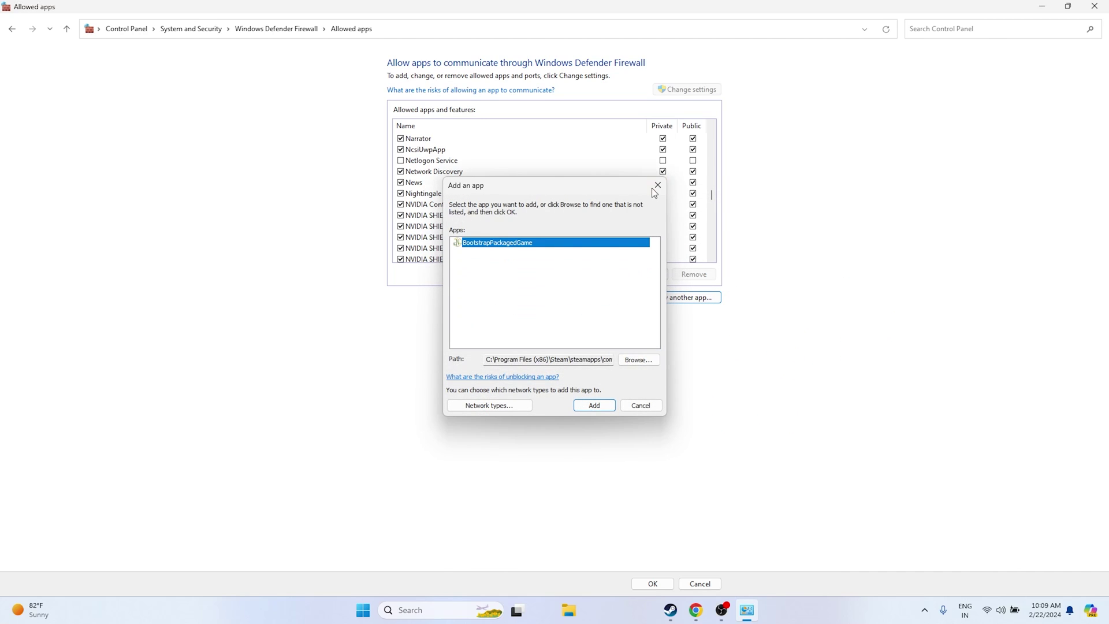
click(657, 186)
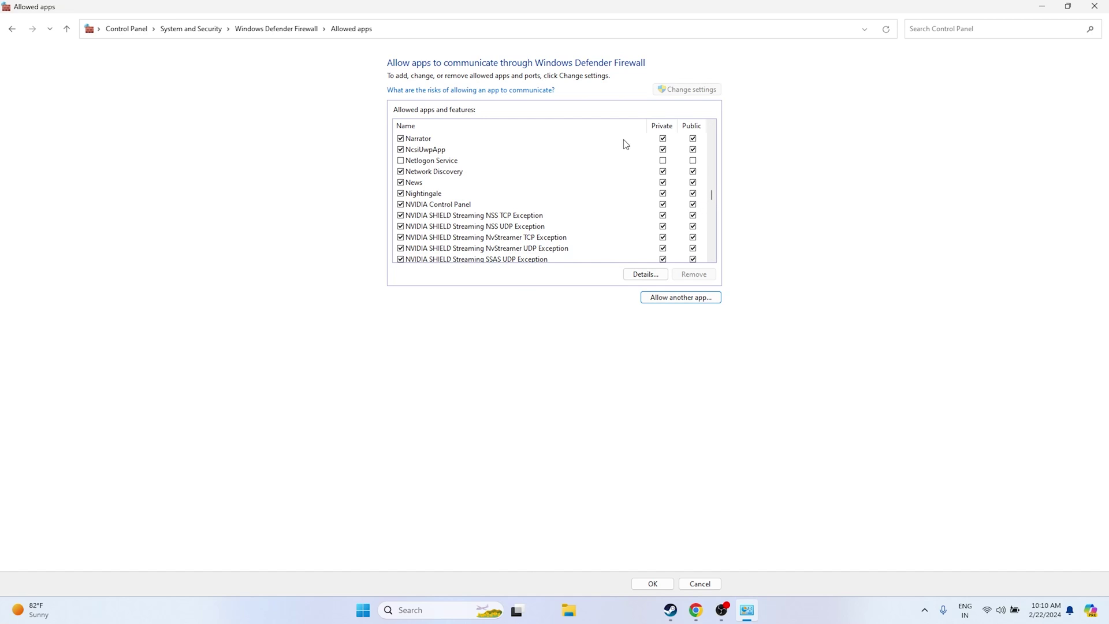
click(1095, 6)
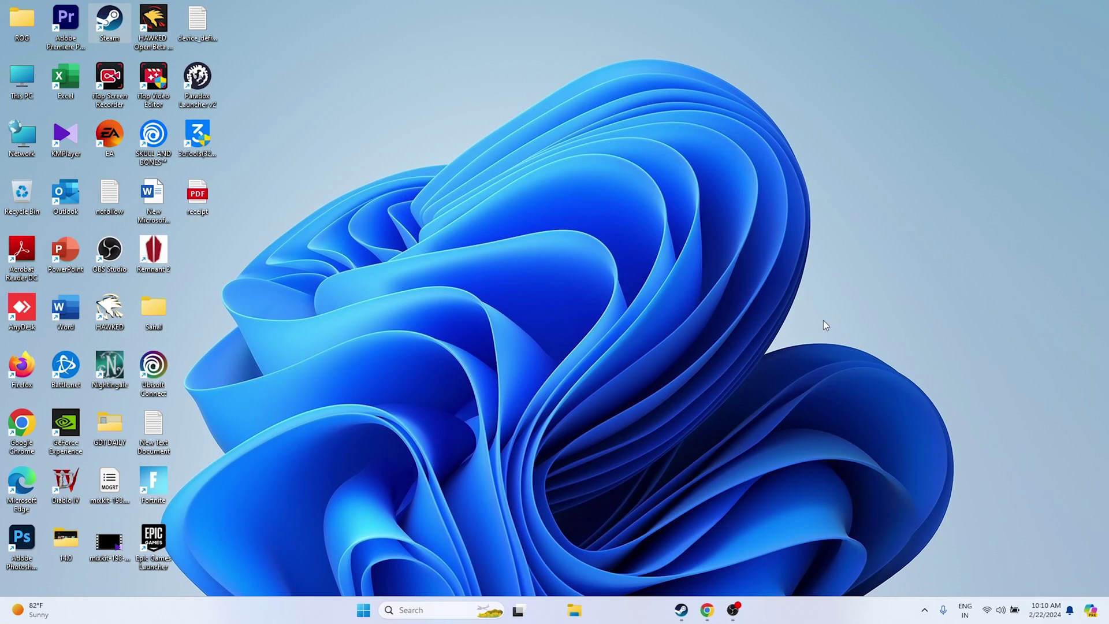
- In Steam, enter a -dx DirectX version launch option in Nightingale's properties, then close the properties and minimize Steam
click(683, 610)
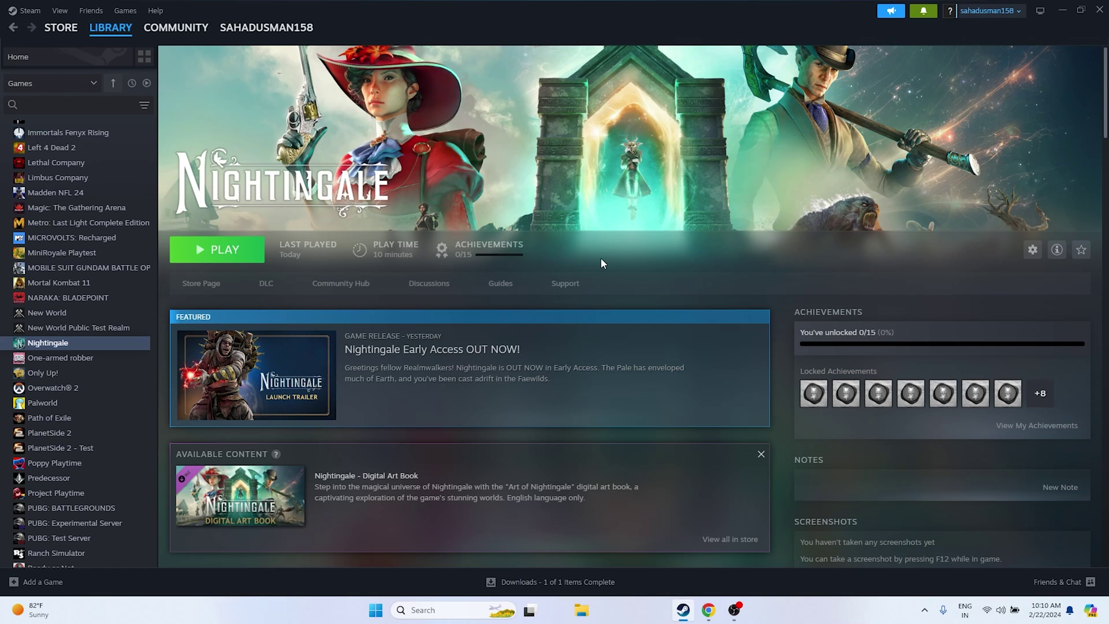
right_click(65, 345)
click(86, 433)
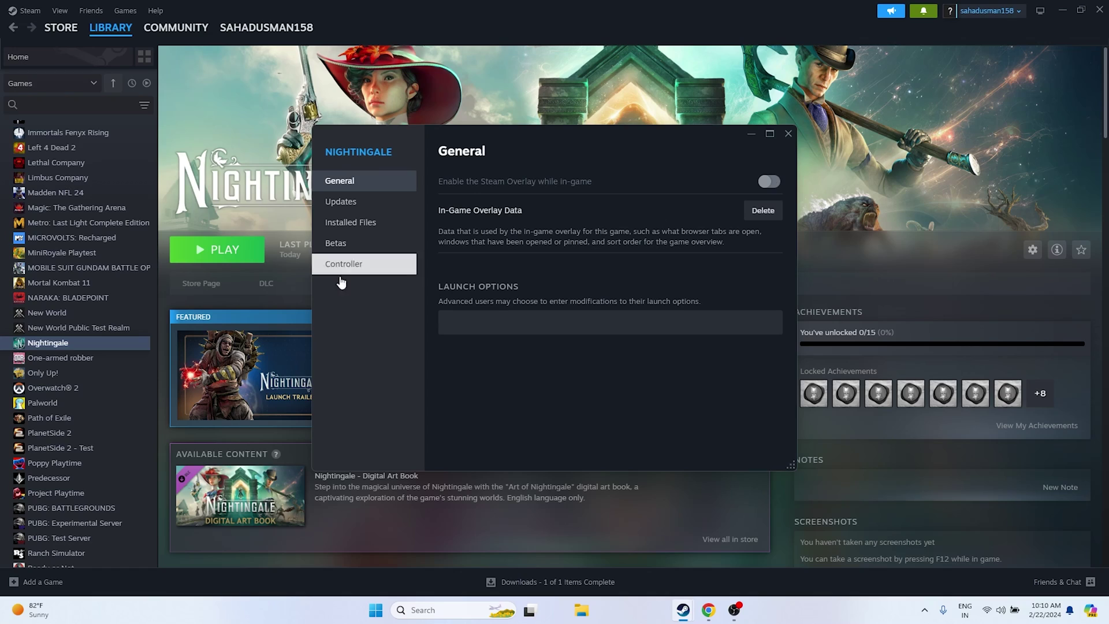
click(473, 324)
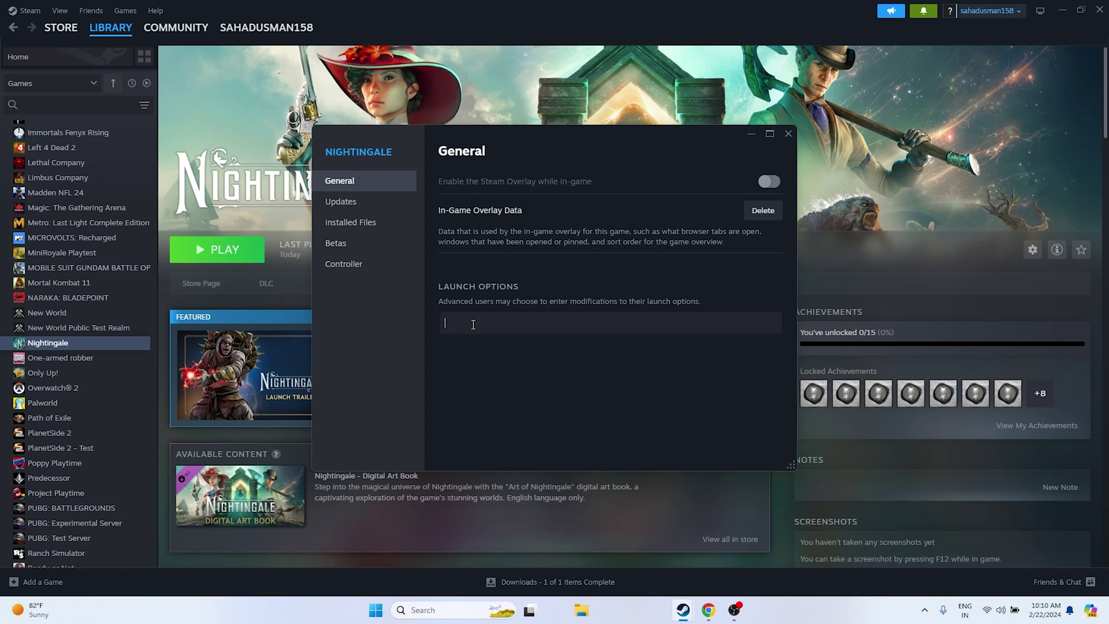
text(-dx112)
click(788, 135)
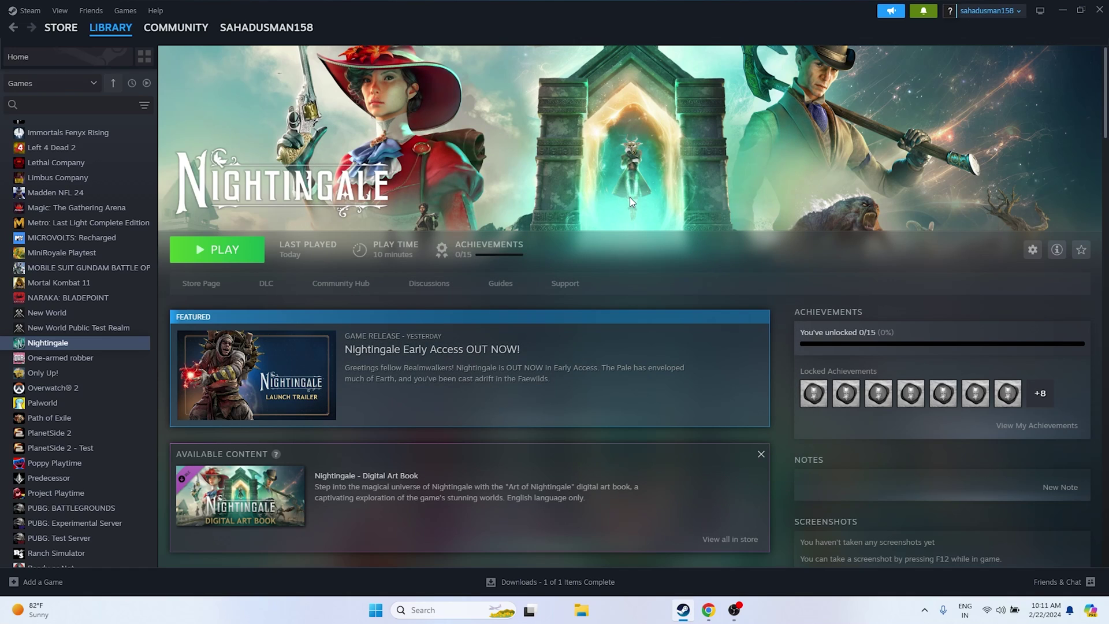
click(1063, 10)
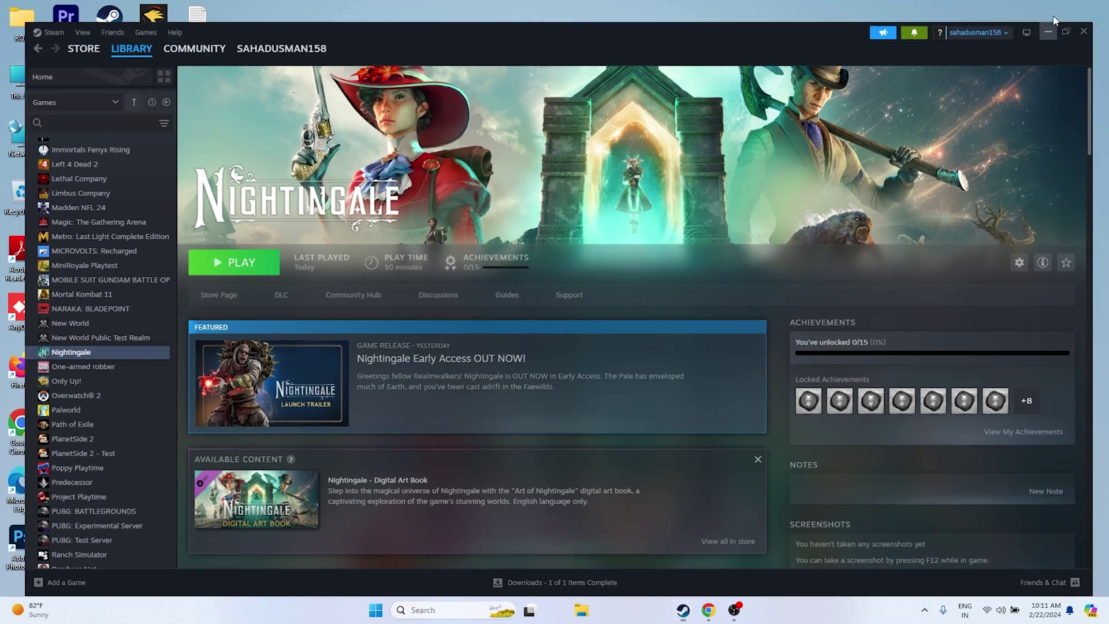
- Open System Configuration, disable all services and hide all Microsoft services from the list
click(461, 605)
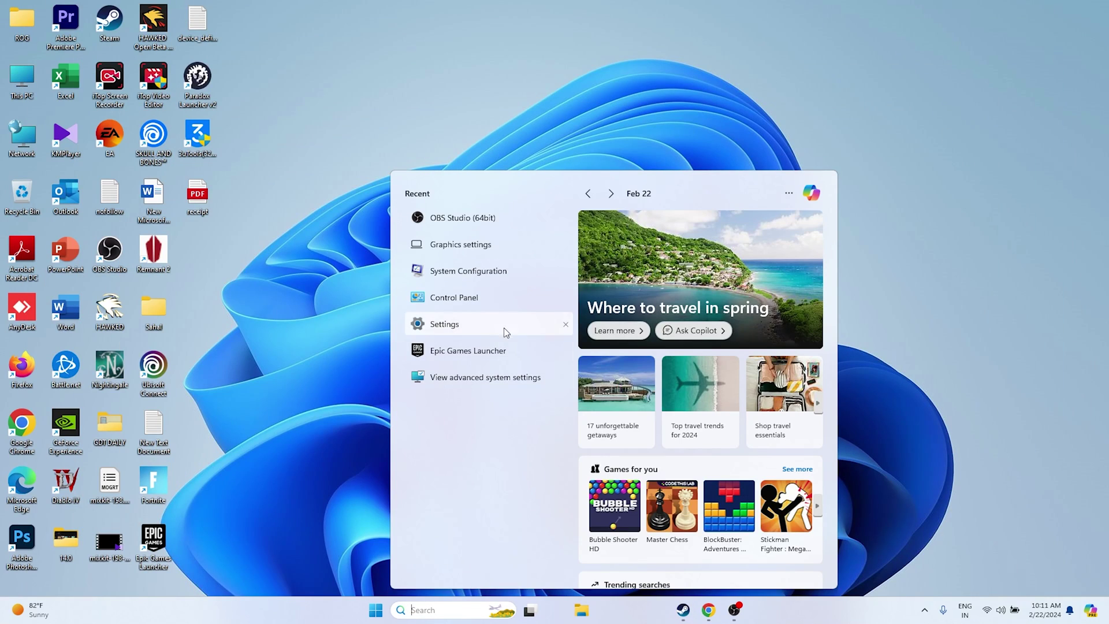
click(503, 276)
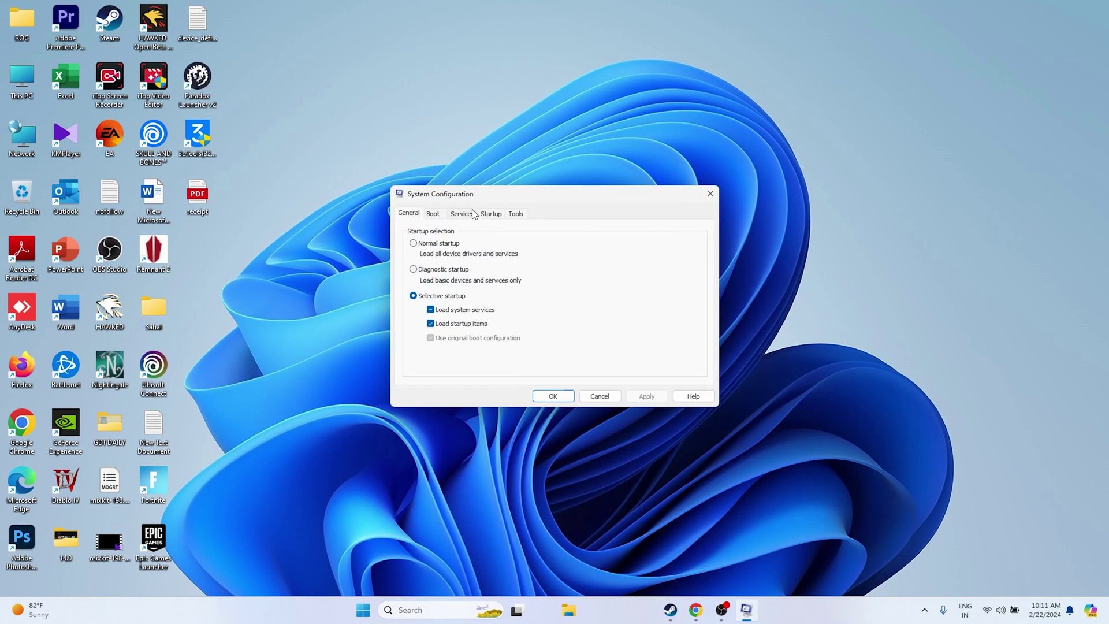
click(469, 213)
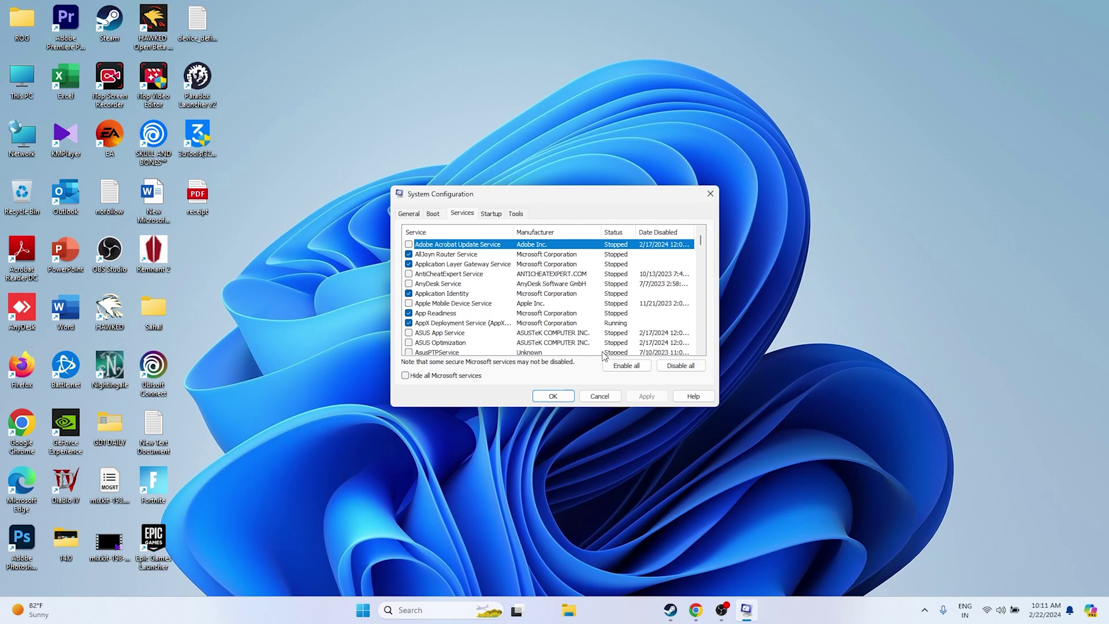
click(664, 367)
click(416, 375)
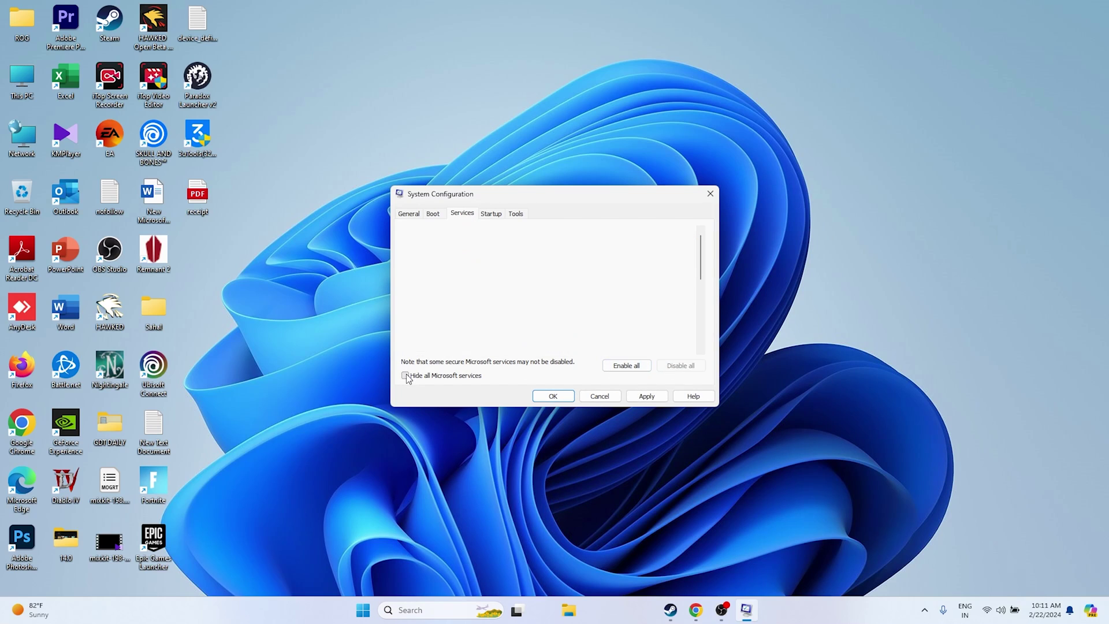
- Apply the service changes and exit System Configuration without restarting the computer
click(647, 397)
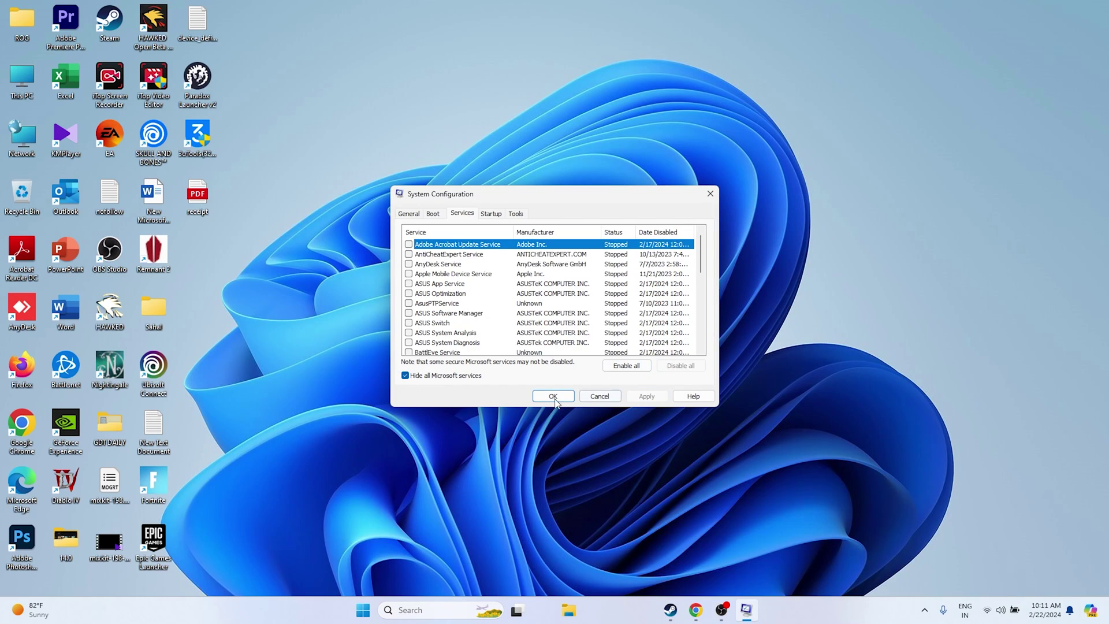
click(540, 399)
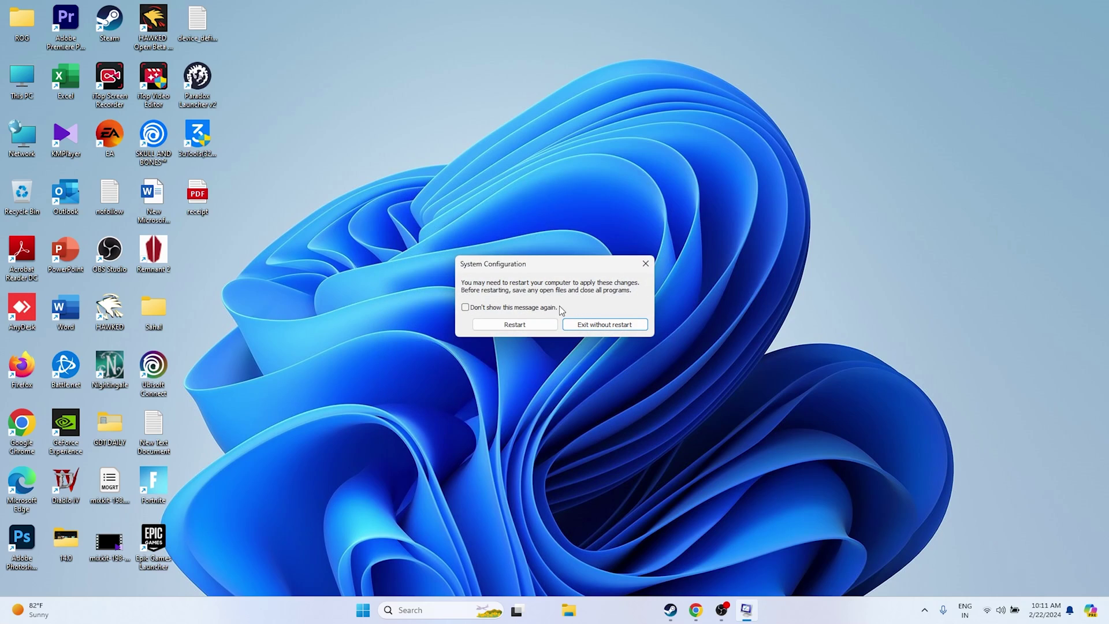
click(502, 327)
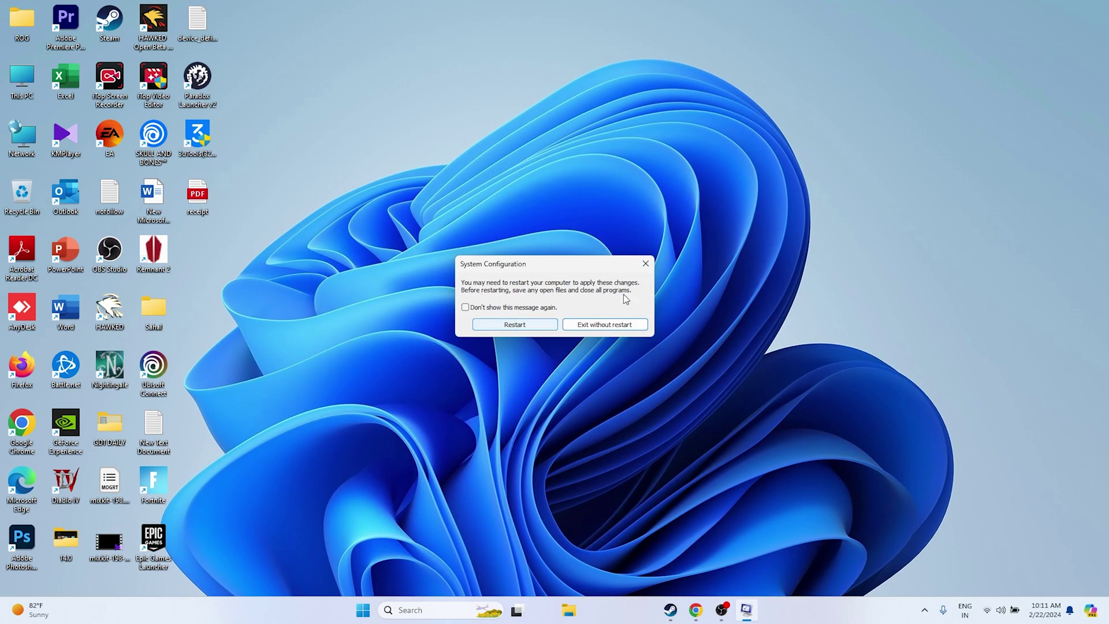
click(602, 325)
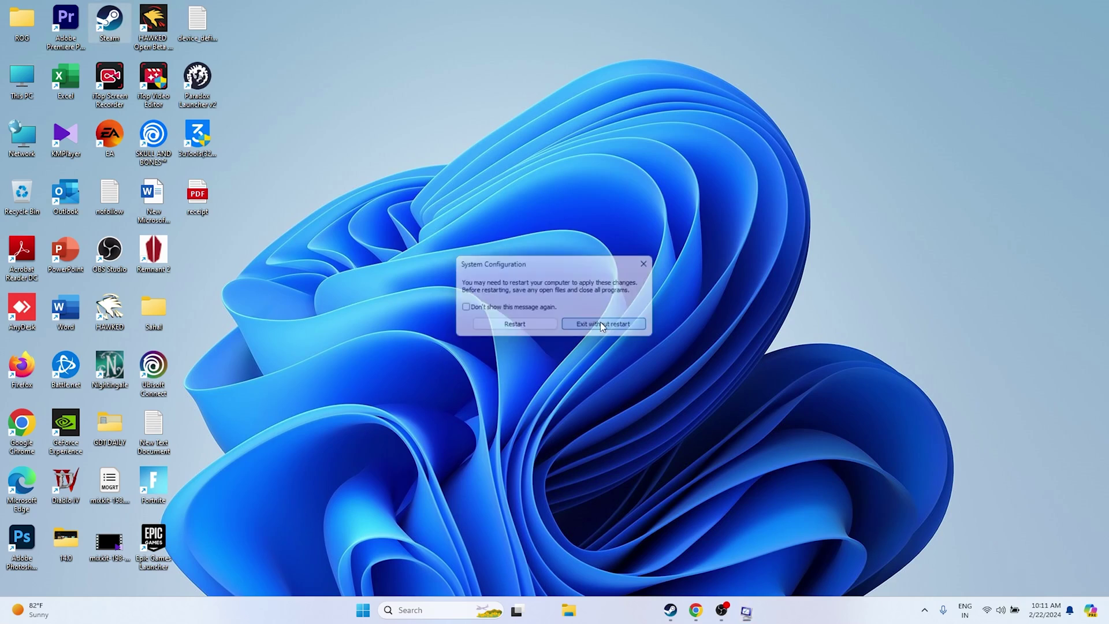
click(684, 610)
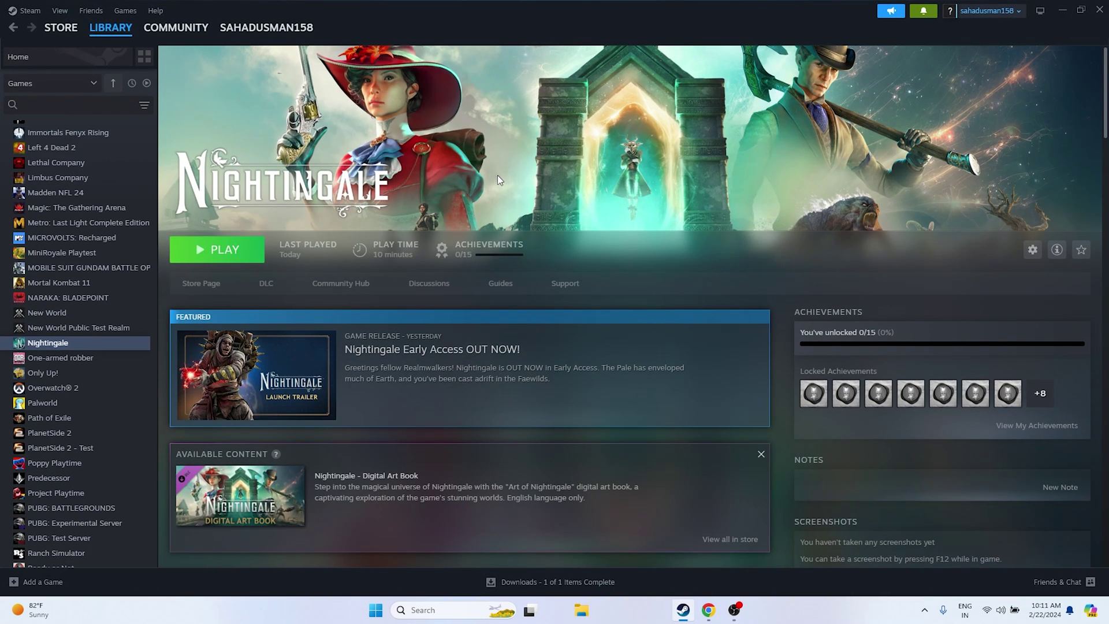
click(1062, 10)
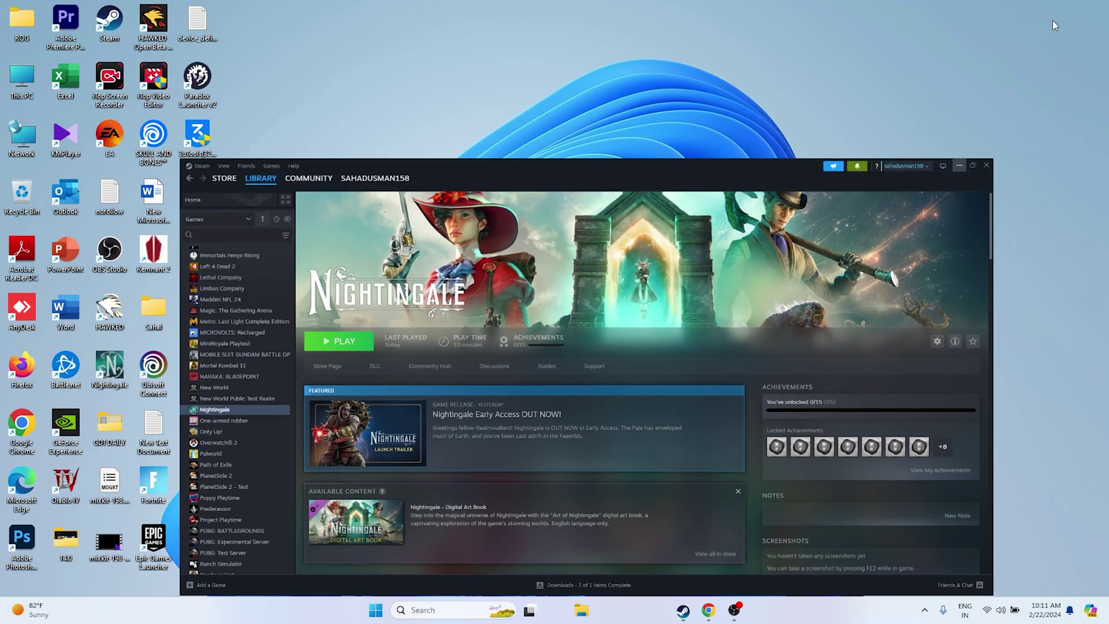
- Open Task Manager, check the actions available for the CTF Loader background process, and close Task Manager
right_click(380, 613)
click(379, 468)
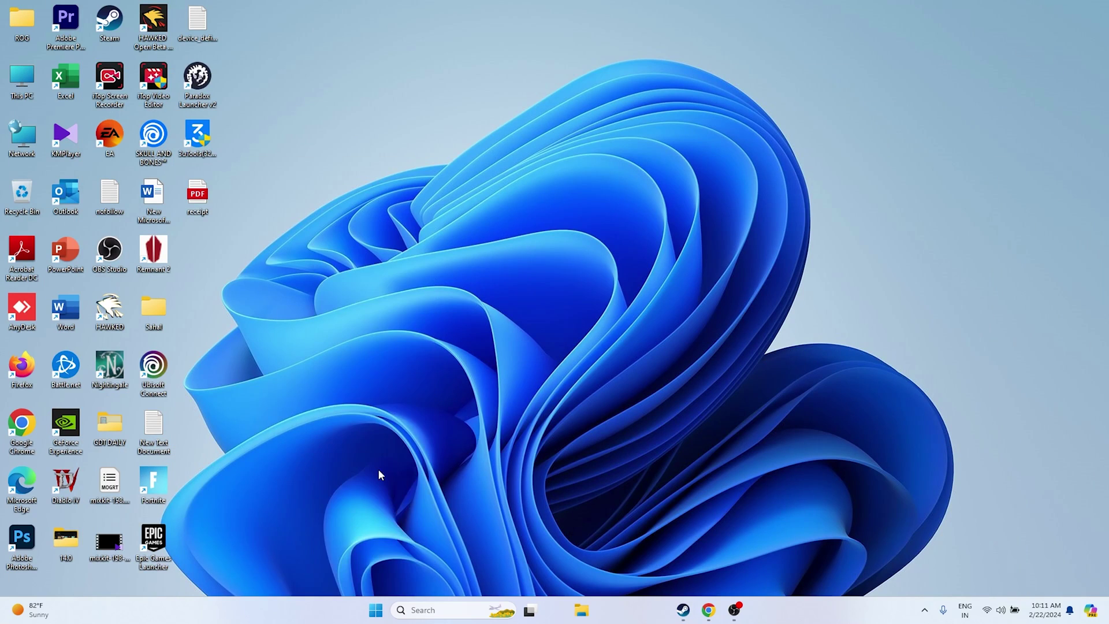
click(525, 128)
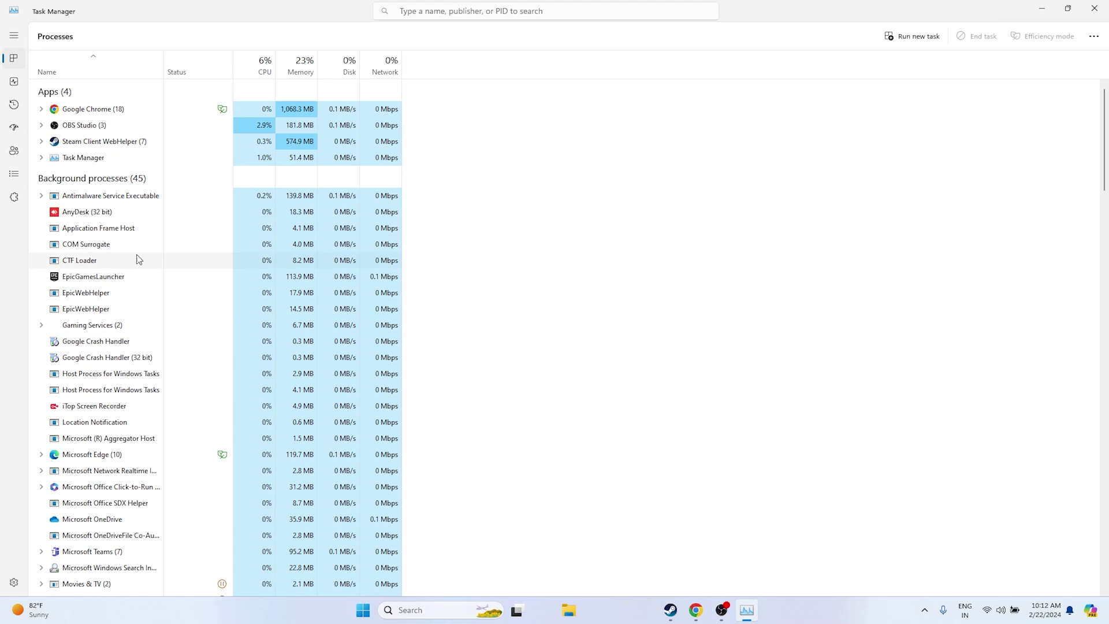
right_click(109, 261)
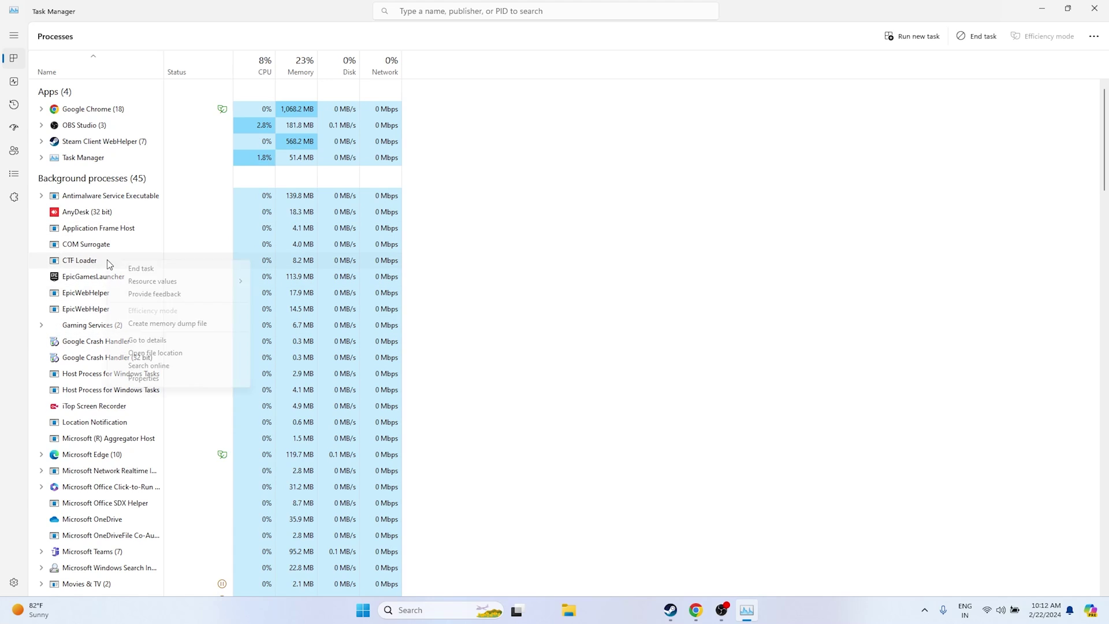
click(571, 293)
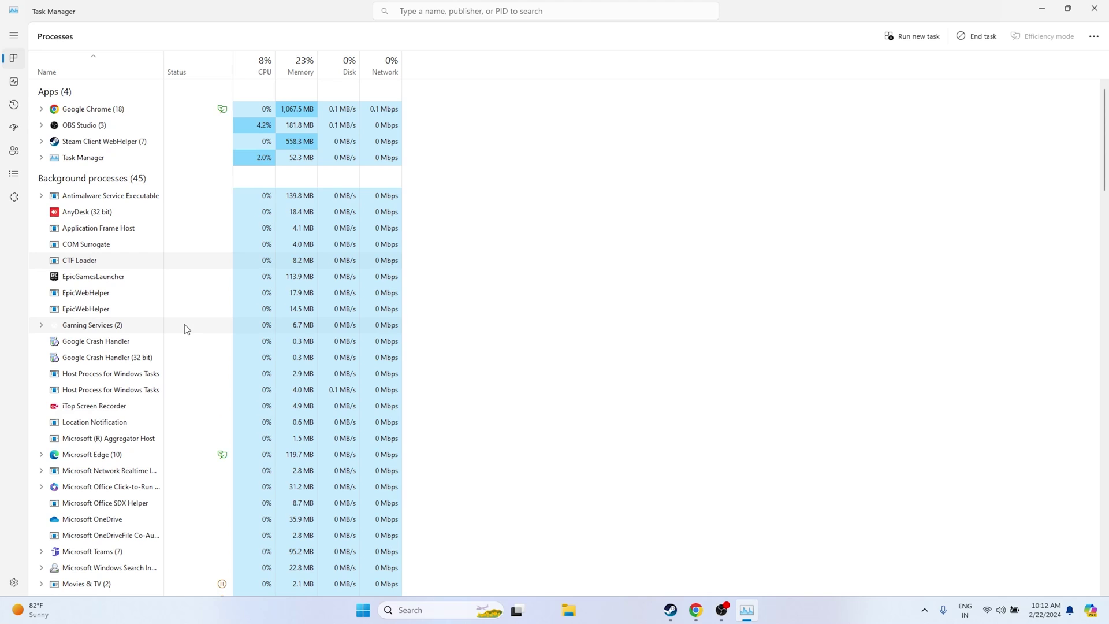
click(1094, 8)
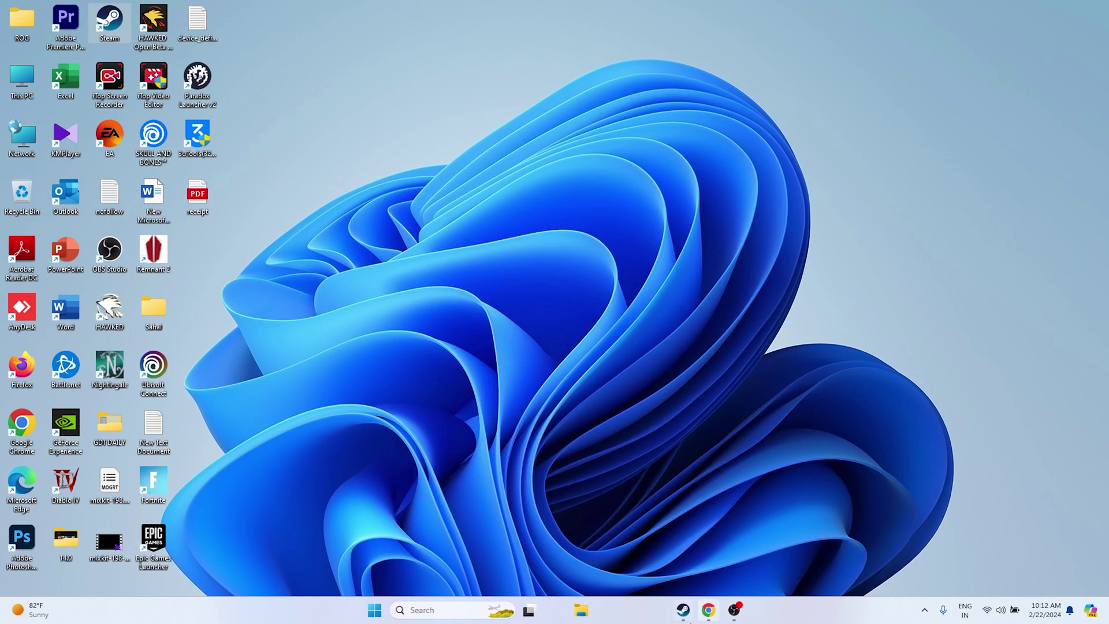
click(683, 610)
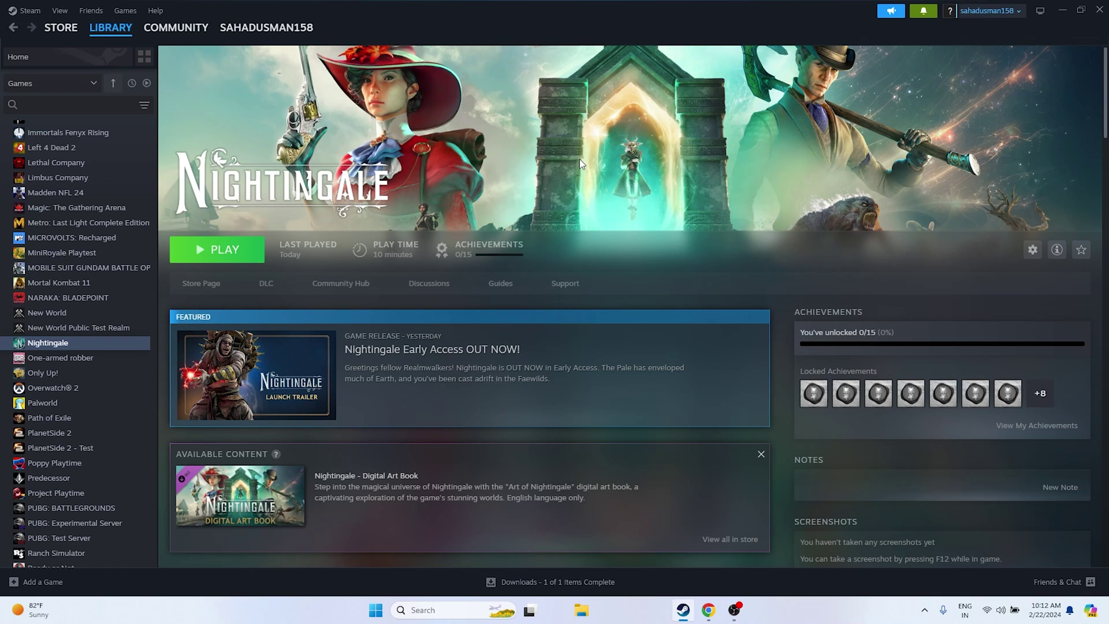
click(1063, 10)
- Open the Windows Graphics settings and look through the list of apps with custom graphics options
click(415, 610)
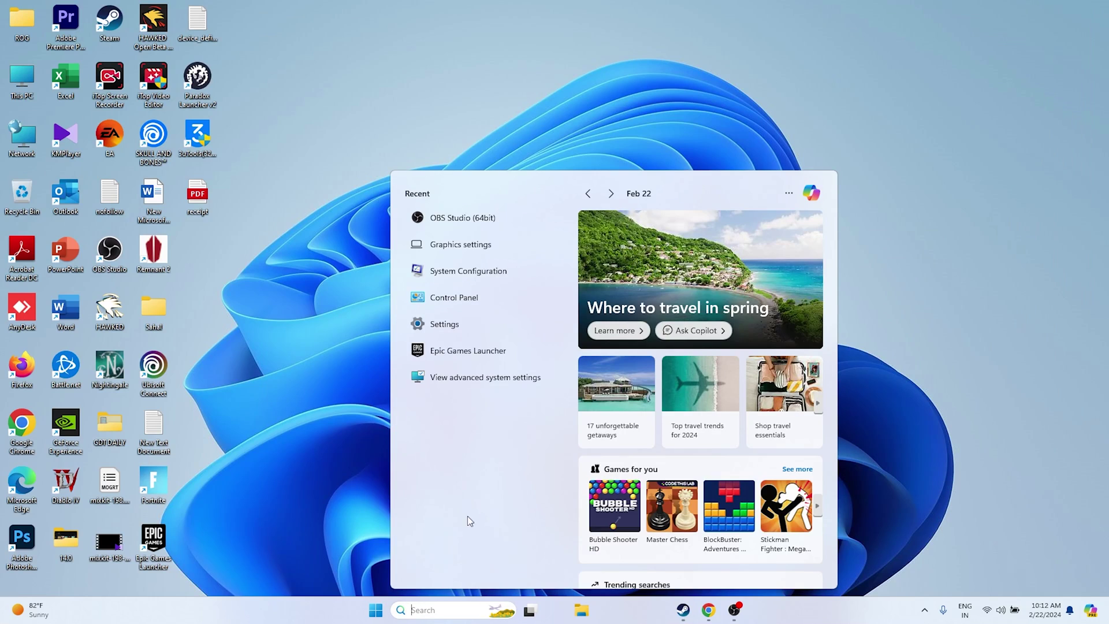
click(467, 247)
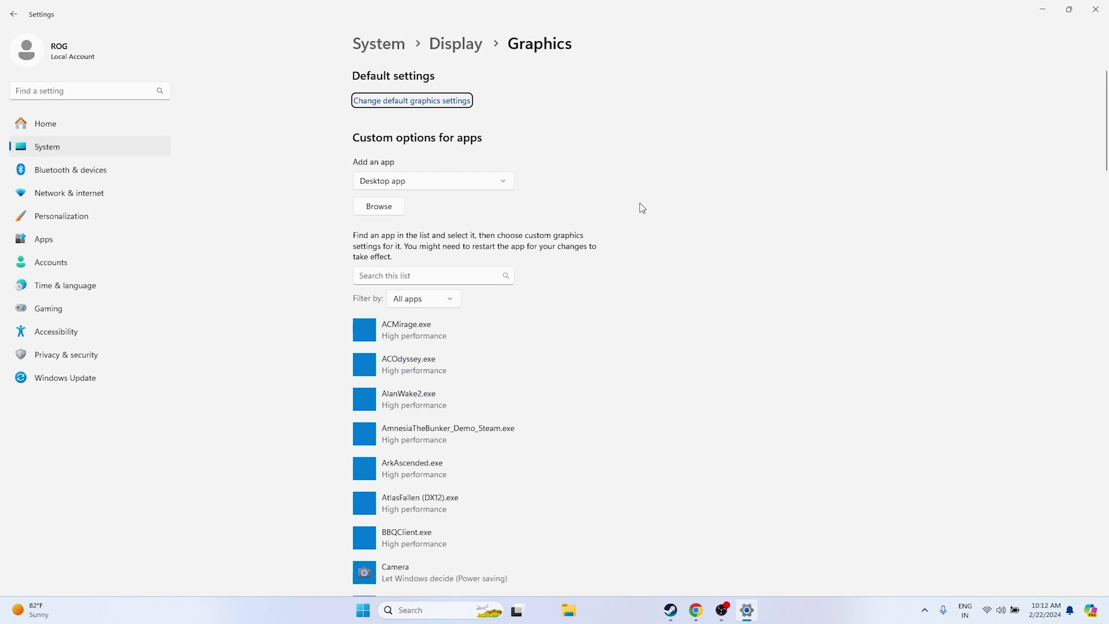
scroll(851, 194, down, 4)
scroll(852, 194, up, 3)
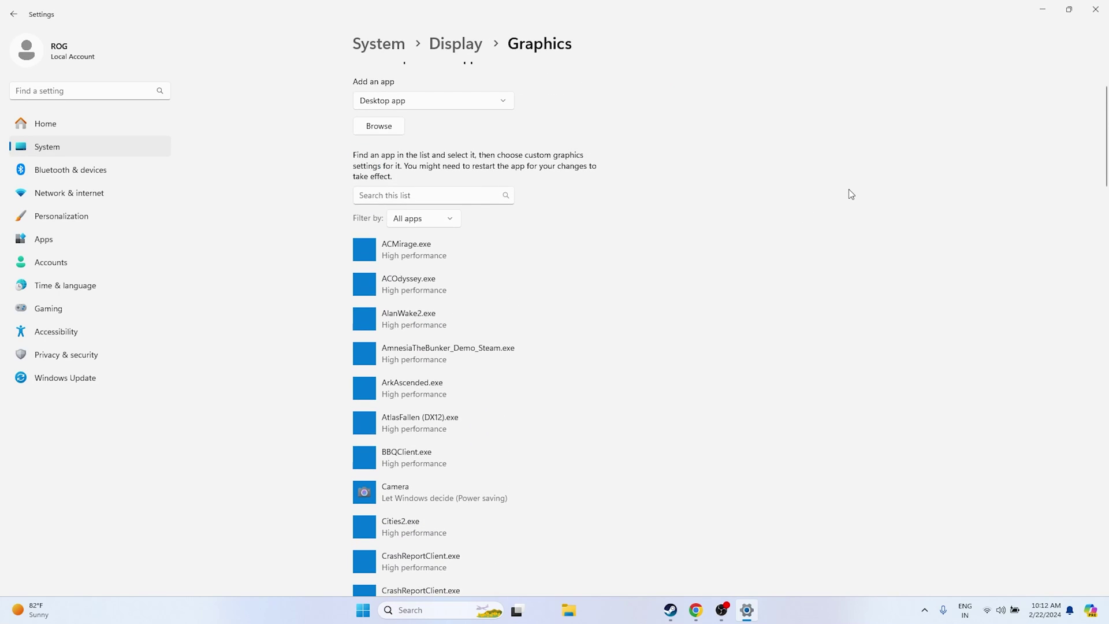
scroll(852, 194, down, 10)
scroll(852, 194, up, 12)
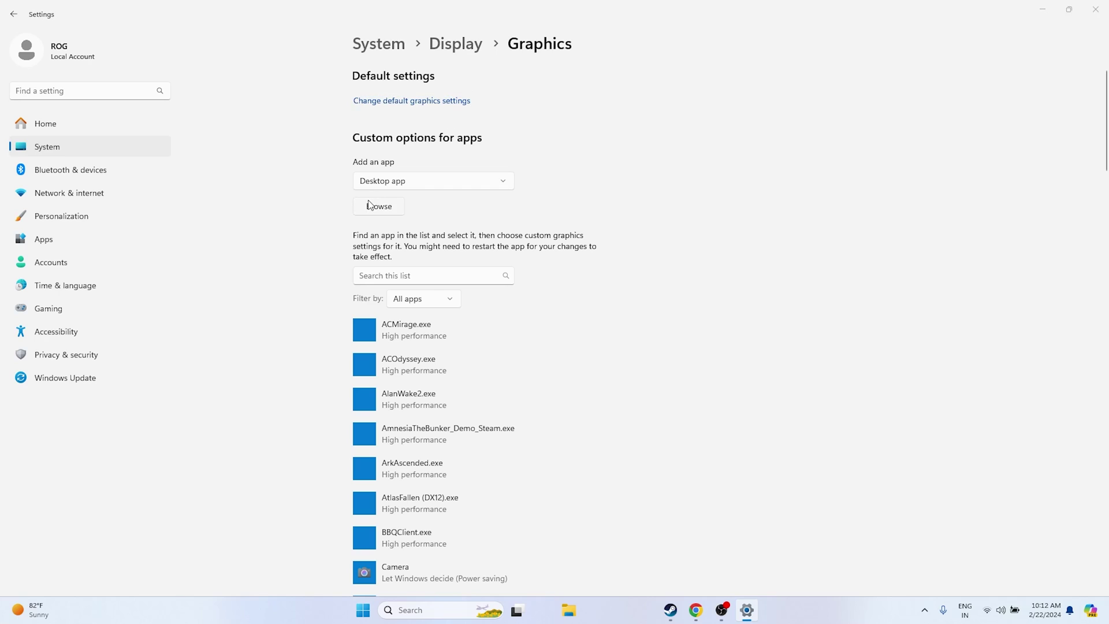
- Browse for a desktop app to add, going to C:\Program Files (x86)\Steam\steamapps\common
click(370, 206)
scroll(46, 197, down, 5)
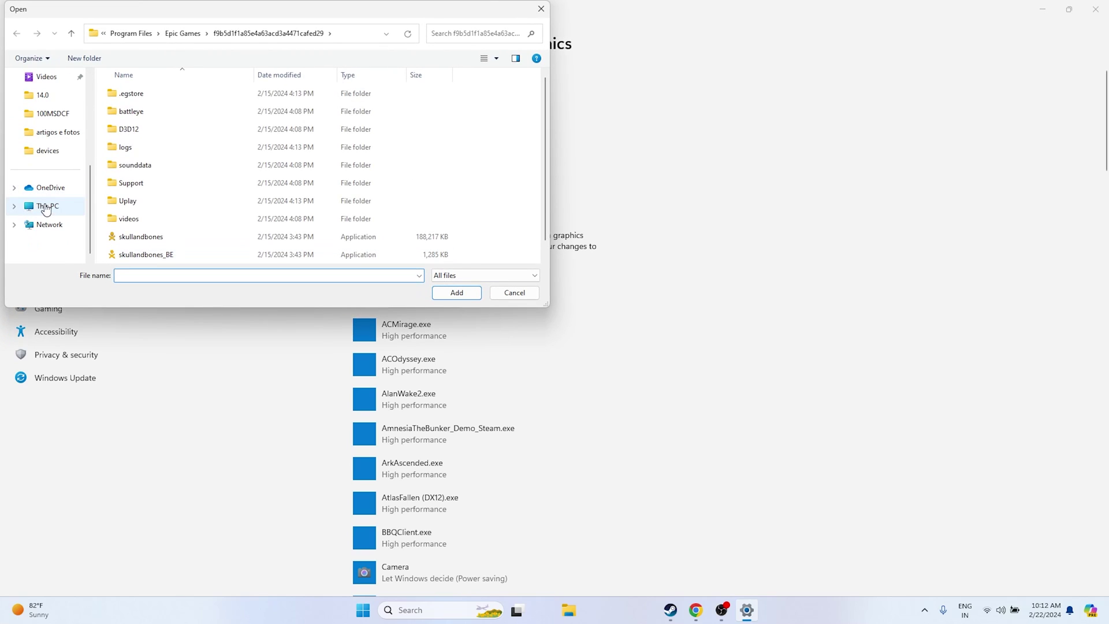
click(47, 206)
double_click(159, 106)
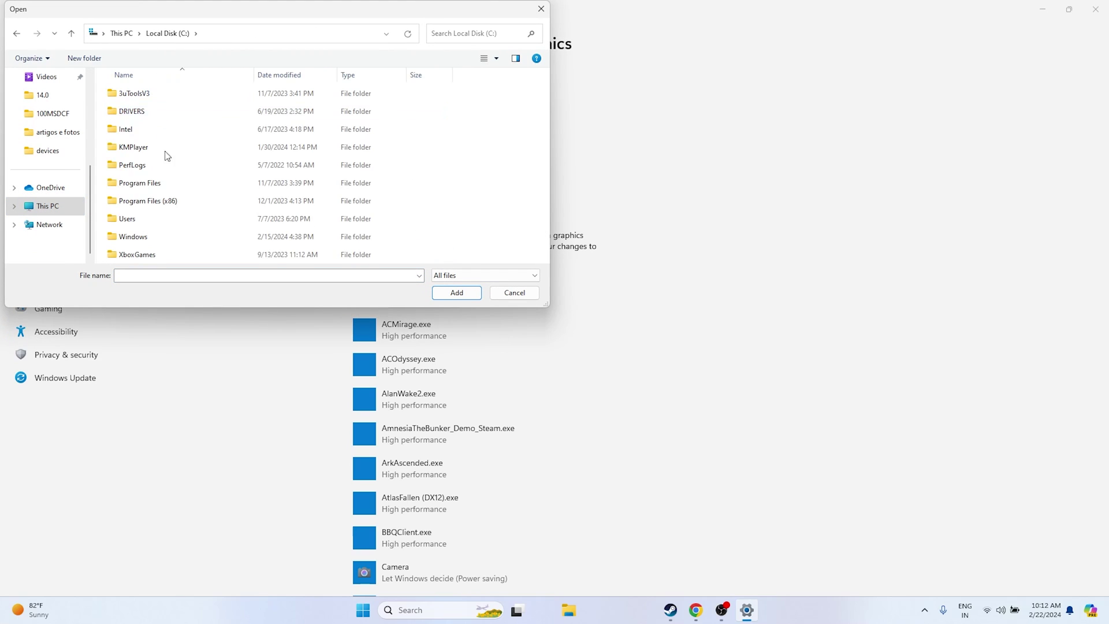
double_click(168, 201)
scroll(161, 196, down, 5)
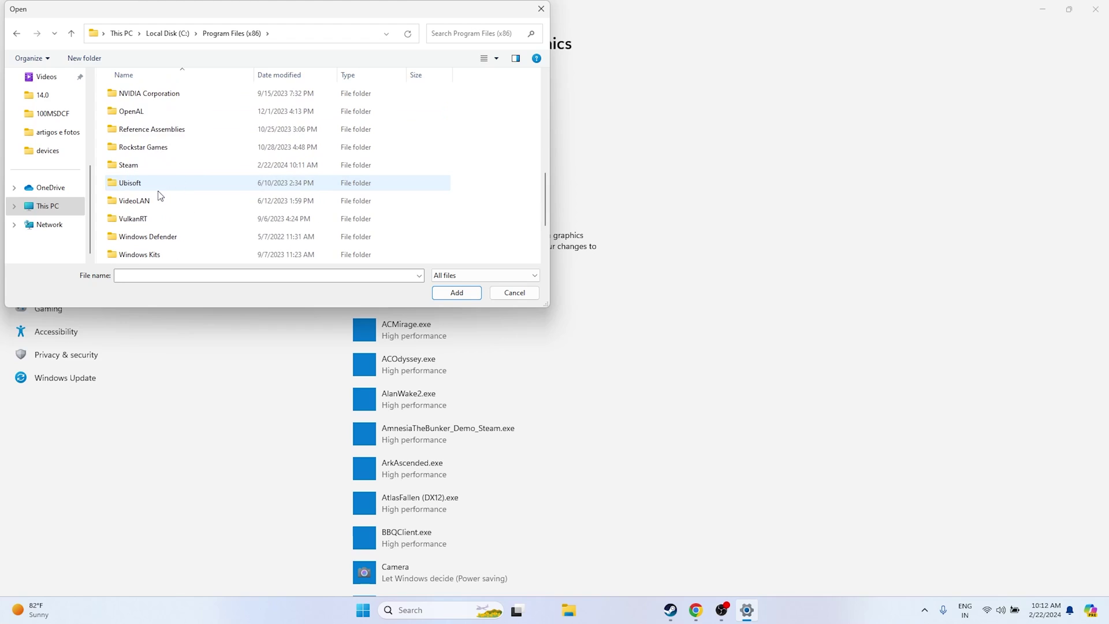
double_click(157, 166)
scroll(174, 166, down, 3)
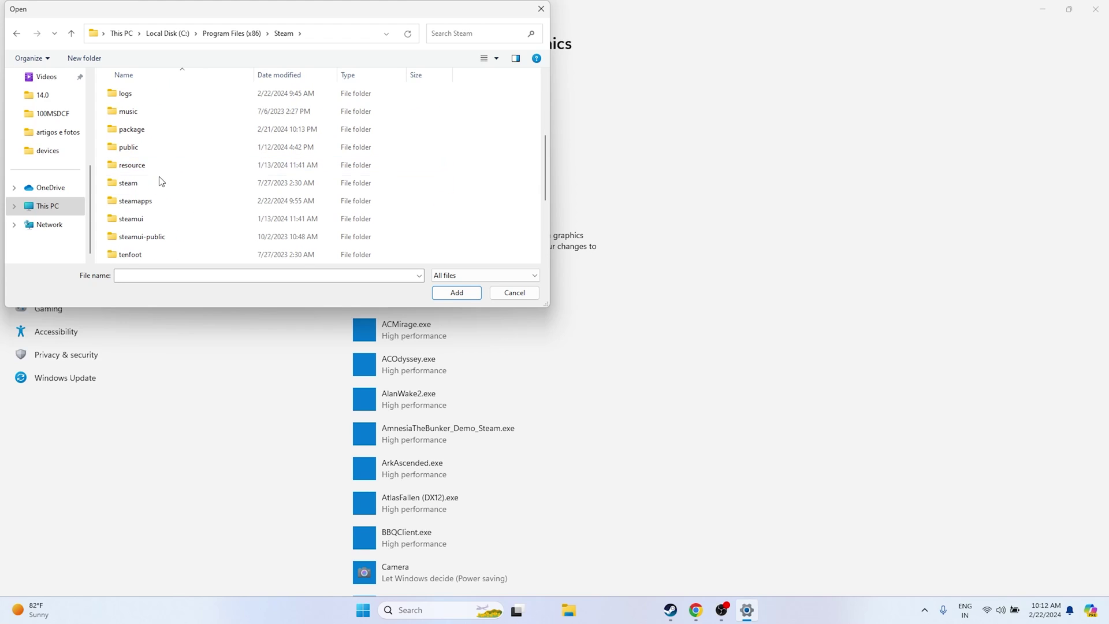
double_click(147, 201)
double_click(141, 95)
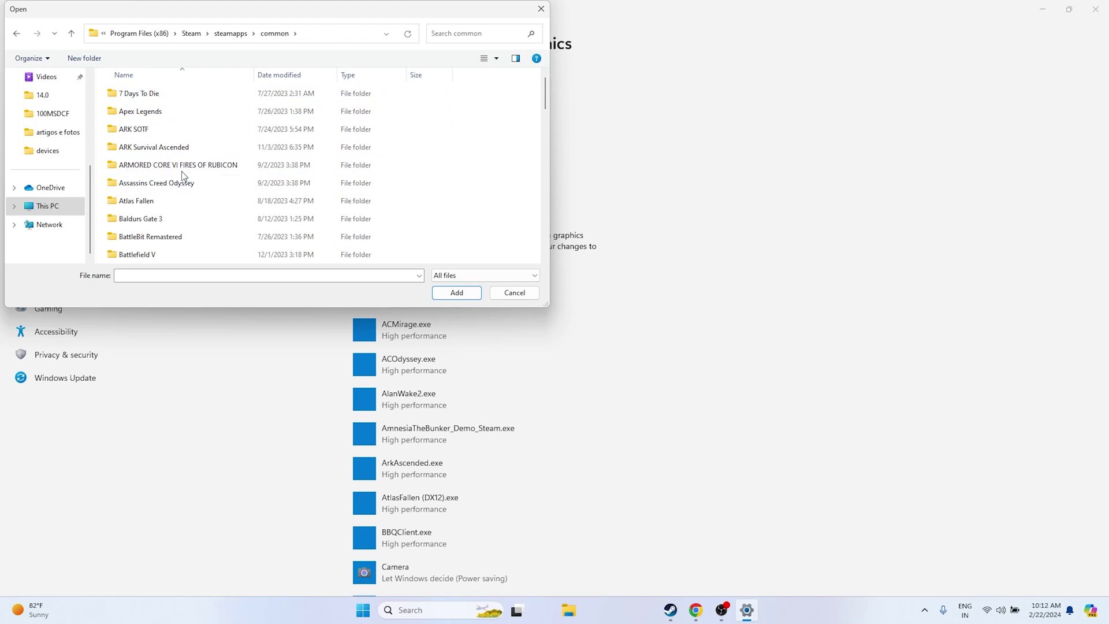
- Add NWXClient.exe from the Nightingale folder to the apps with custom graphics options
scroll(180, 171, down, 10)
scroll(178, 168, down, 3)
double_click(158, 151)
click(155, 130)
click(456, 292)
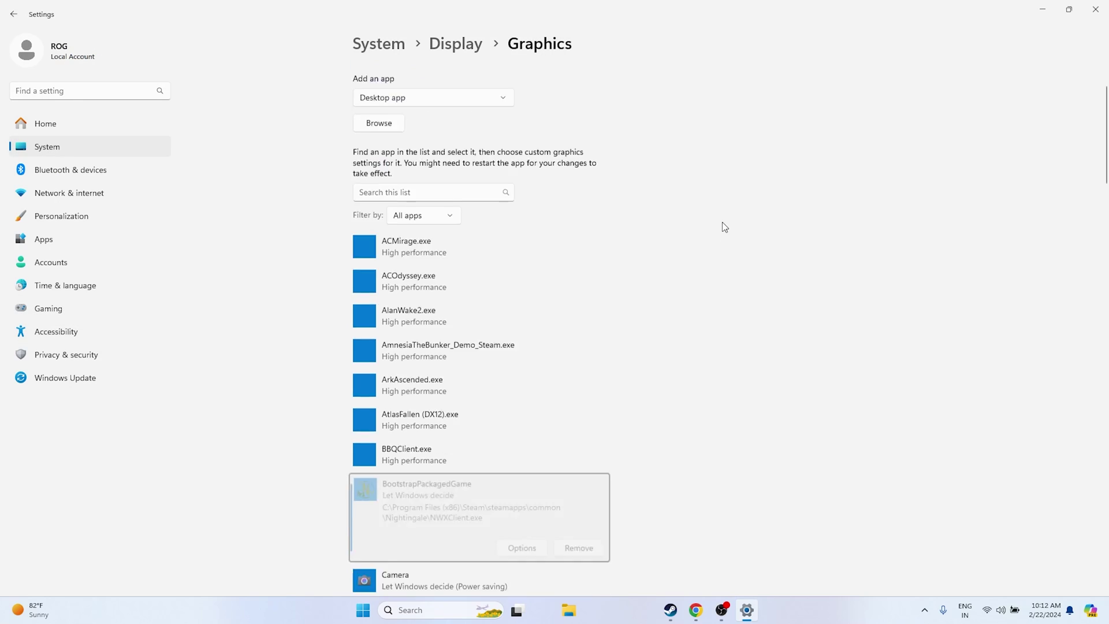
- Set the graphics preference of Nightingale's BootstrapPackagedGame entry to High performance, save it and close Settings
scroll(726, 227, down, 4)
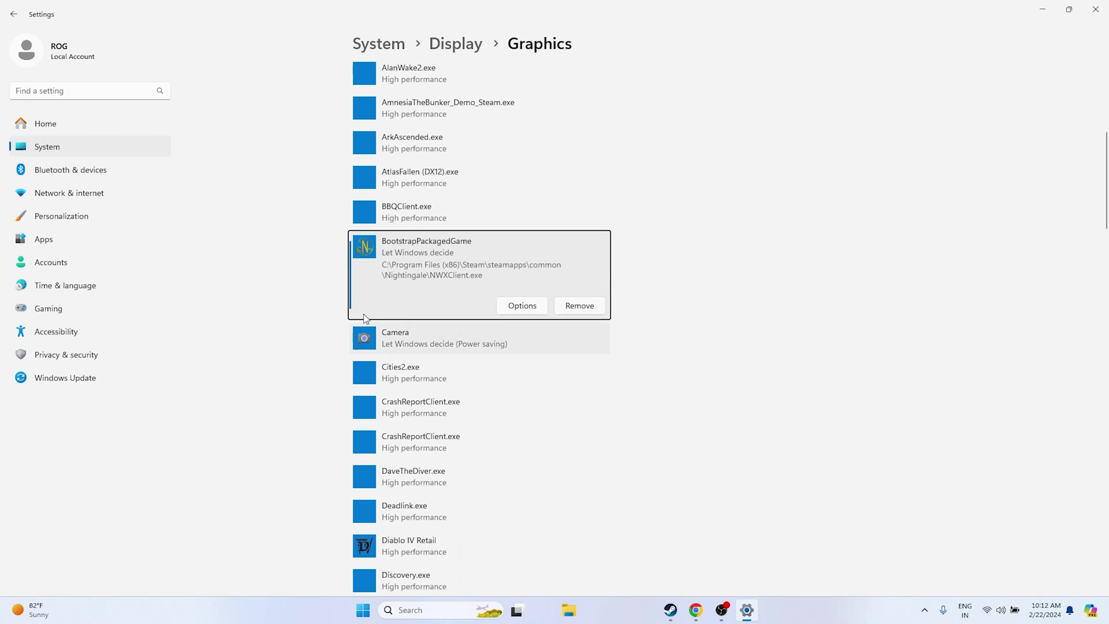
click(523, 306)
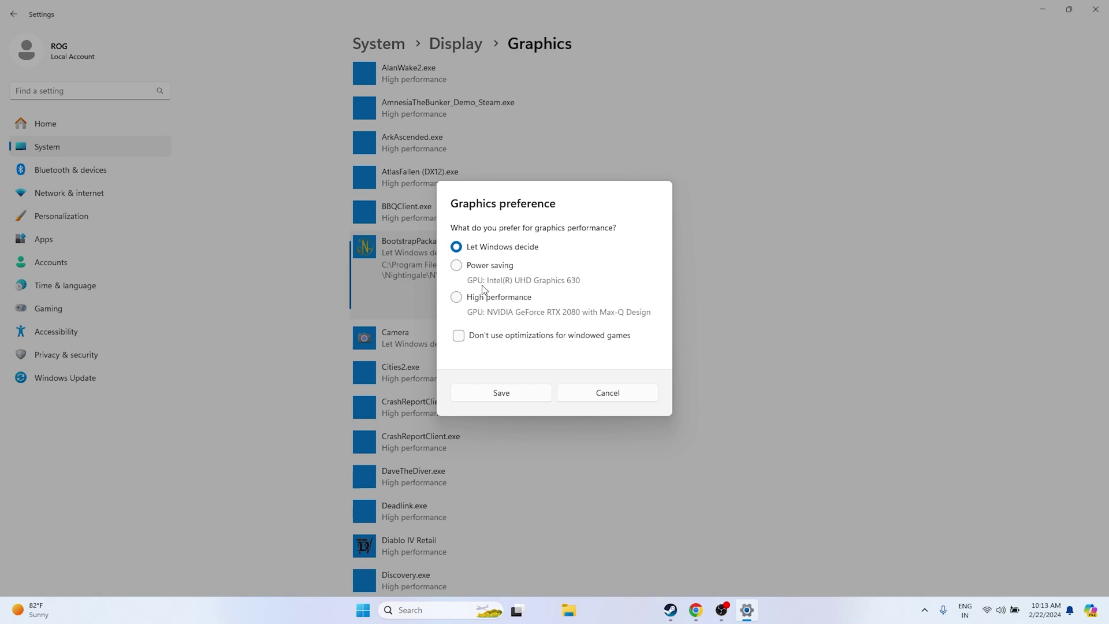
click(462, 298)
click(528, 394)
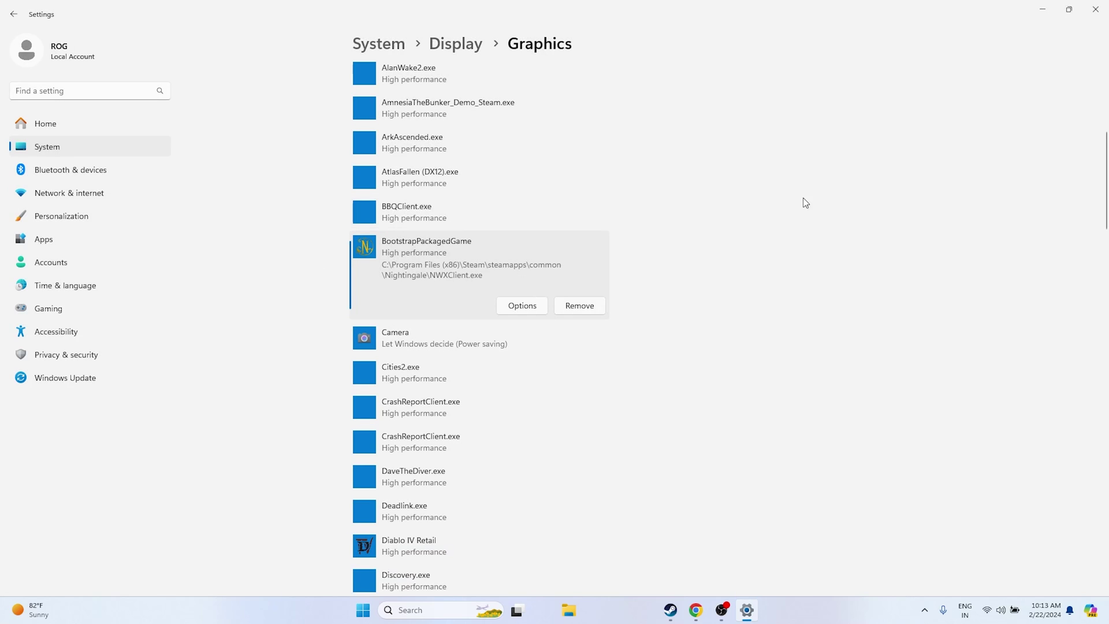
click(1101, 18)
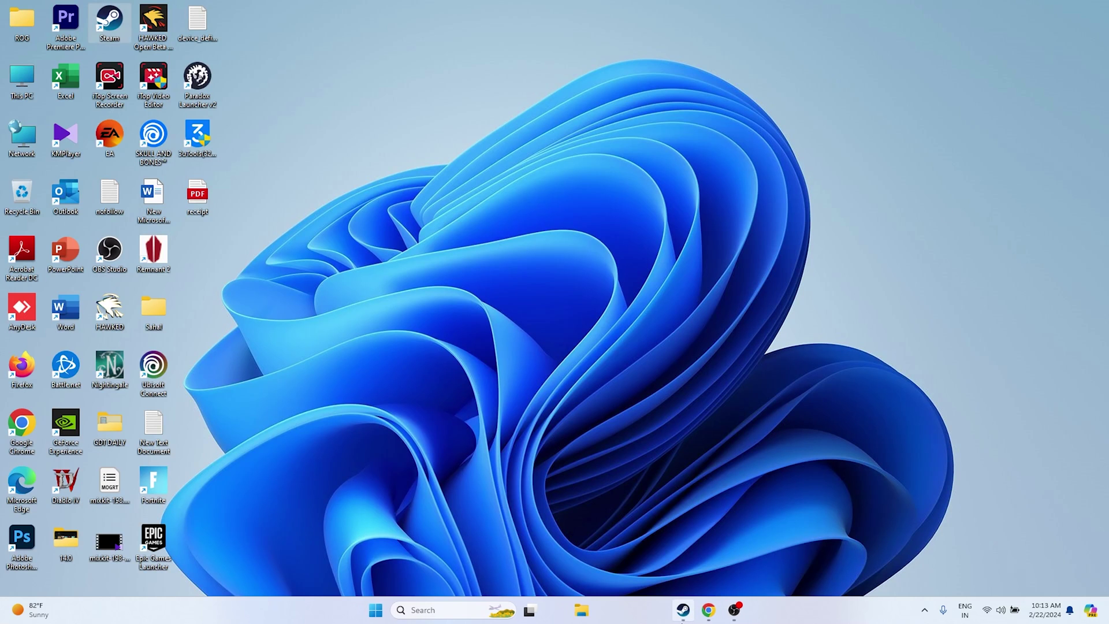
click(683, 611)
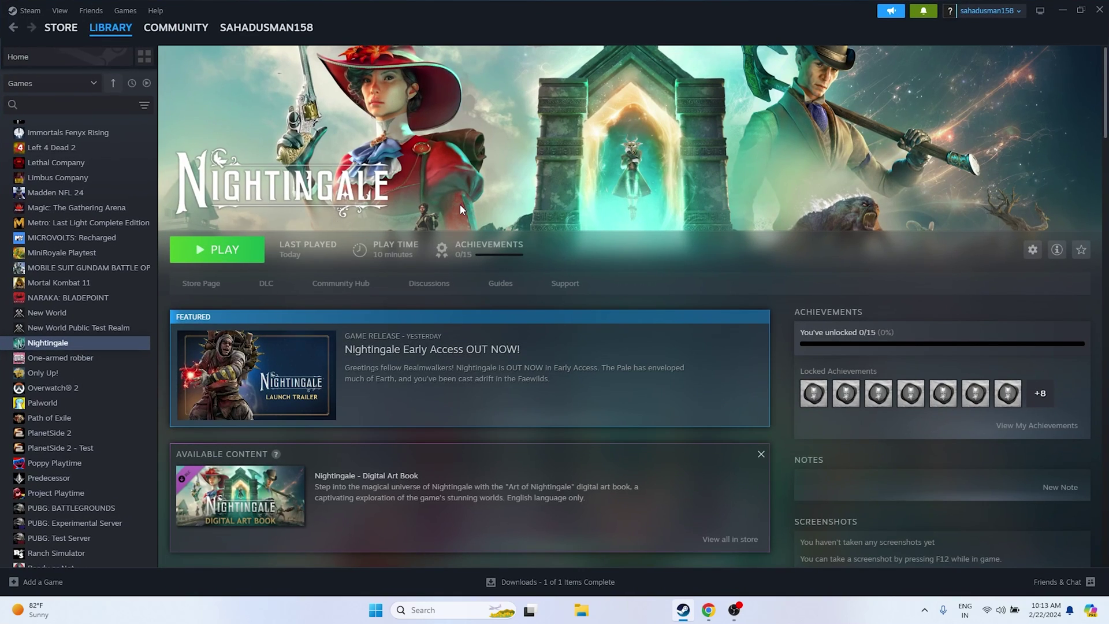
click(1062, 11)
click(431, 613)
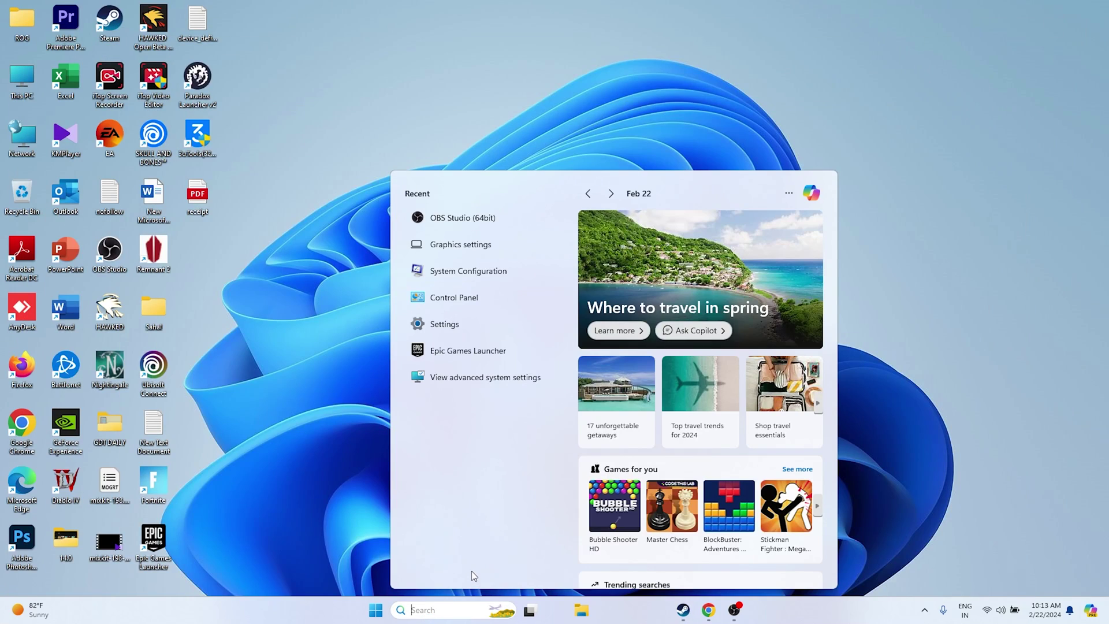
click(311, 374)
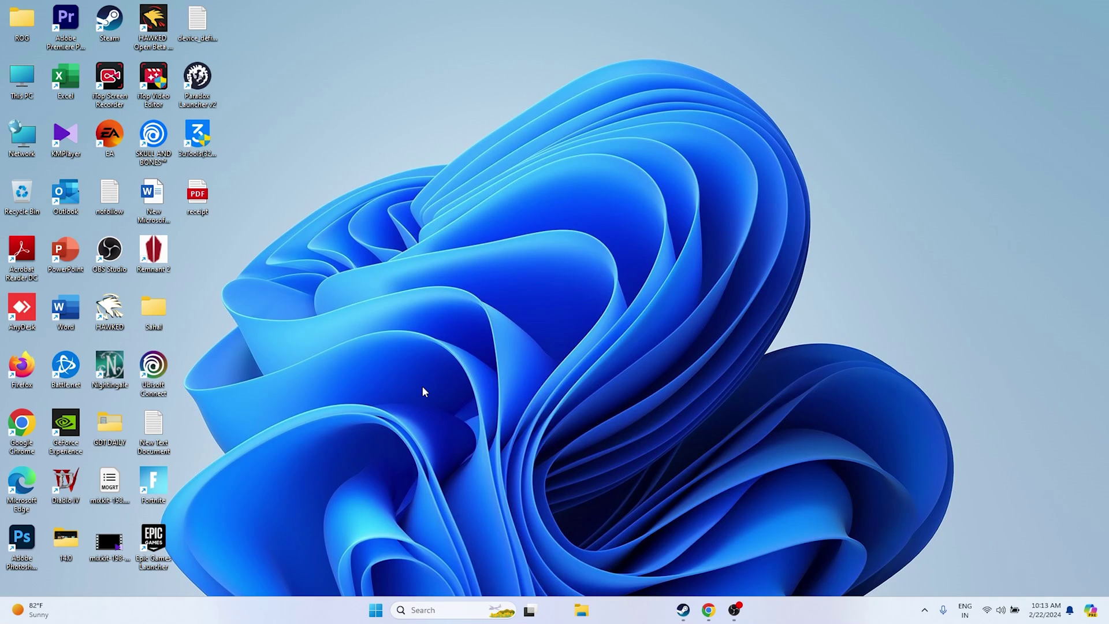
- Open the Virtual Memory settings through the advanced system performance options and choose a custom paging file size for drive C:
click(444, 608)
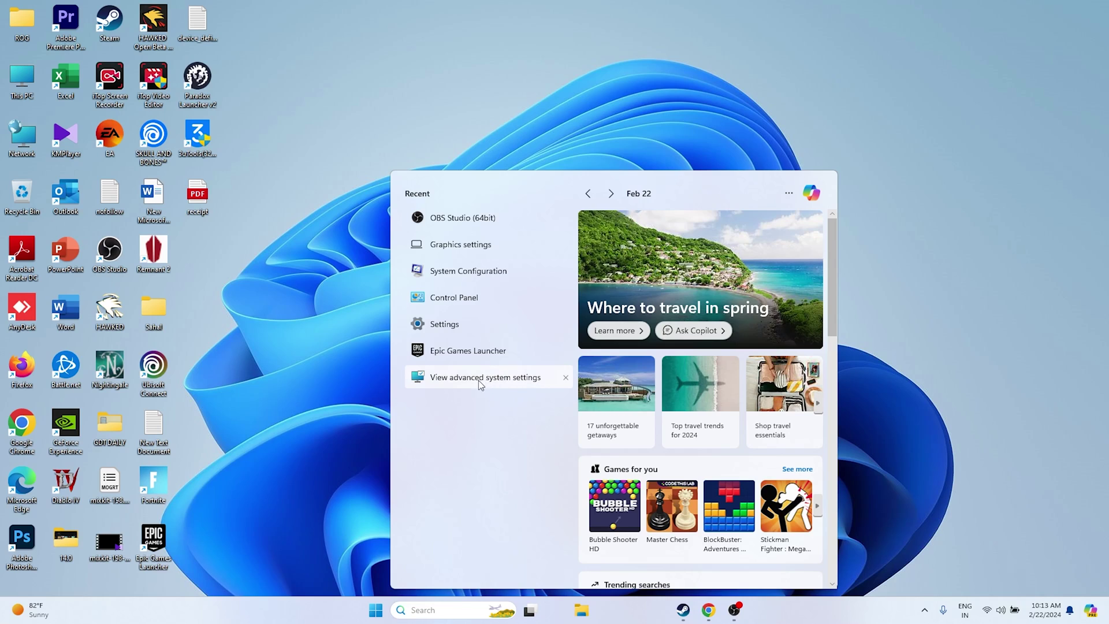
click(500, 379)
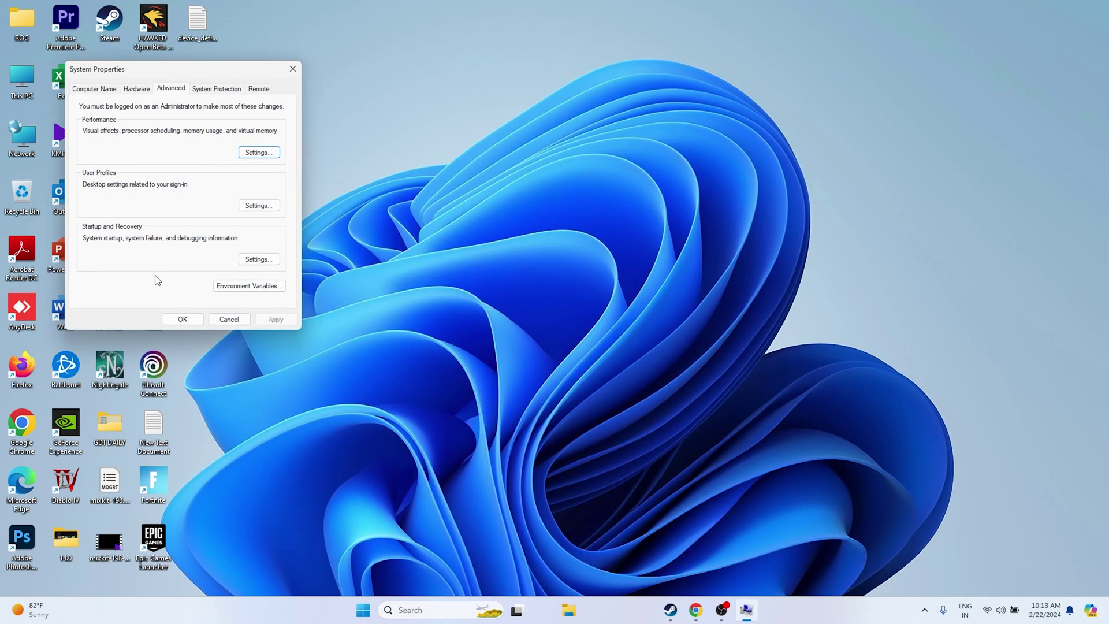
click(256, 152)
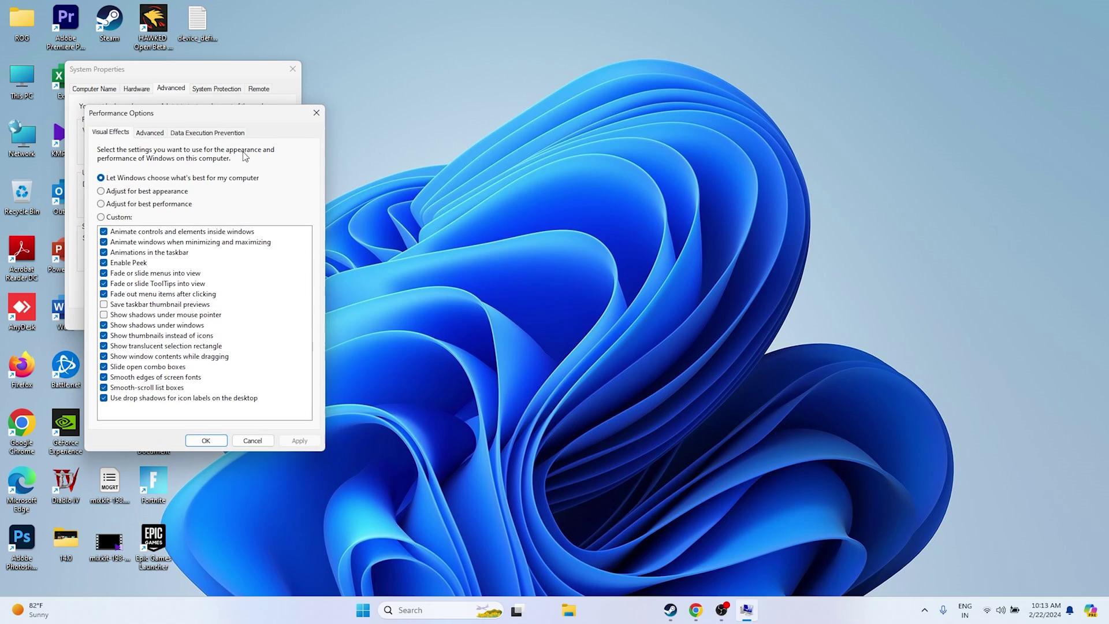
click(149, 132)
click(281, 281)
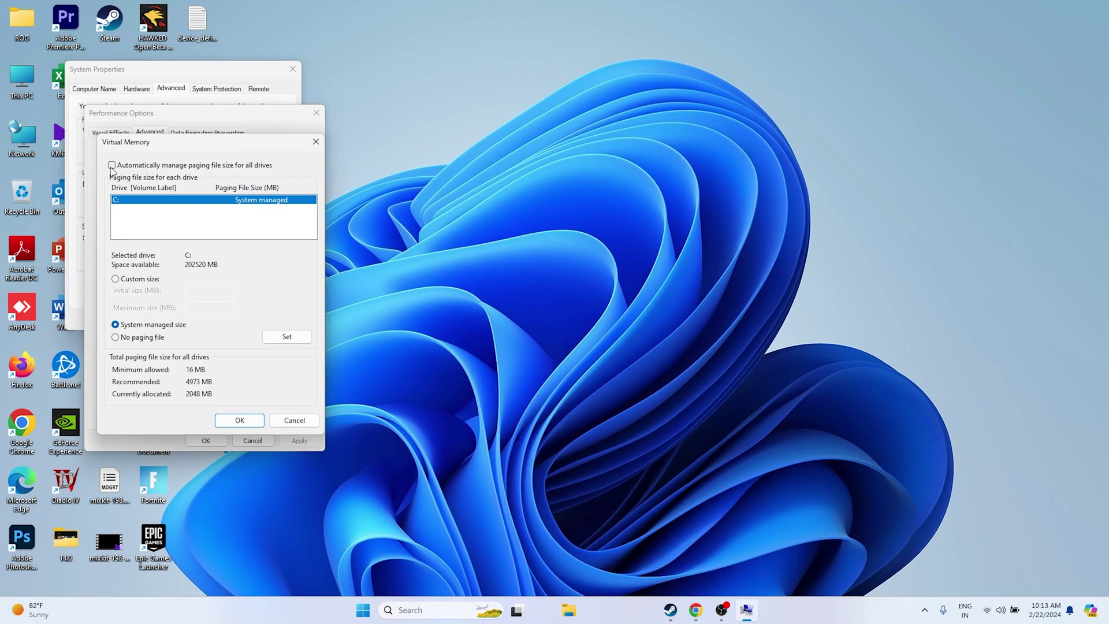
click(116, 280)
click(200, 295)
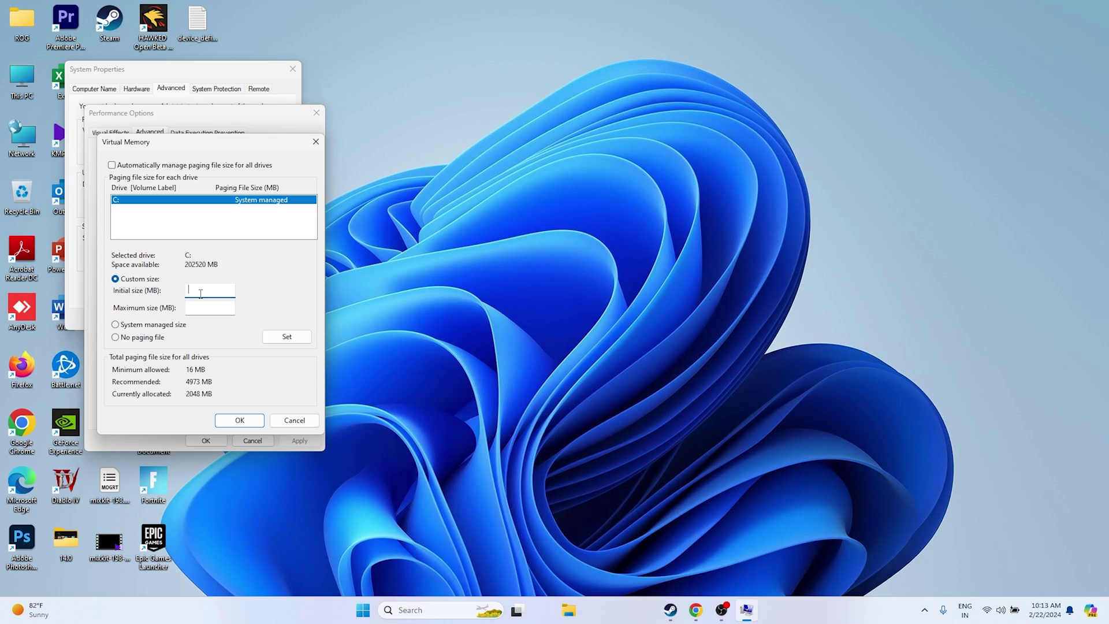
click(201, 308)
- Open Calculator and multiply 32 by 1024 to convert the RAM size to megabytes
click(430, 610)
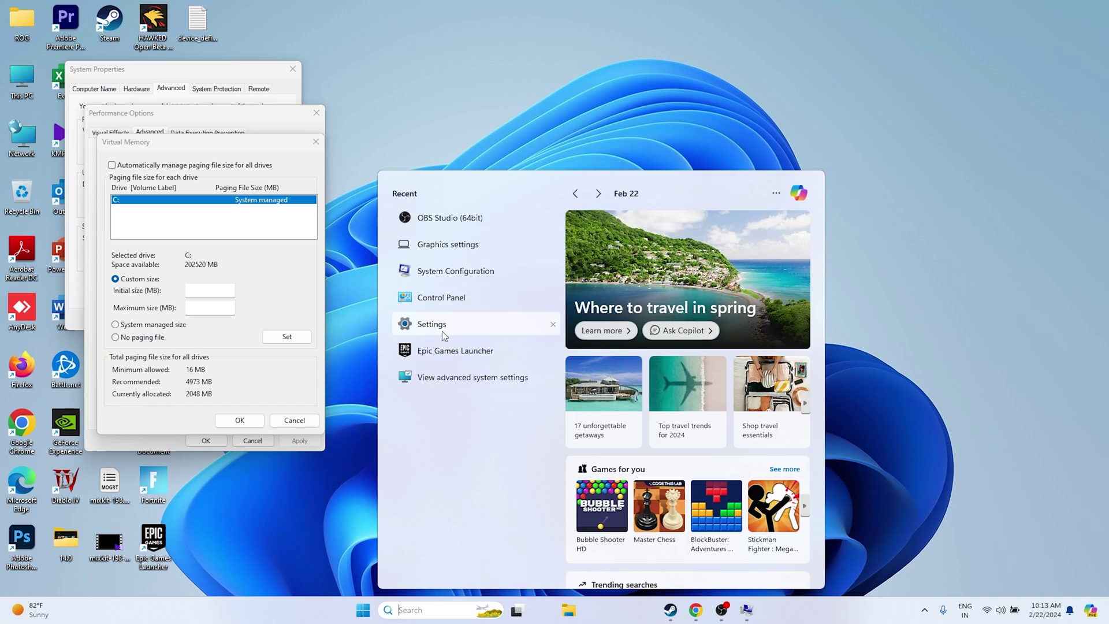
text(calc)
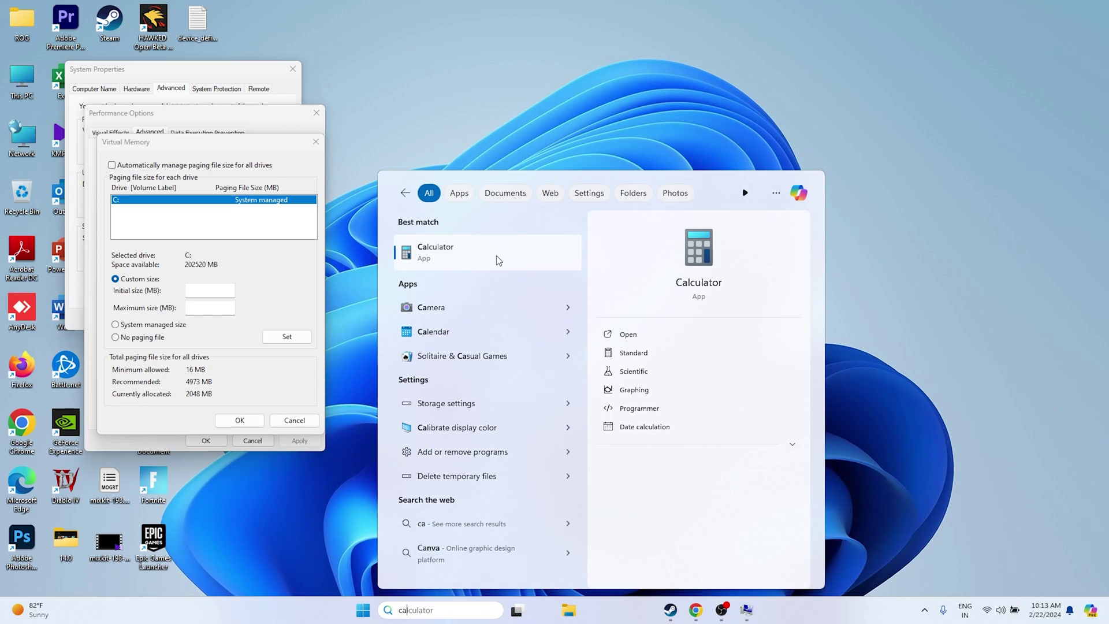
click(497, 248)
click(901, 350)
click(870, 354)
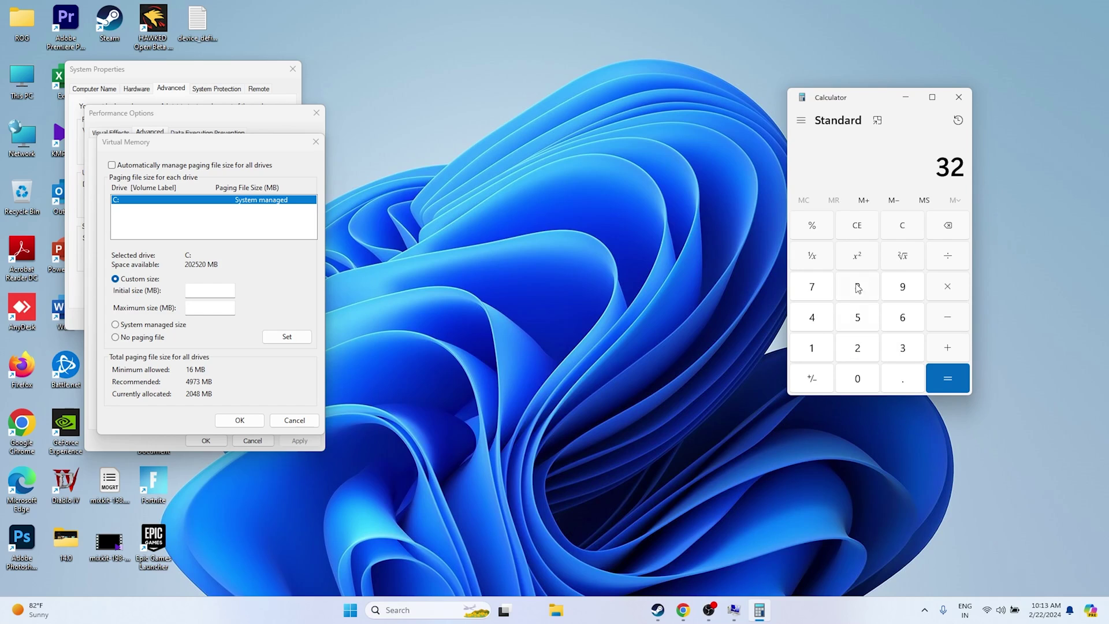
click(812, 348)
click(858, 379)
click(858, 348)
click(812, 317)
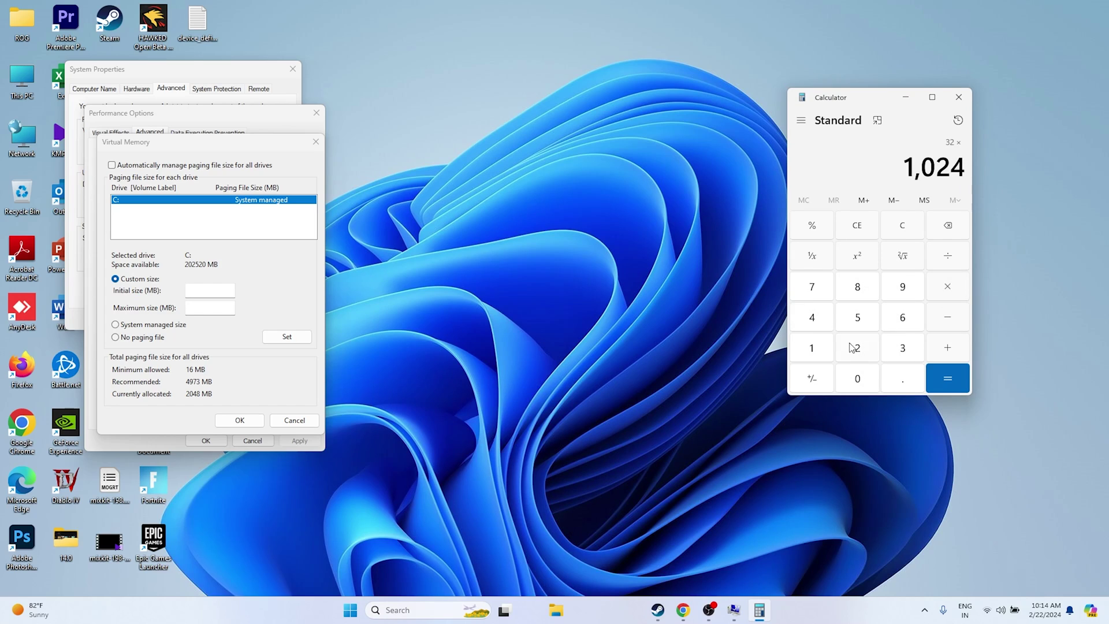
click(947, 378)
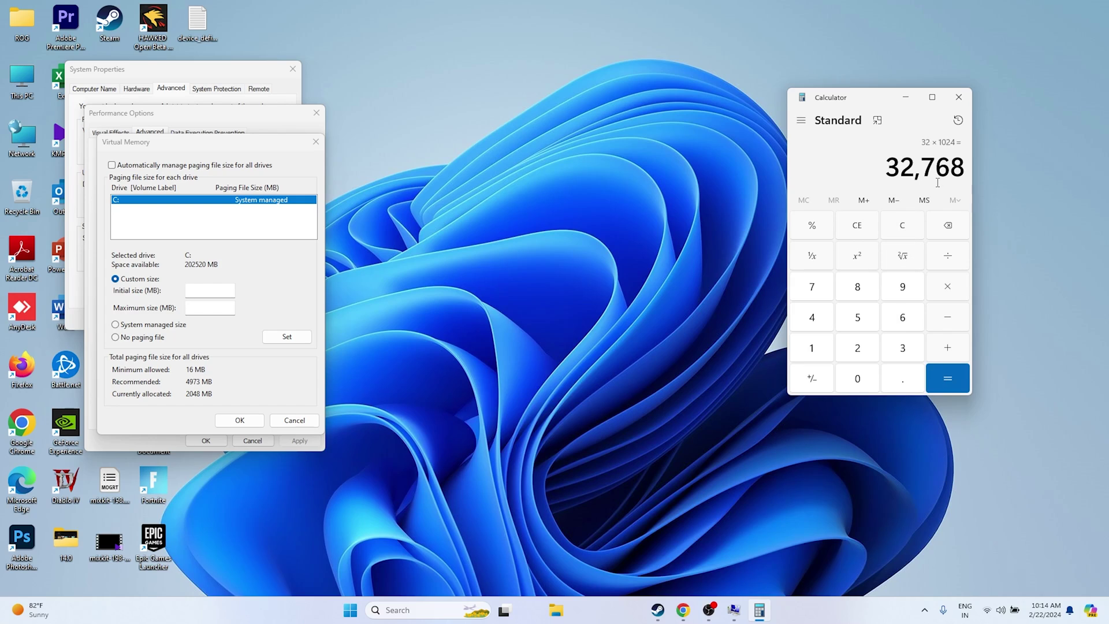
- Multiply the converted RAM size by 1.5 to get the initial paging file size
click(943, 288)
click(826, 350)
click(896, 384)
click(865, 329)
click(948, 379)
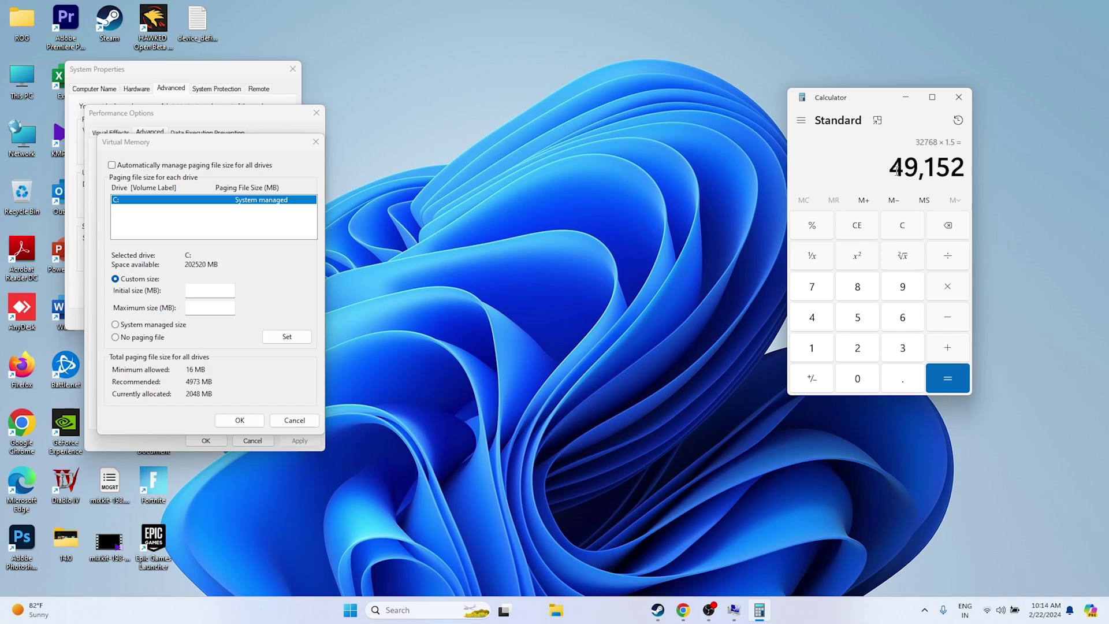
- Copy the Calculator result into Virtual Memory as the initial size of 49,152 MB
drag(897, 170, 962, 171)
key(ctrl+c)
right_click(954, 175)
click(966, 185)
right_click(205, 287)
click(236, 338)
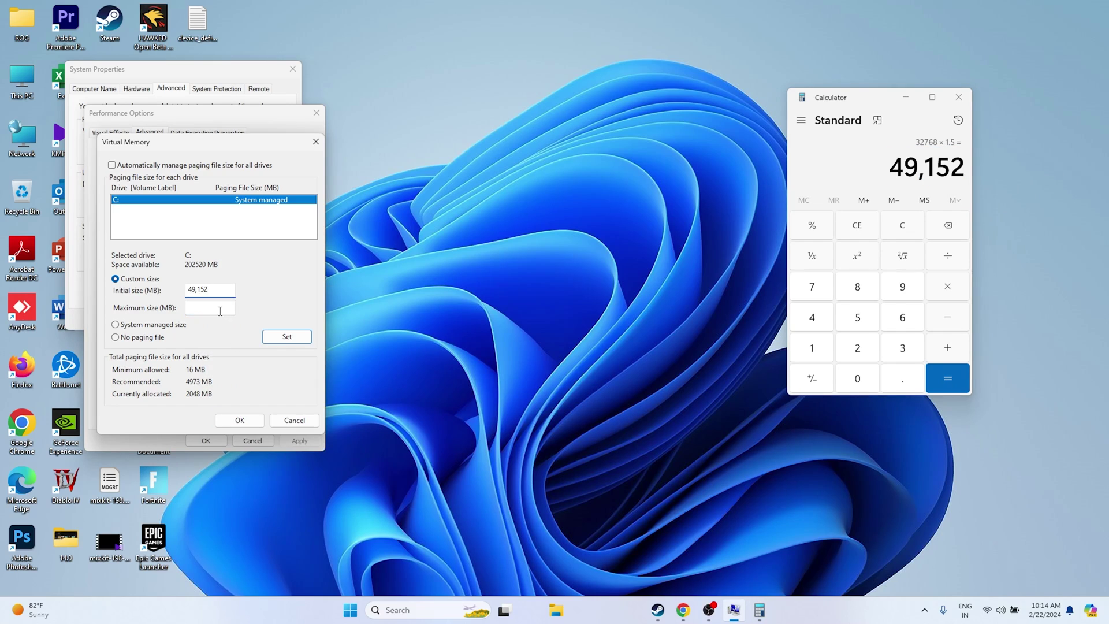
- Clear Calculator and compute 32 × 1024 × 3 for the maximum paging file size
click(866, 227)
click(900, 348)
click(858, 347)
click(947, 286)
click(812, 348)
click(858, 378)
click(857, 348)
click(812, 317)
click(947, 379)
click(947, 287)
click(905, 347)
click(948, 378)
- Copy the Calculator result into Virtual Memory as the maximum size of 98,304 MB
drag(892, 164, 969, 174)
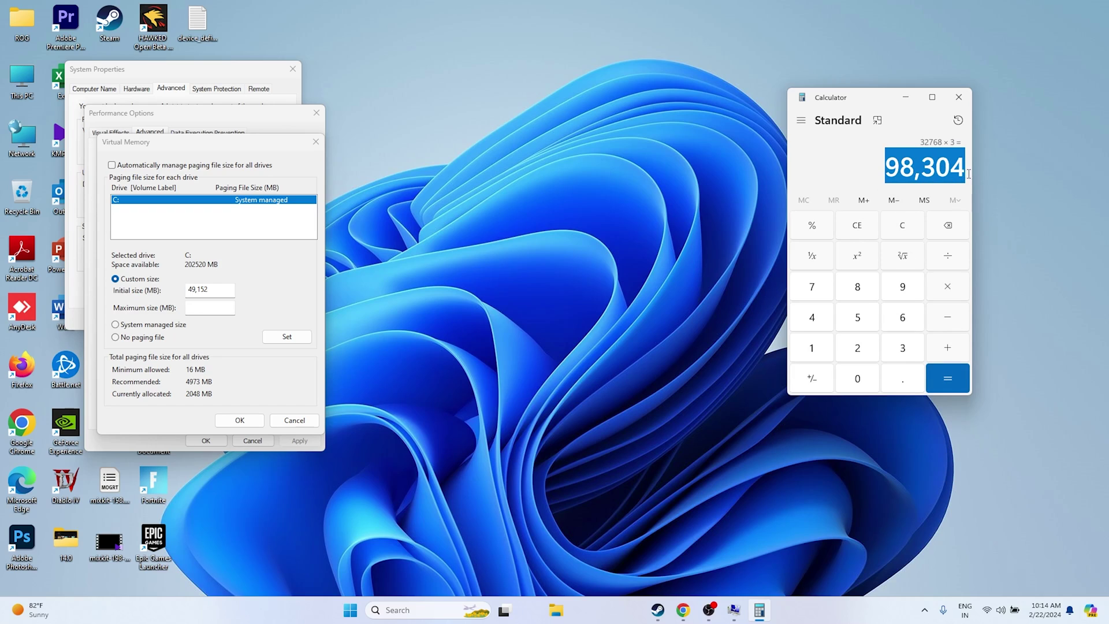
right_click(942, 171)
click(960, 181)
right_click(222, 306)
click(250, 354)
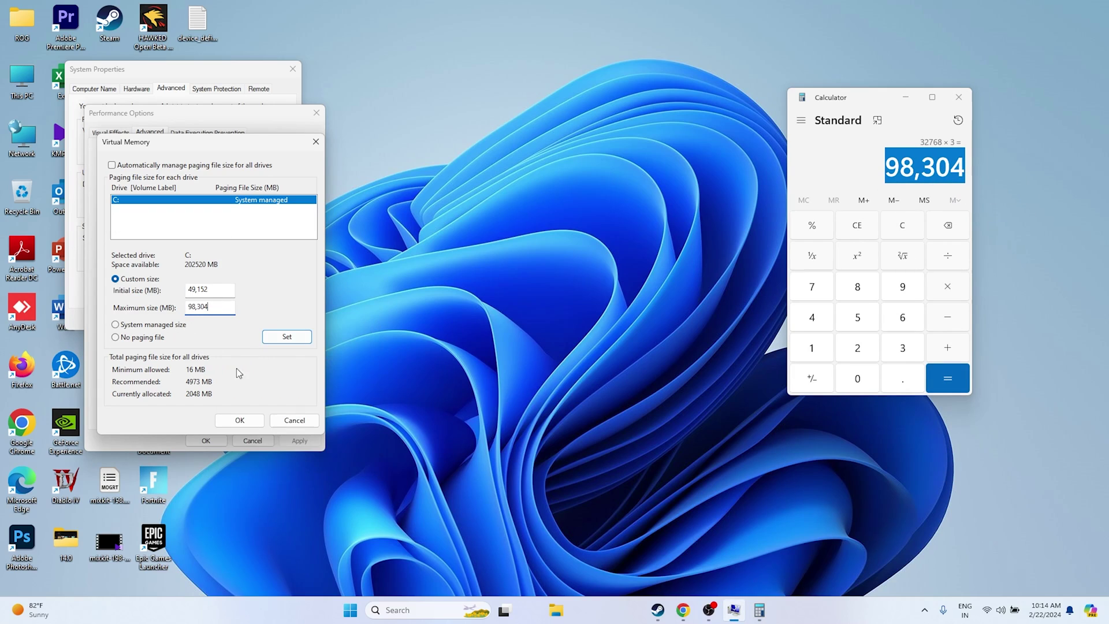
- Confirm the Virtual Memory and Performance Options dialogs, and close System Properties and Calculator
click(240, 420)
click(225, 439)
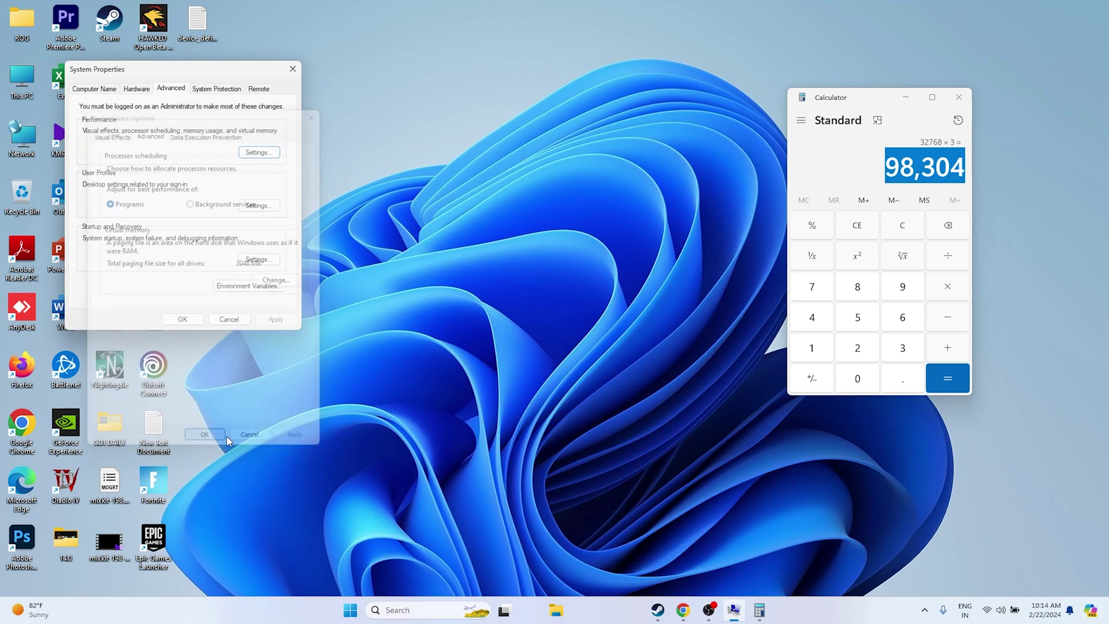
click(286, 74)
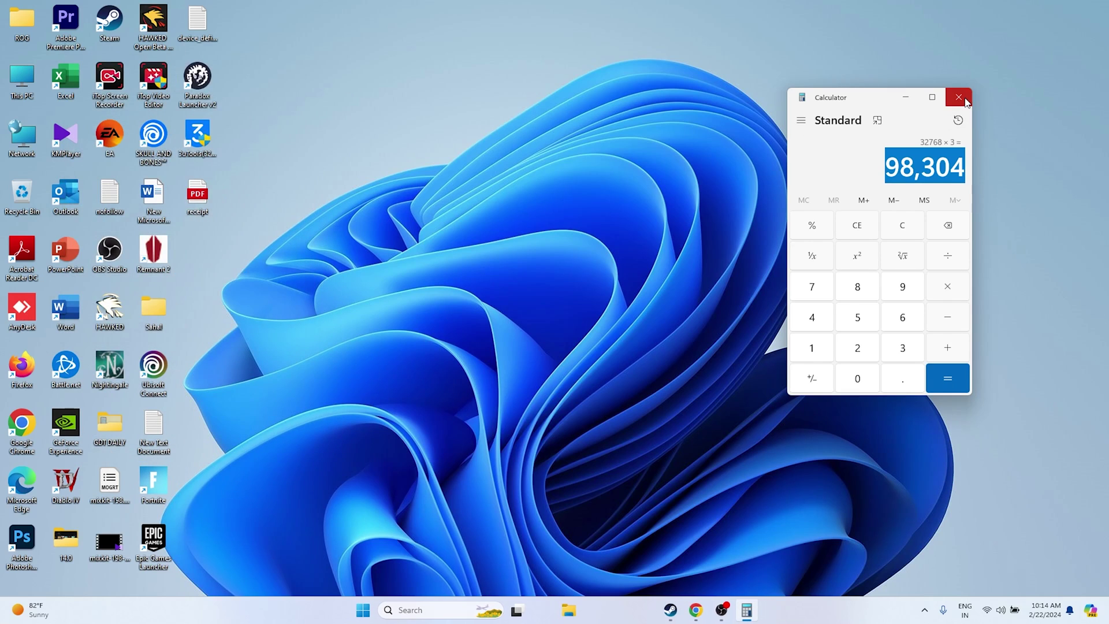
click(959, 96)
- Open the Windows Update page in Settings, check the update status and close Settings
click(683, 610)
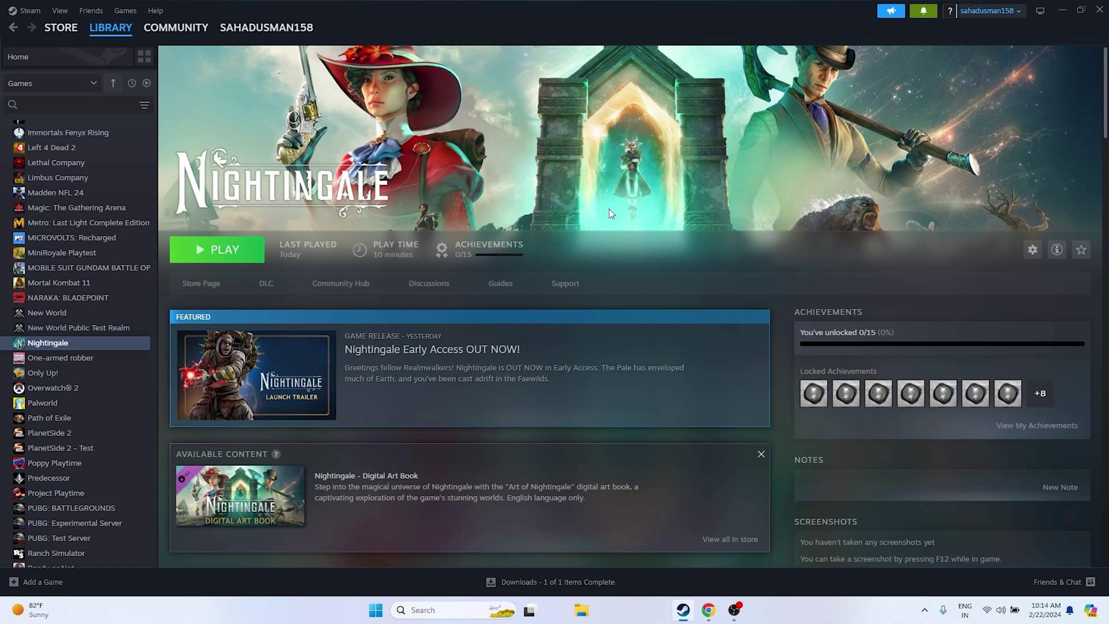
click(1070, 11)
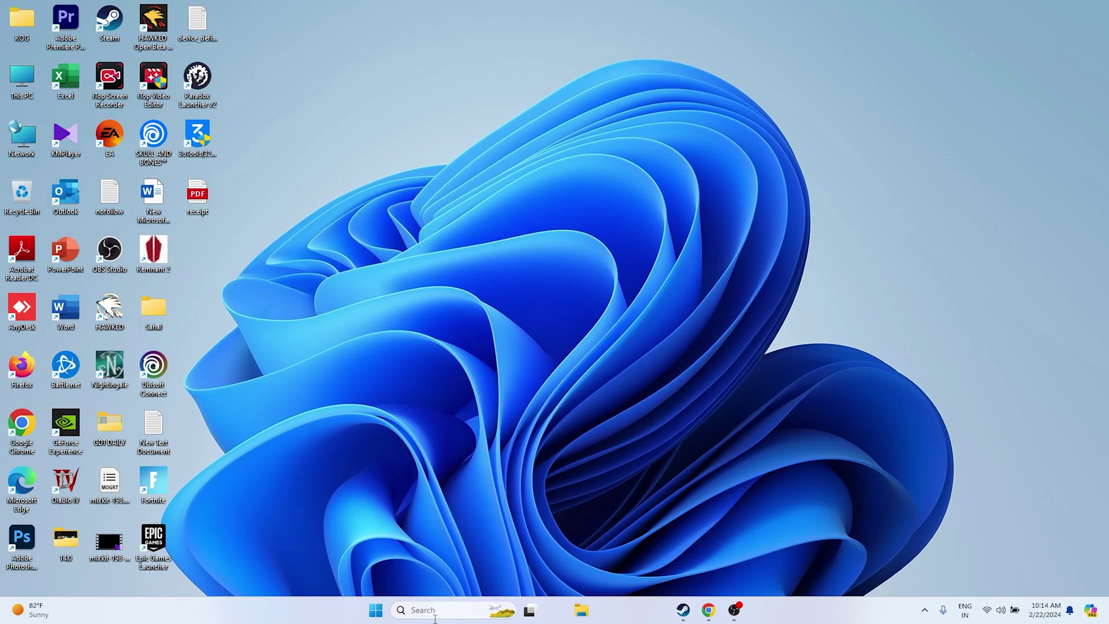
click(431, 610)
click(439, 351)
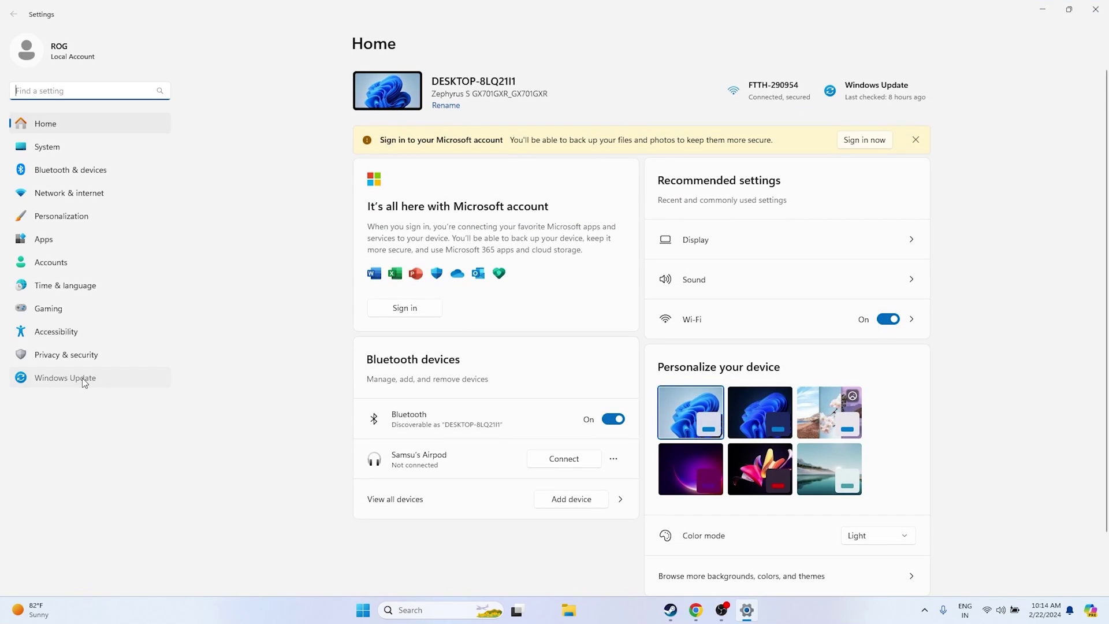
click(82, 378)
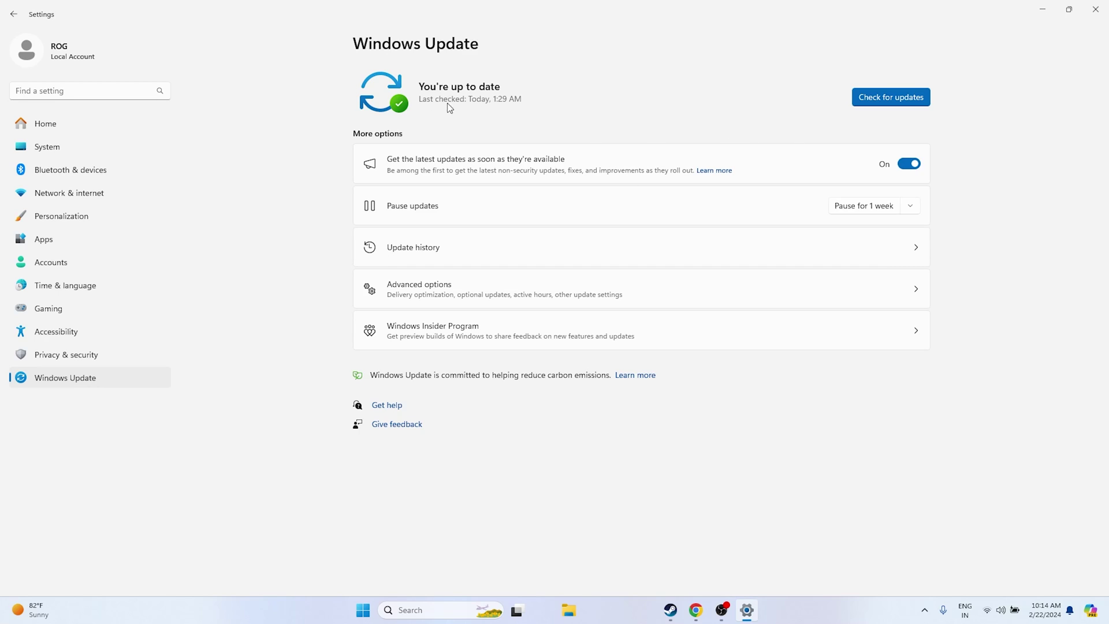
click(1096, 9)
- Switch to Chrome and show the open AMD Drivers and Support page
click(684, 610)
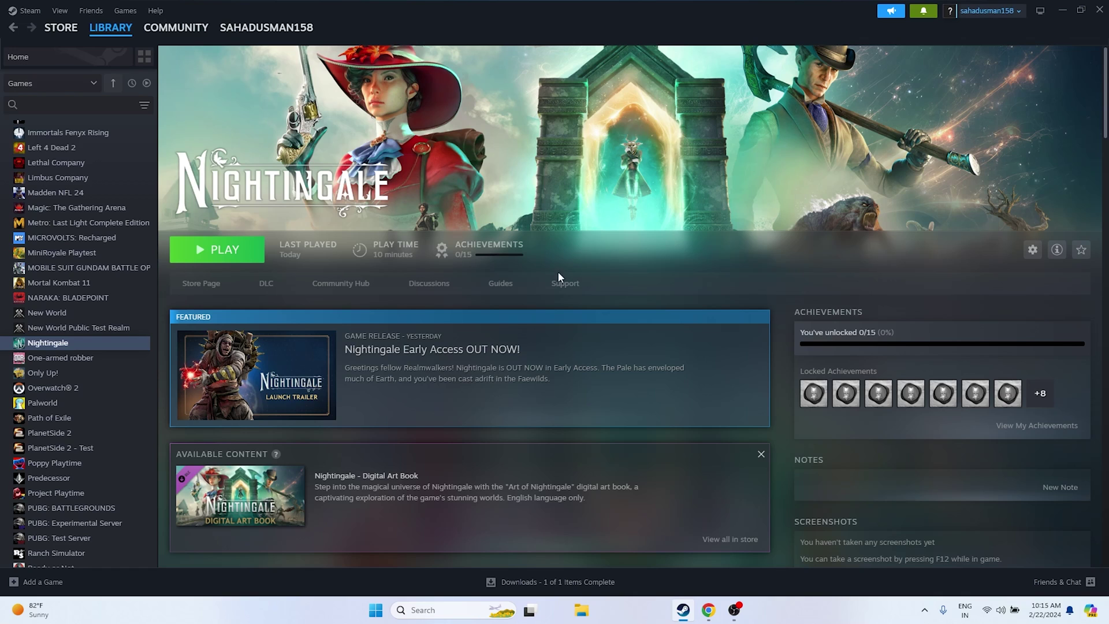
click(709, 610)
click(589, 149)
click(524, 7)
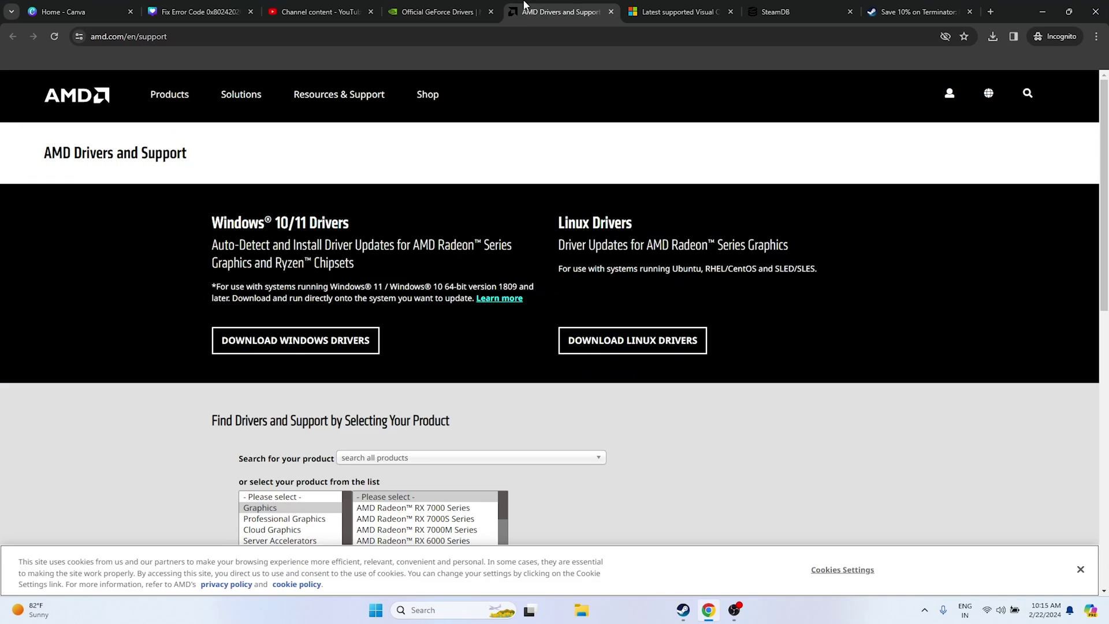
- On NVIDIA's GeForce Drivers page, search for GeForce RTX 40 Series drivers for the NVIDIA GeForce RTX 4090 D on Windows 11 in English (US)
click(456, 11)
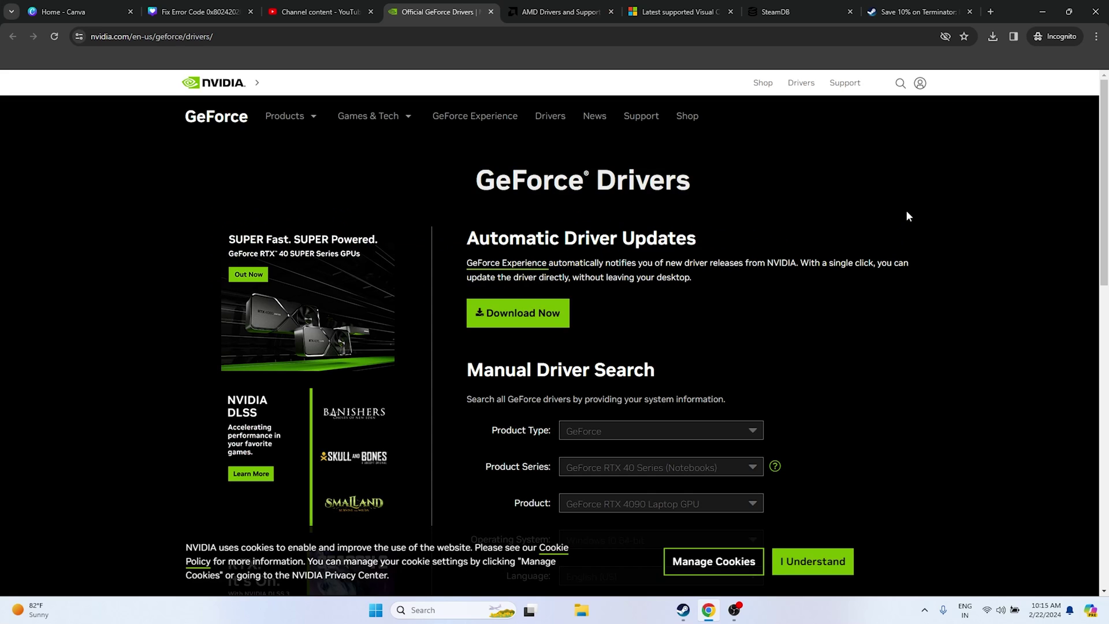
scroll(910, 207, down, 4)
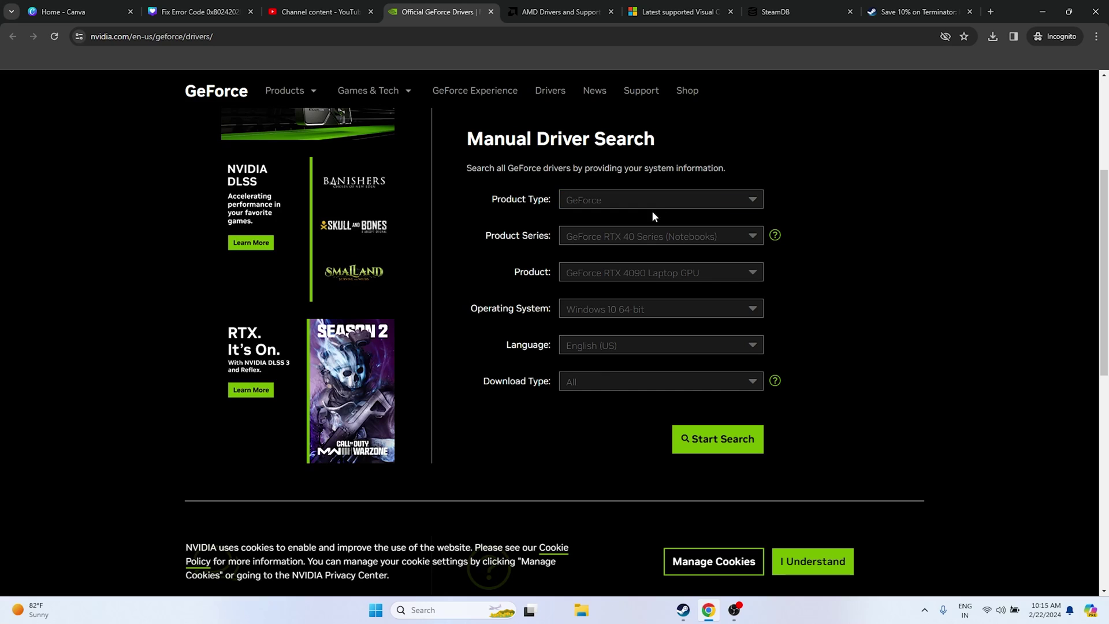
click(601, 205)
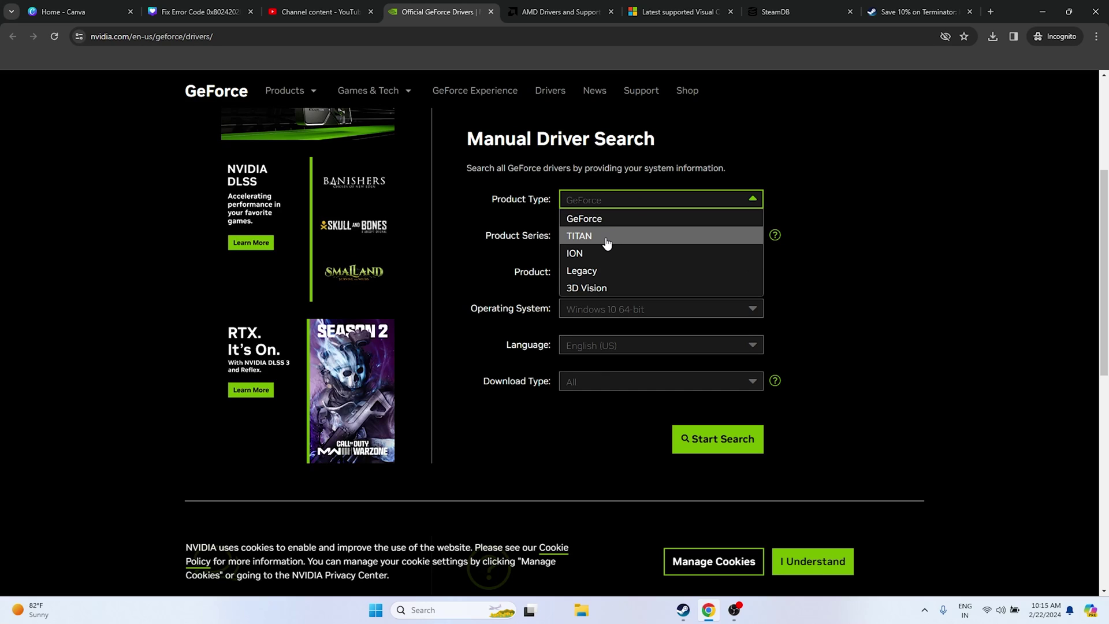
click(602, 222)
click(599, 236)
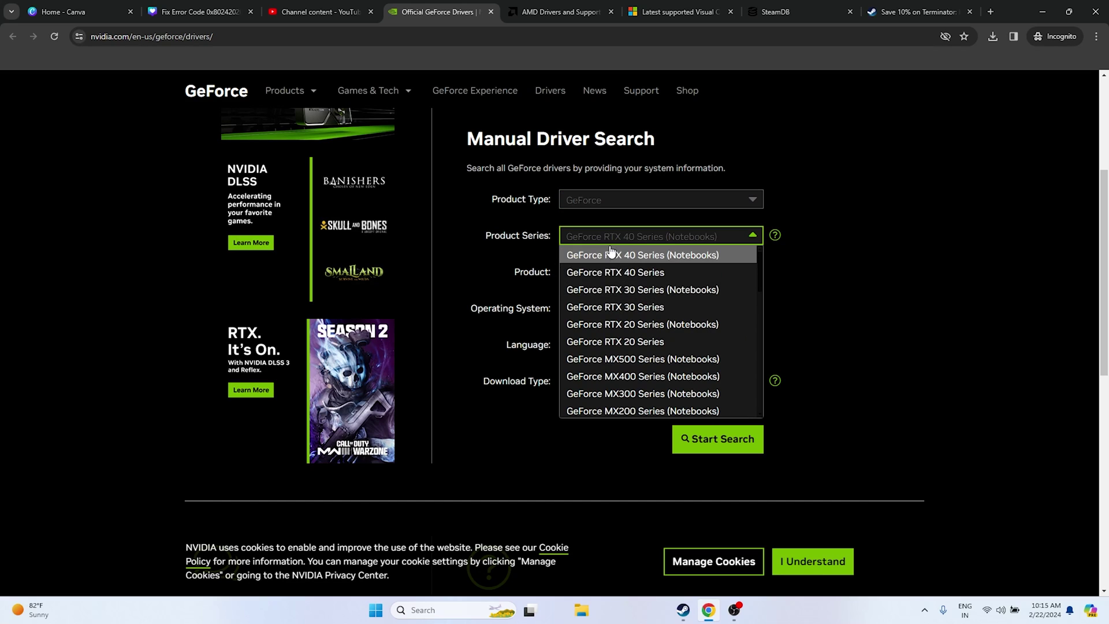
click(609, 255)
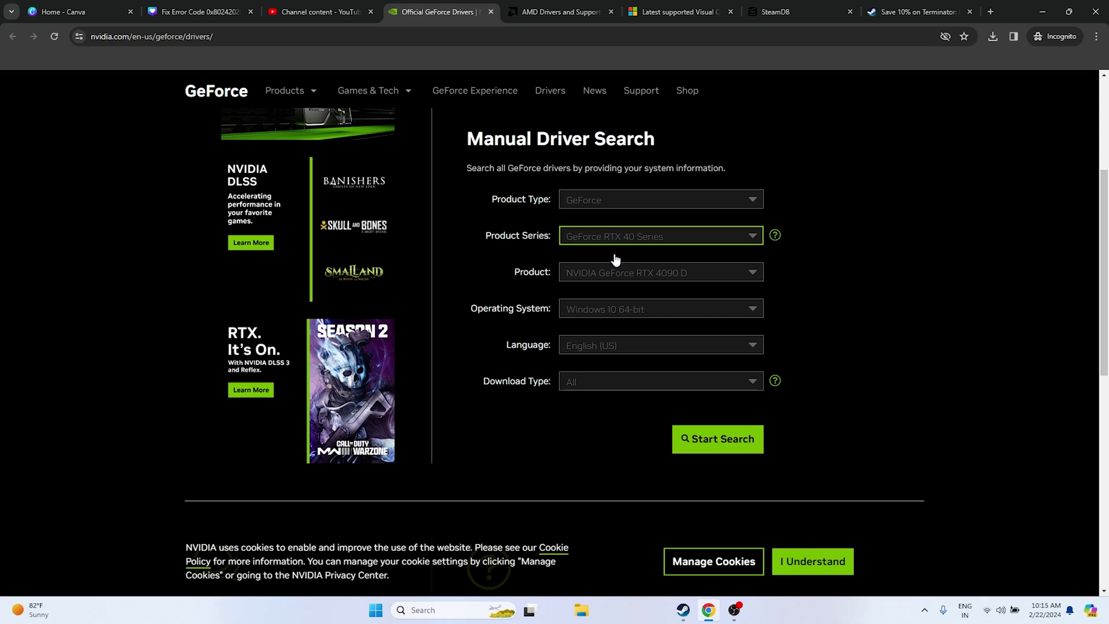
click(612, 272)
click(655, 285)
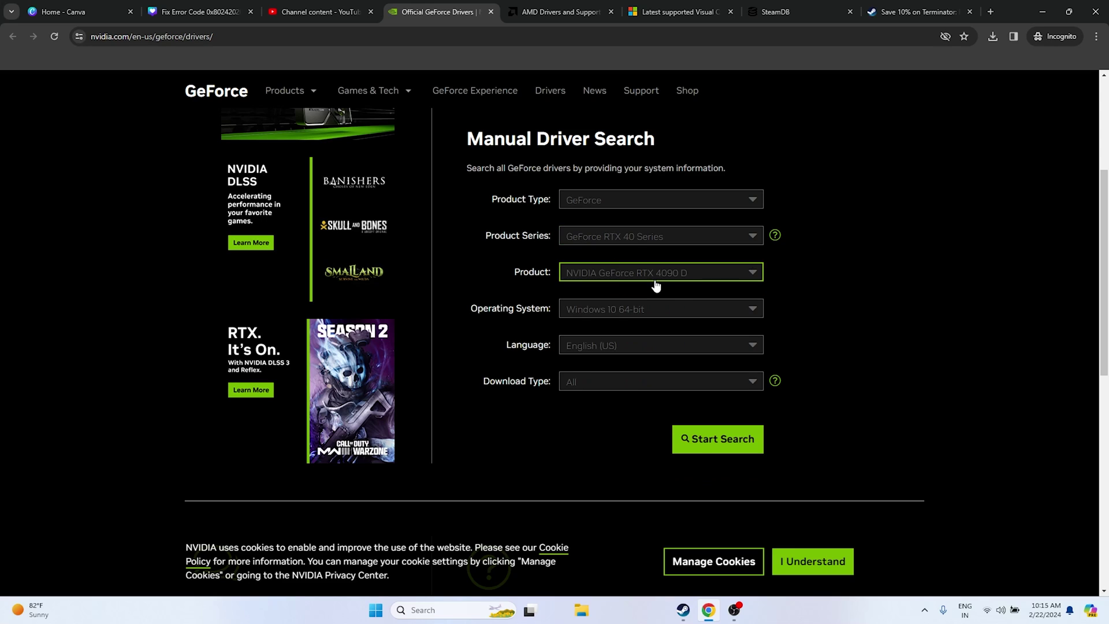
click(659, 308)
click(632, 342)
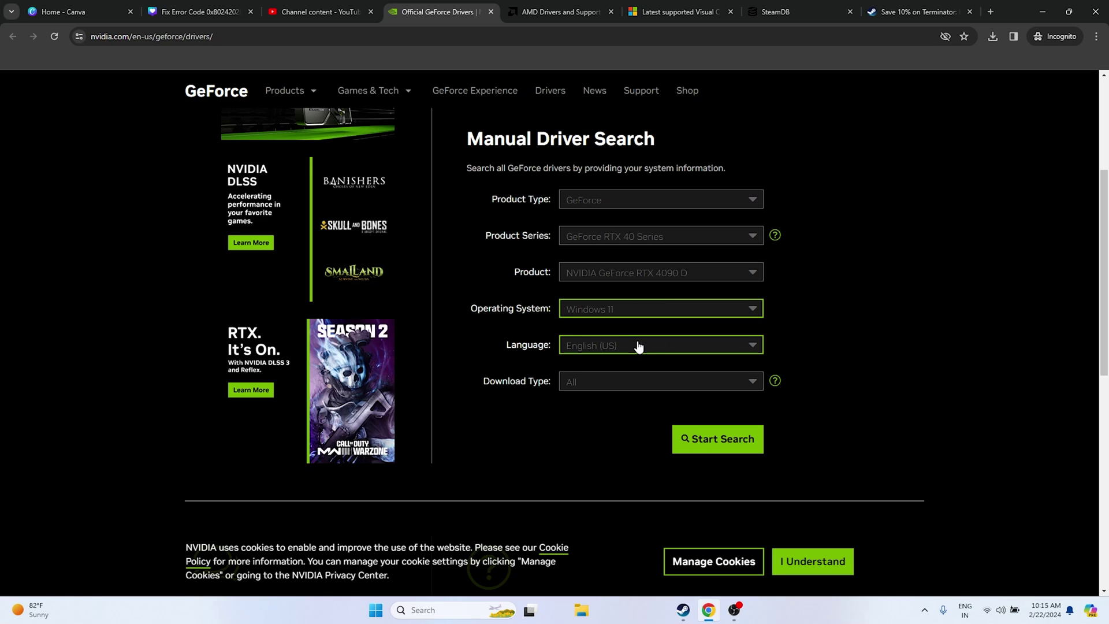
click(716, 439)
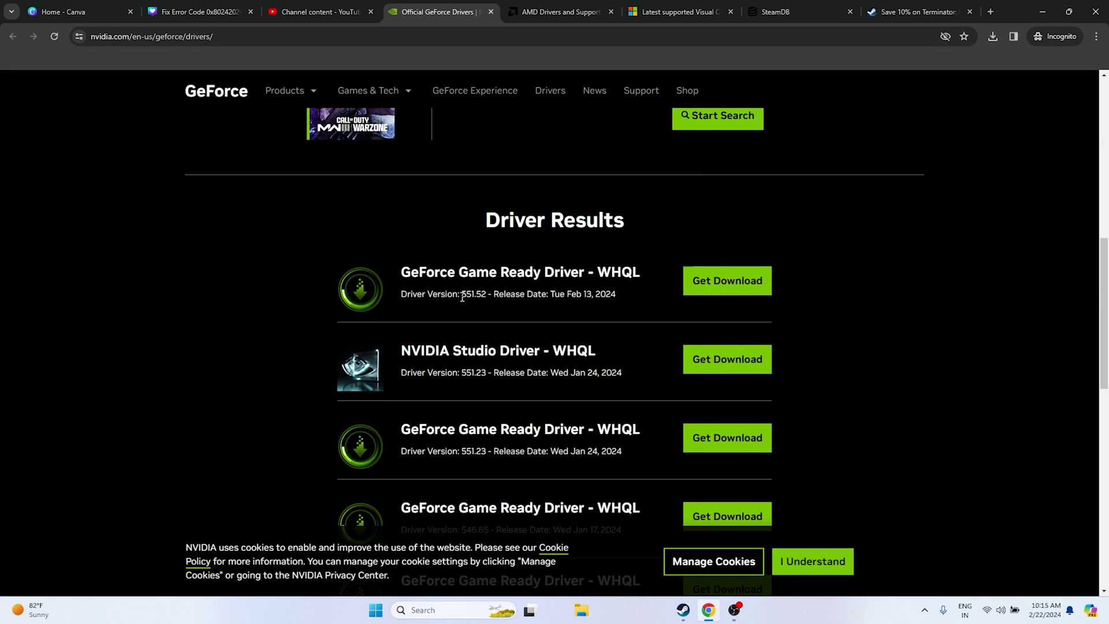
- Download GeForce Game Ready Driver 551.52 into the Downloads folder and check the download's progress
drag(463, 293, 485, 292)
drag(585, 294, 616, 297)
click(730, 281)
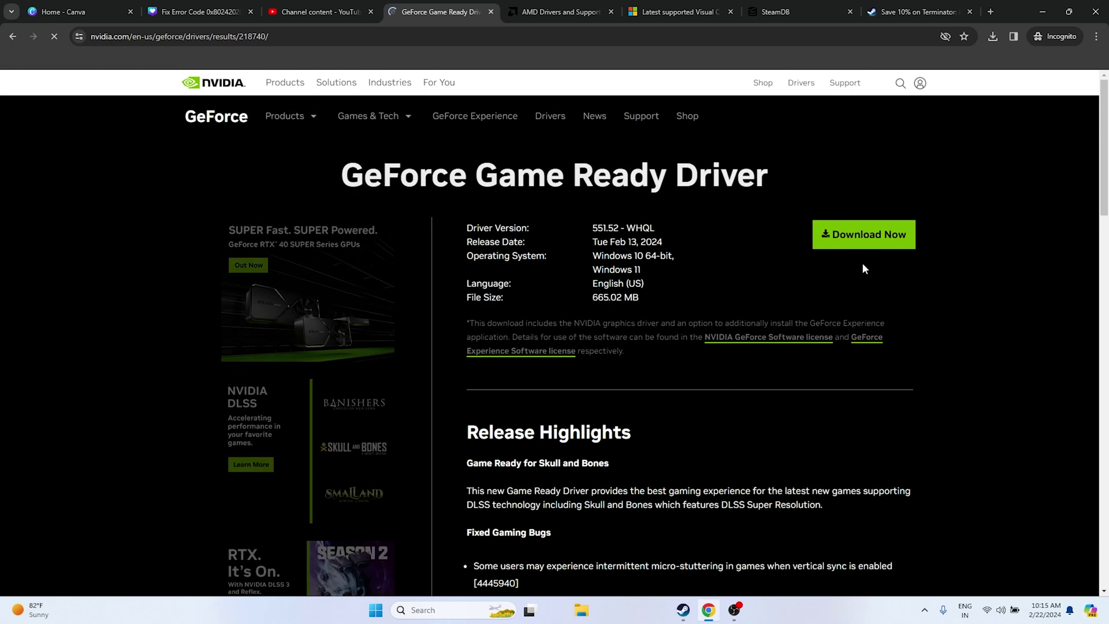
click(870, 238)
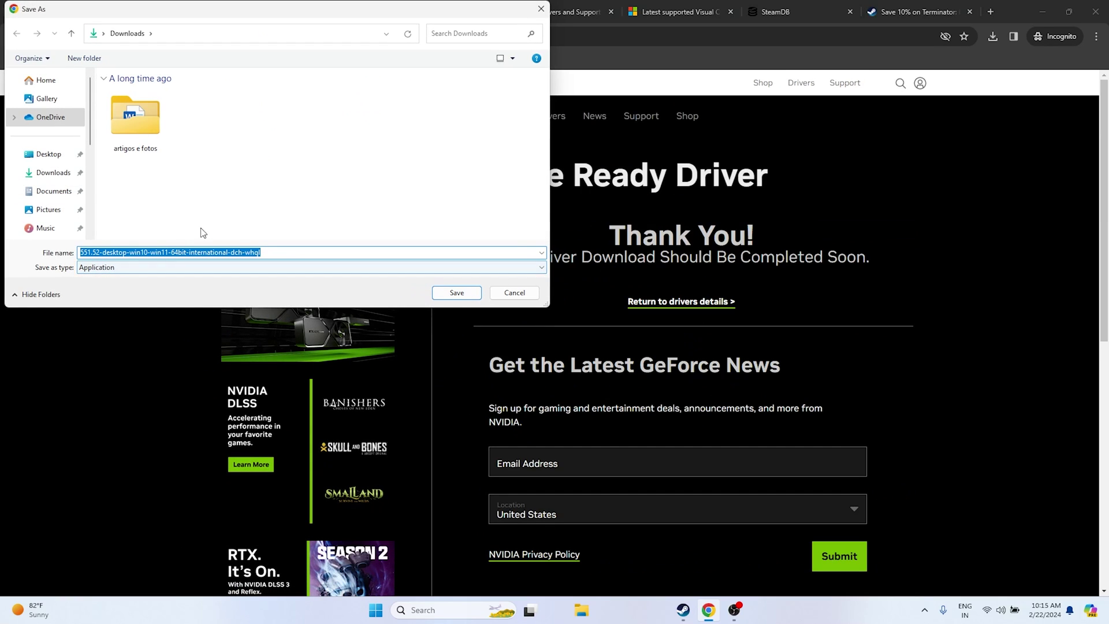
click(459, 293)
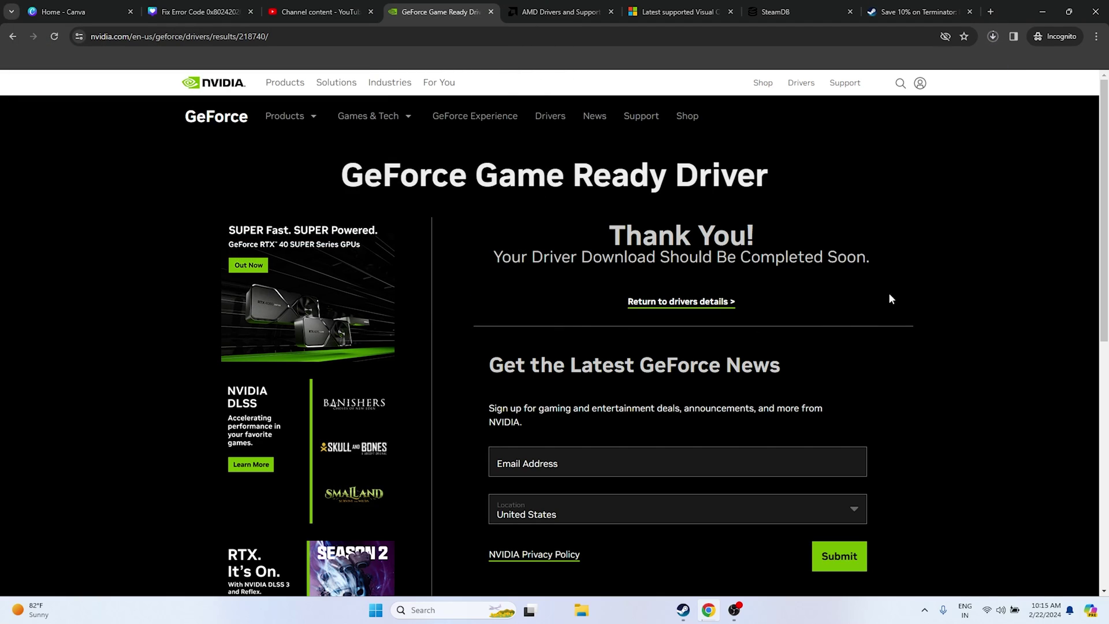
click(992, 37)
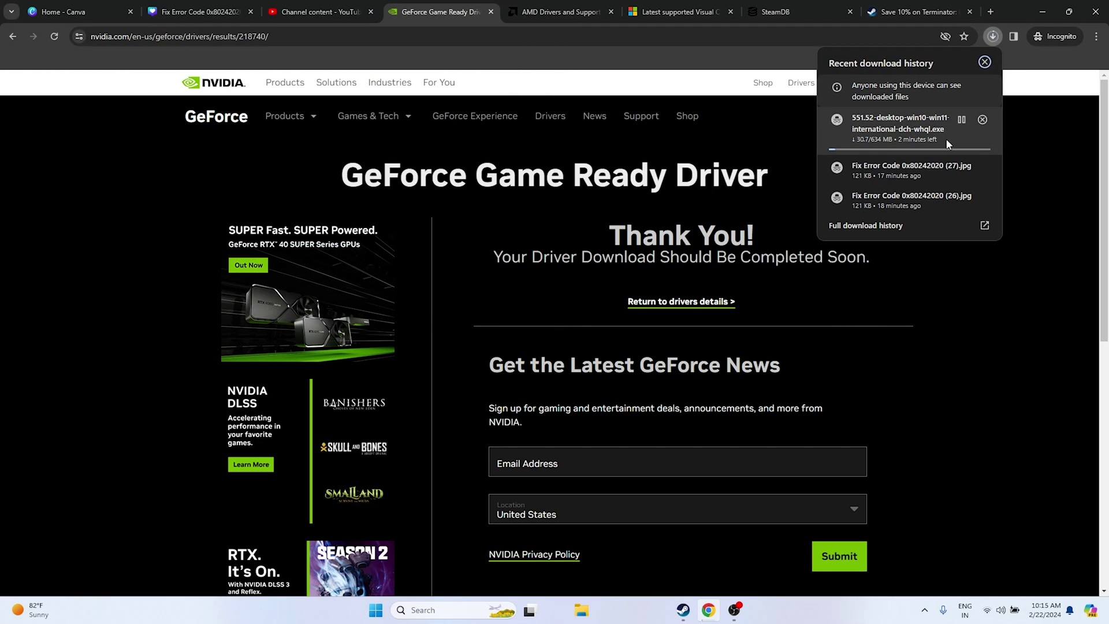
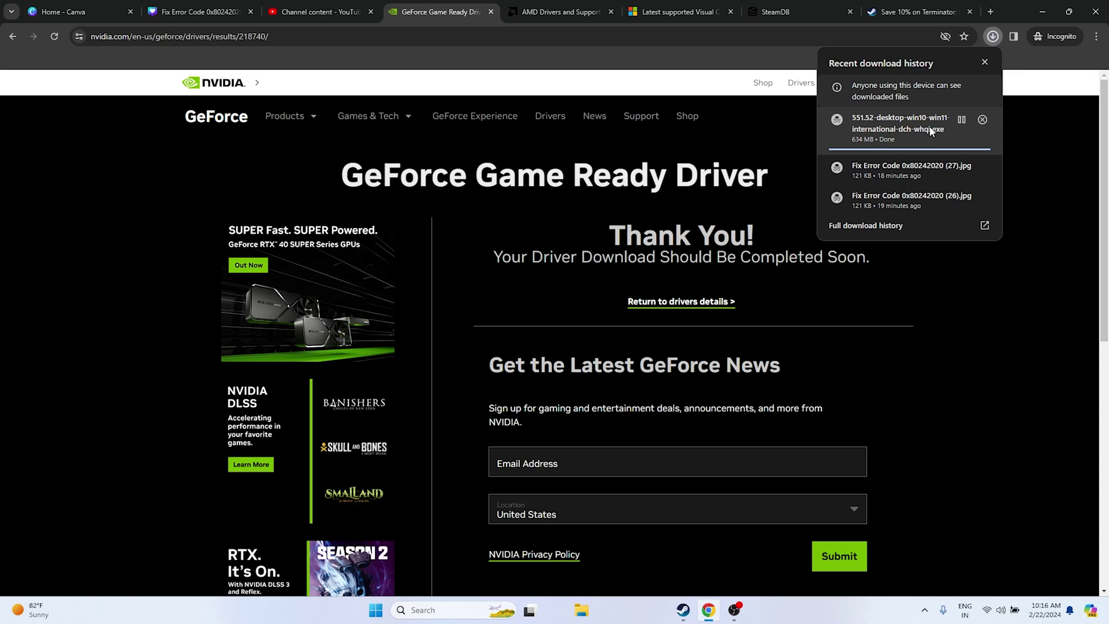
click(974, 323)
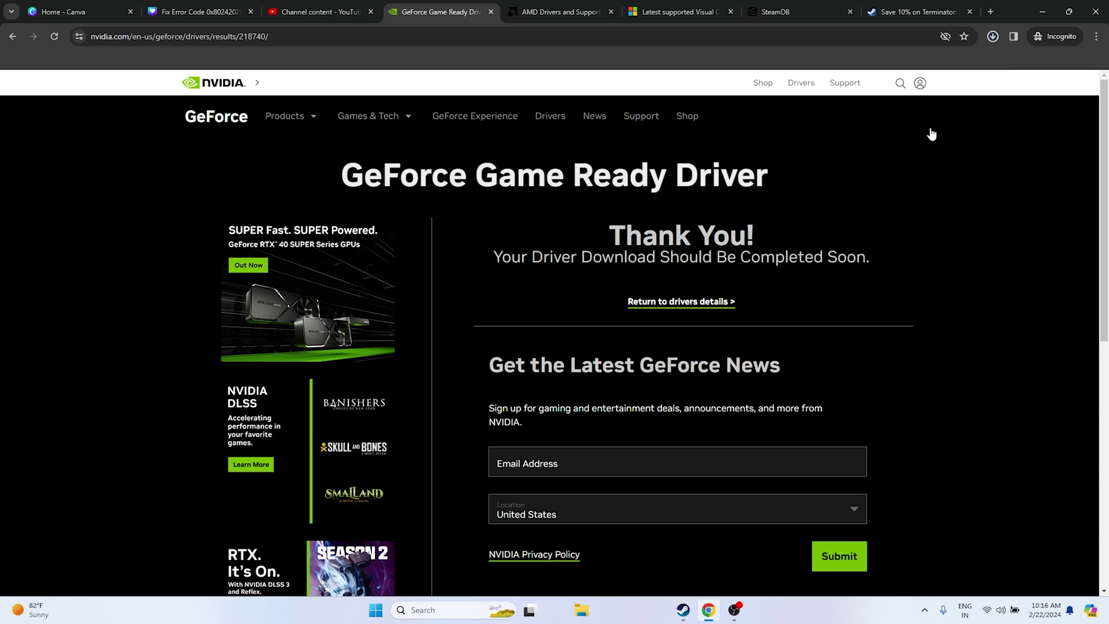
- Run the downloaded NVIDIA 551.52 driver package from Downloads using the default extraction path, minimize its installer and close File Explorer
click(1043, 12)
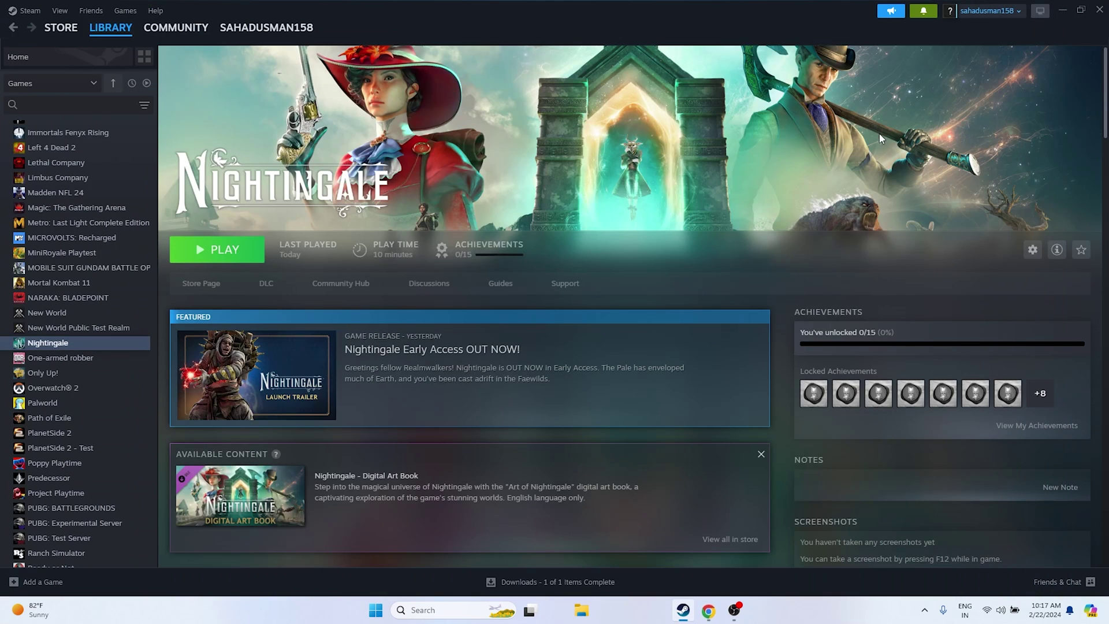
click(1062, 12)
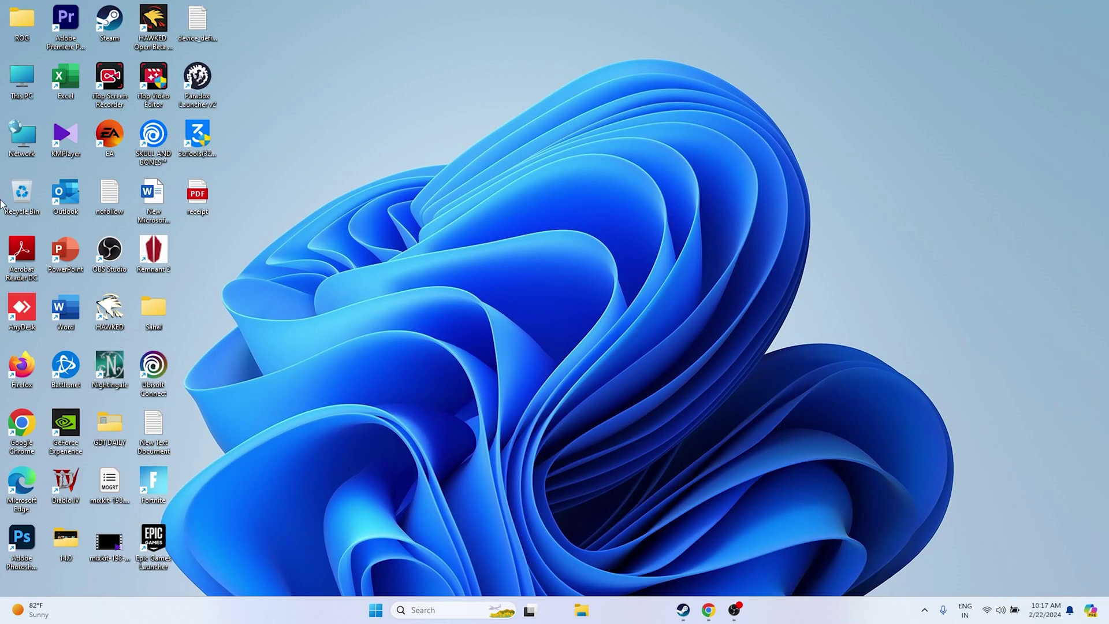
double_click(25, 72)
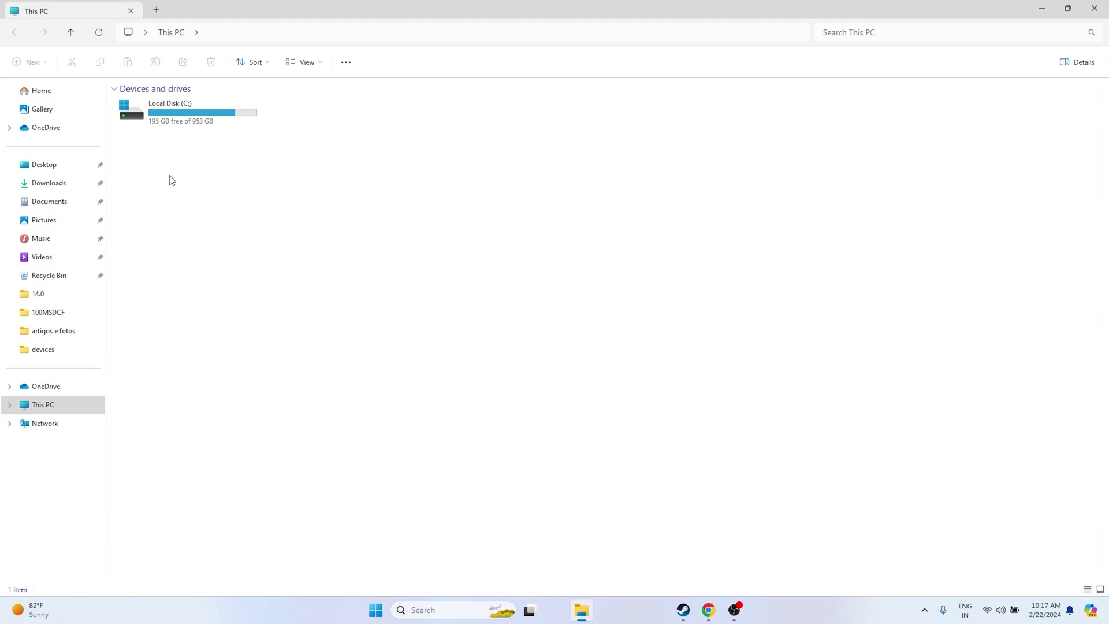
click(57, 182)
double_click(188, 230)
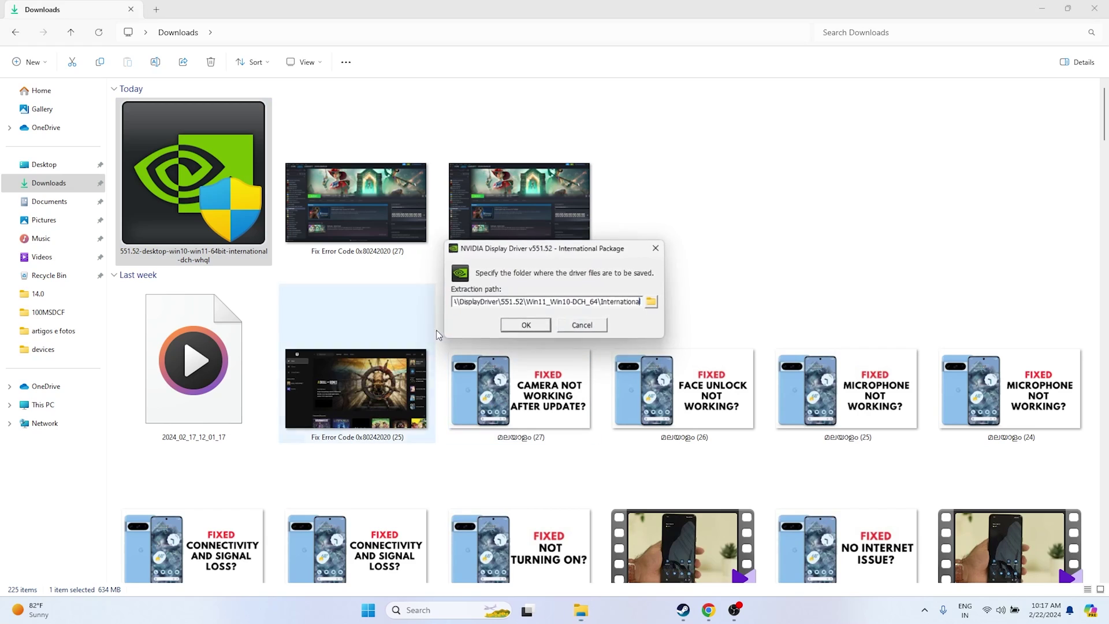
click(508, 325)
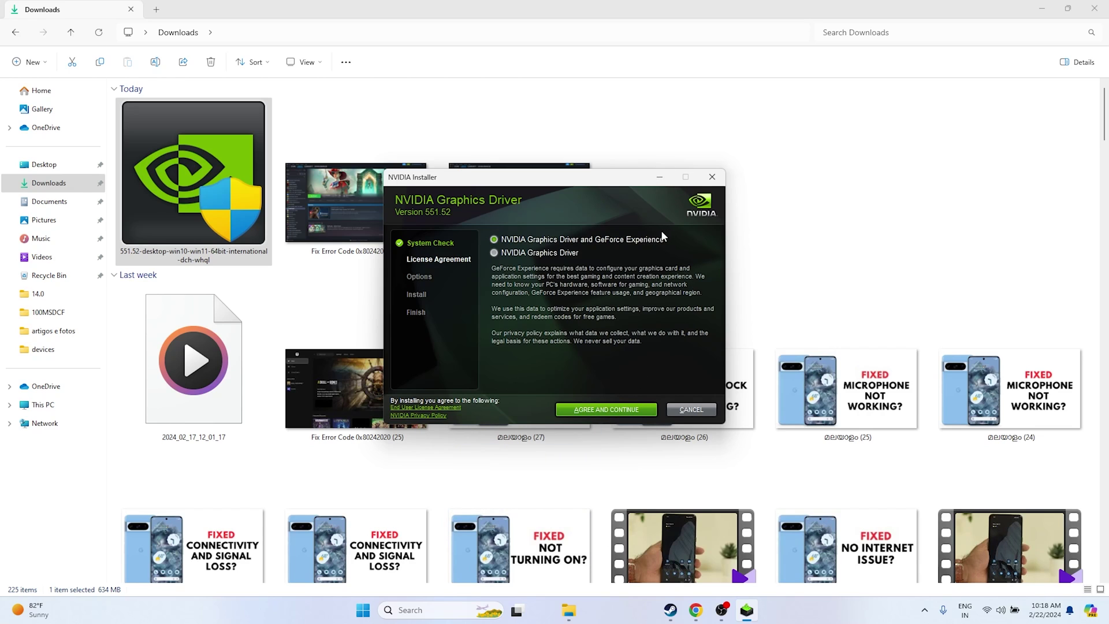
click(659, 176)
click(1102, 6)
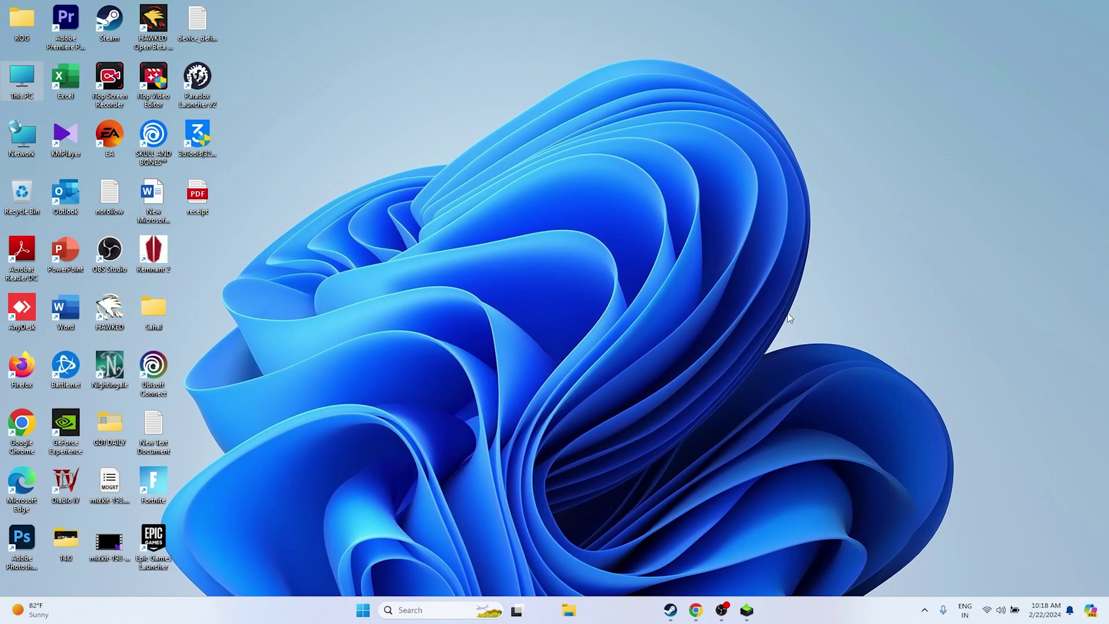
- Switch to Chrome and look up the AMD Radeon RX 7600S under Graphics, RX 7000S Series, on the AMD support page
click(695, 610)
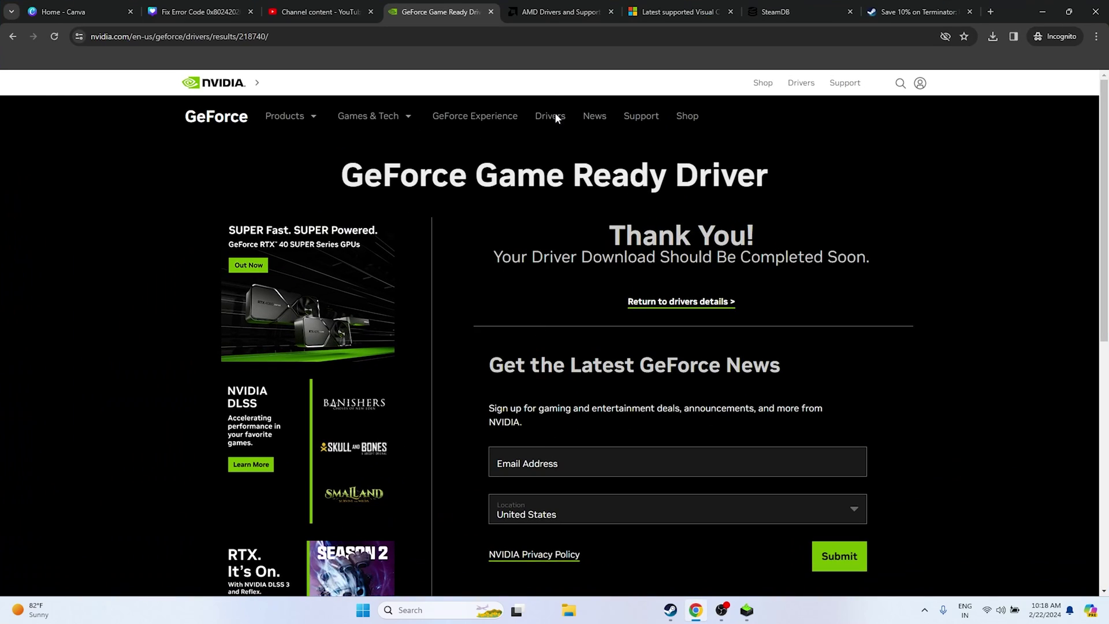
click(554, 11)
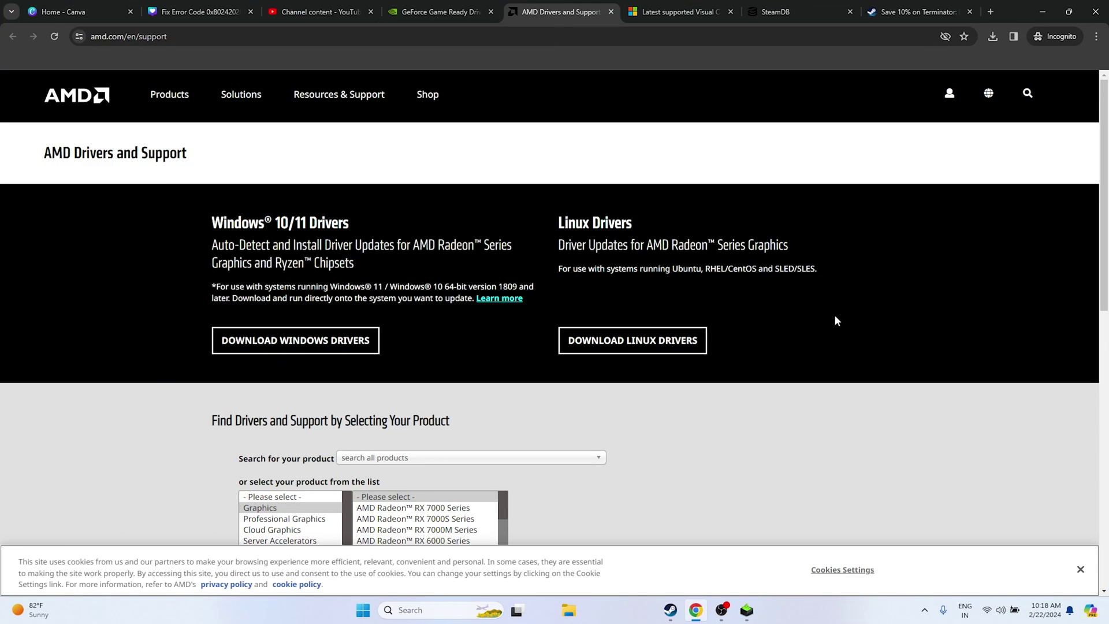
scroll(834, 312, down, 3)
click(261, 339)
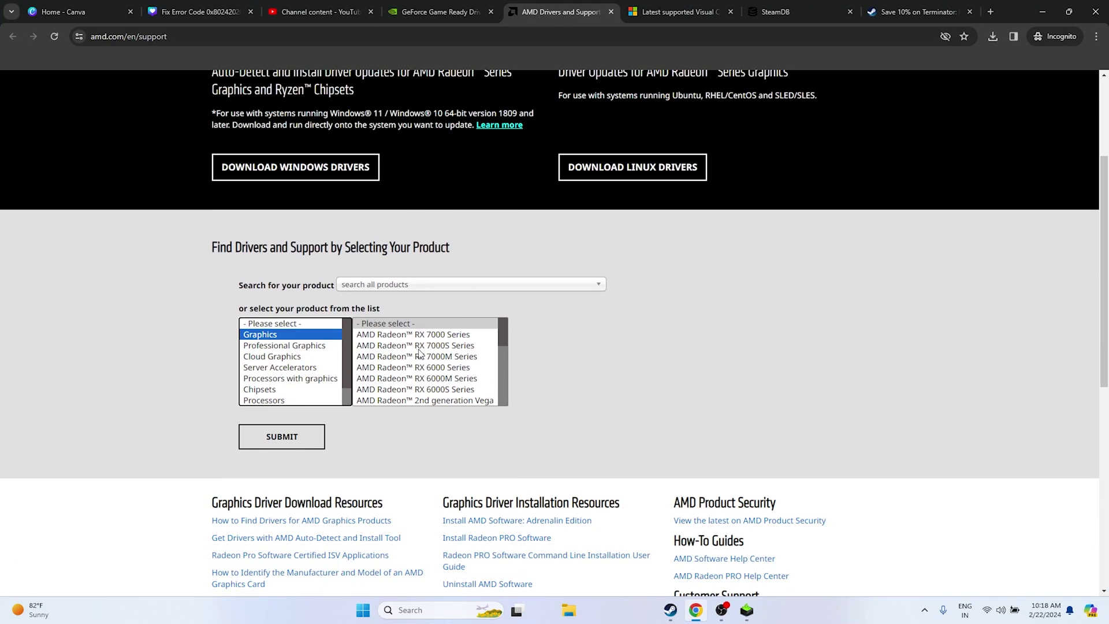
click(420, 347)
click(568, 338)
click(676, 349)
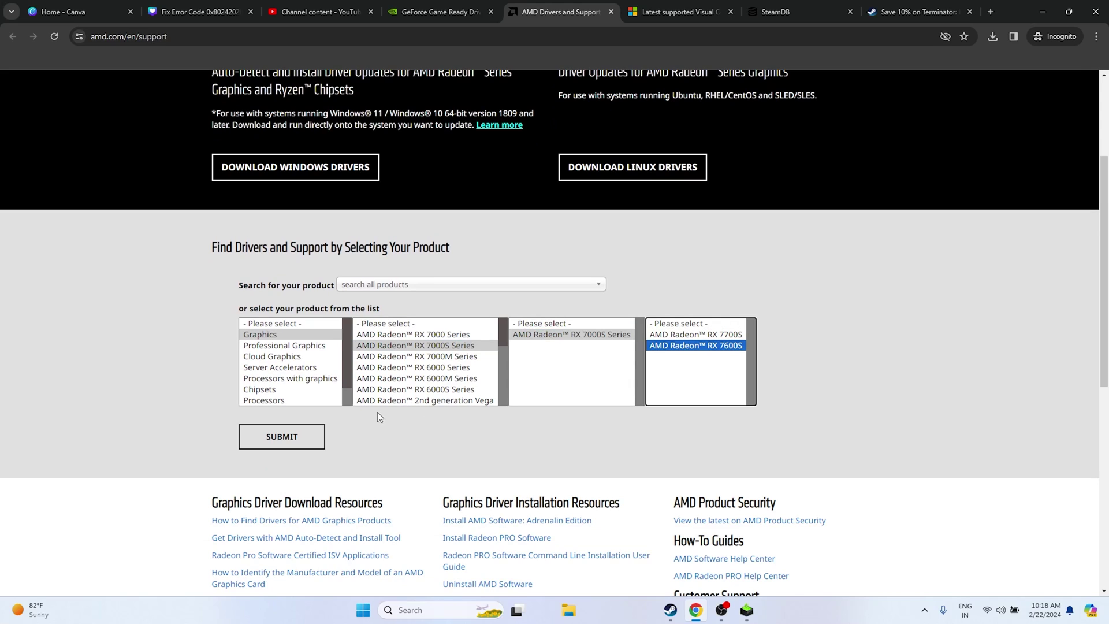
click(316, 433)
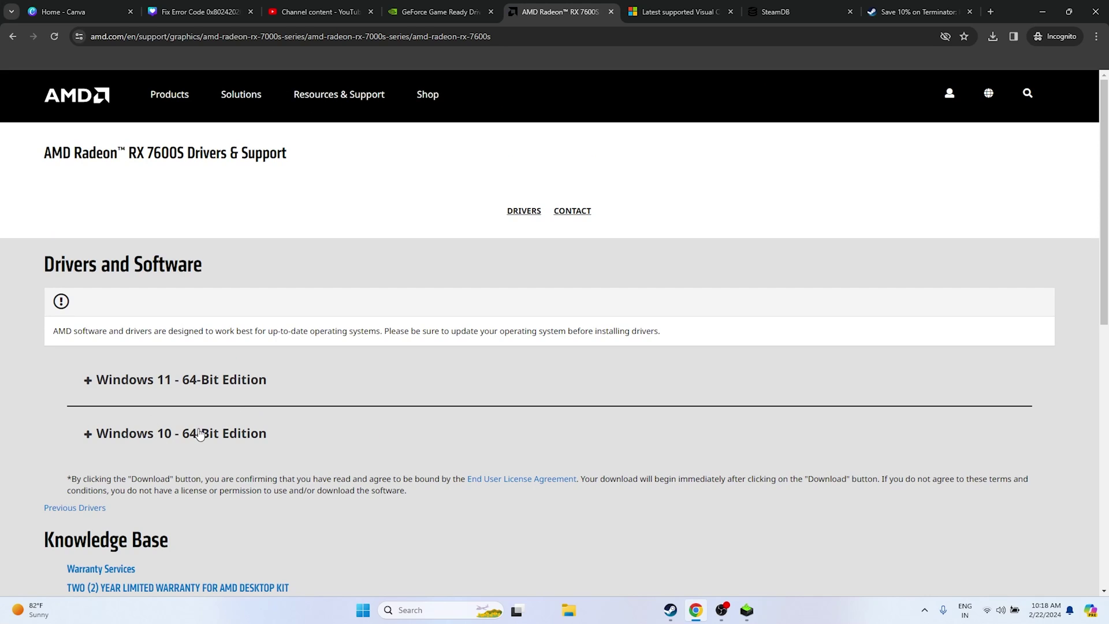
- Expand the Windows 11 64-Bit Edition drivers and examine the Auto-Detect and Install download
click(250, 392)
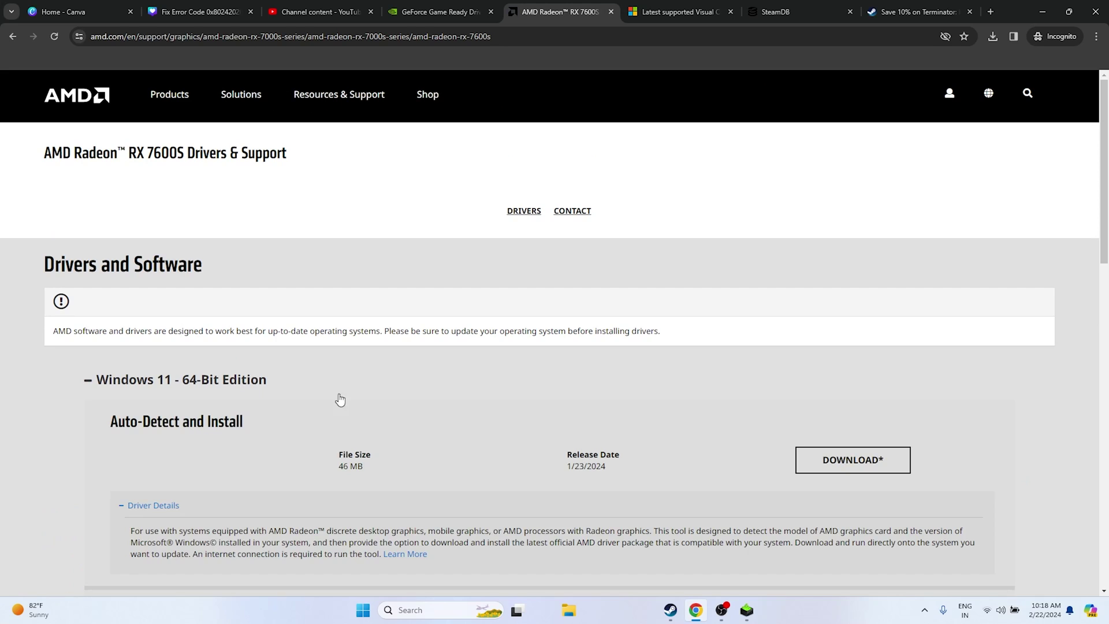
scroll(970, 389, down, 1)
drag(343, 412, 358, 411)
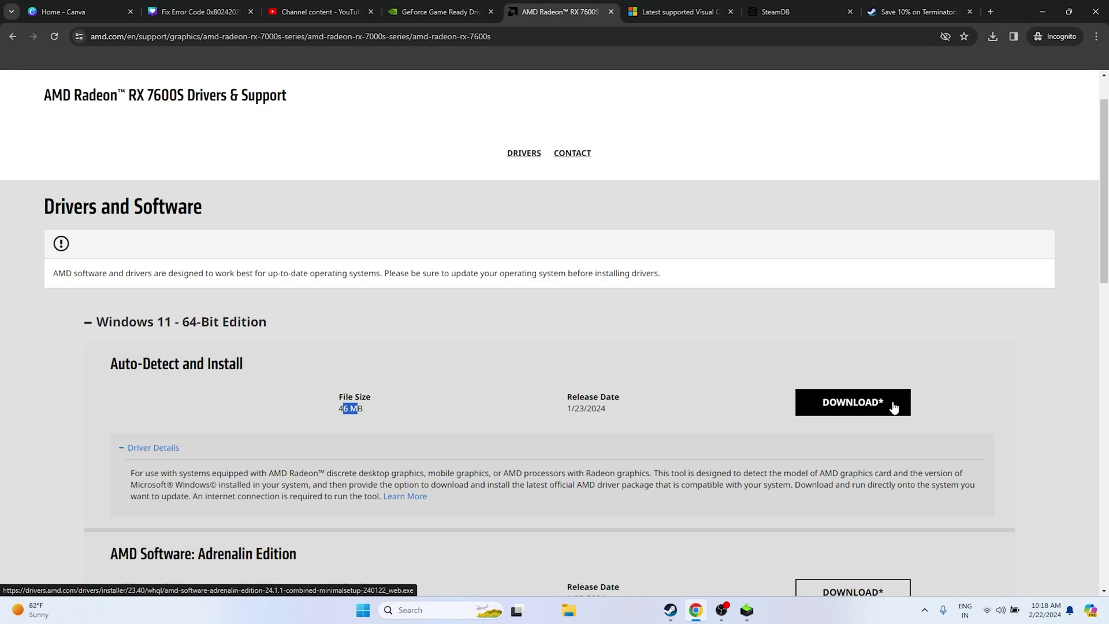
- Examine the X64 and X86 download links on Microsoft's Visual C++ Redistributable latest supported downloads page
click(676, 12)
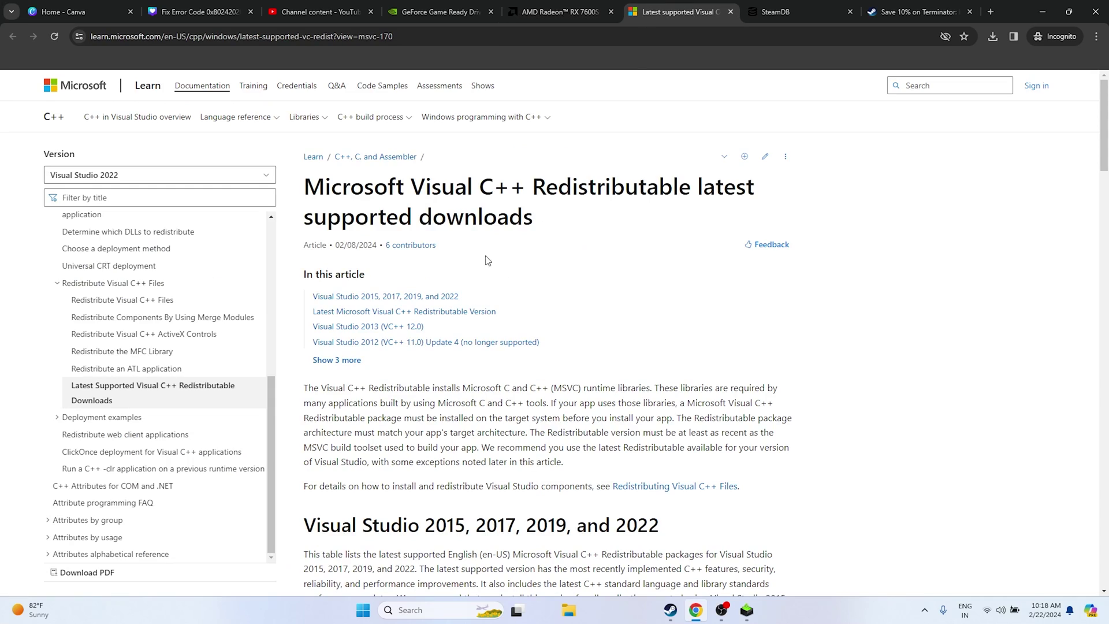
drag(545, 224, 304, 185)
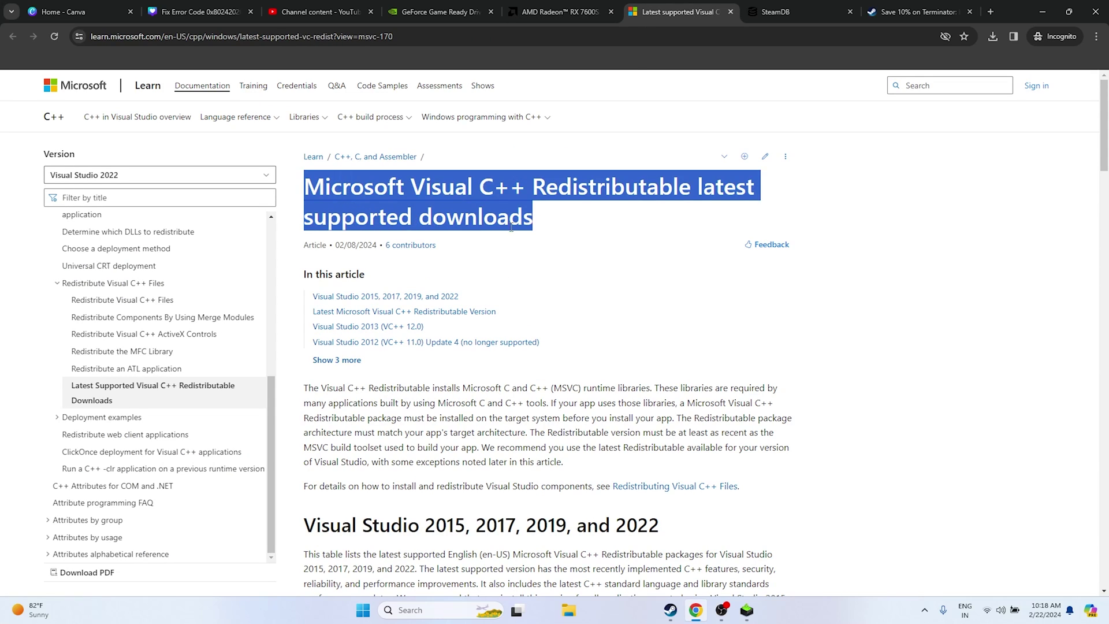
click(568, 230)
scroll(563, 231, down, 8)
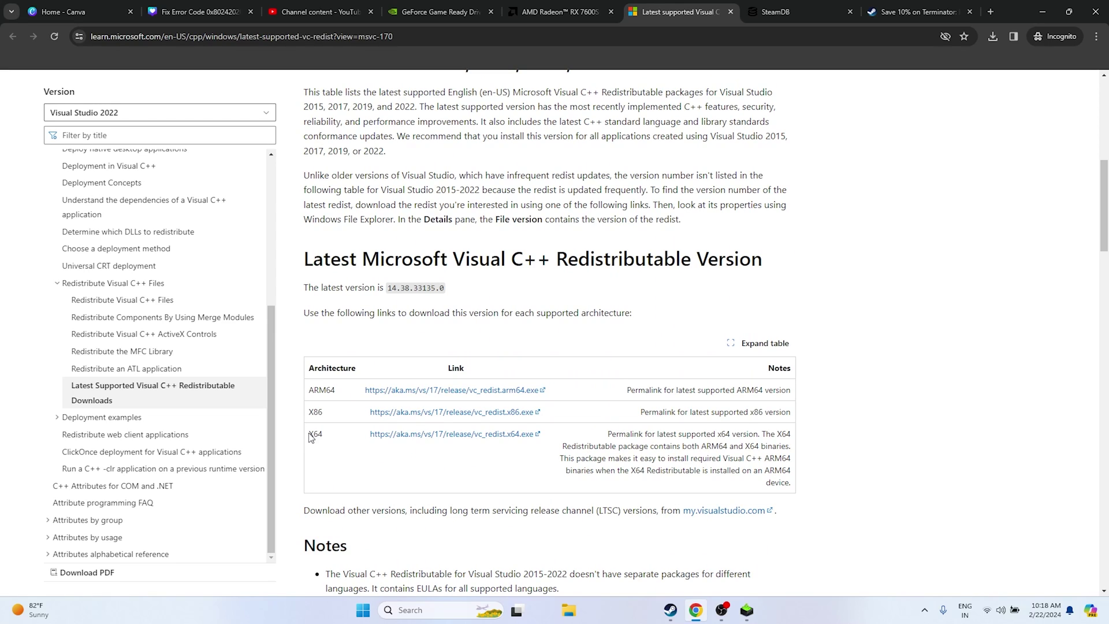
drag(315, 434, 324, 437)
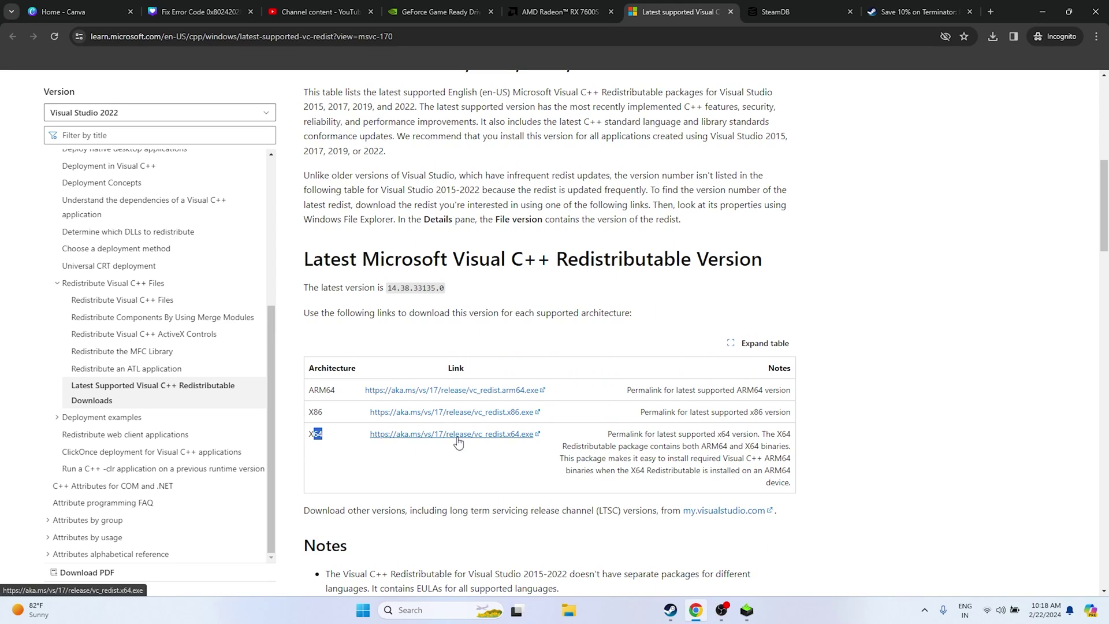
click(348, 465)
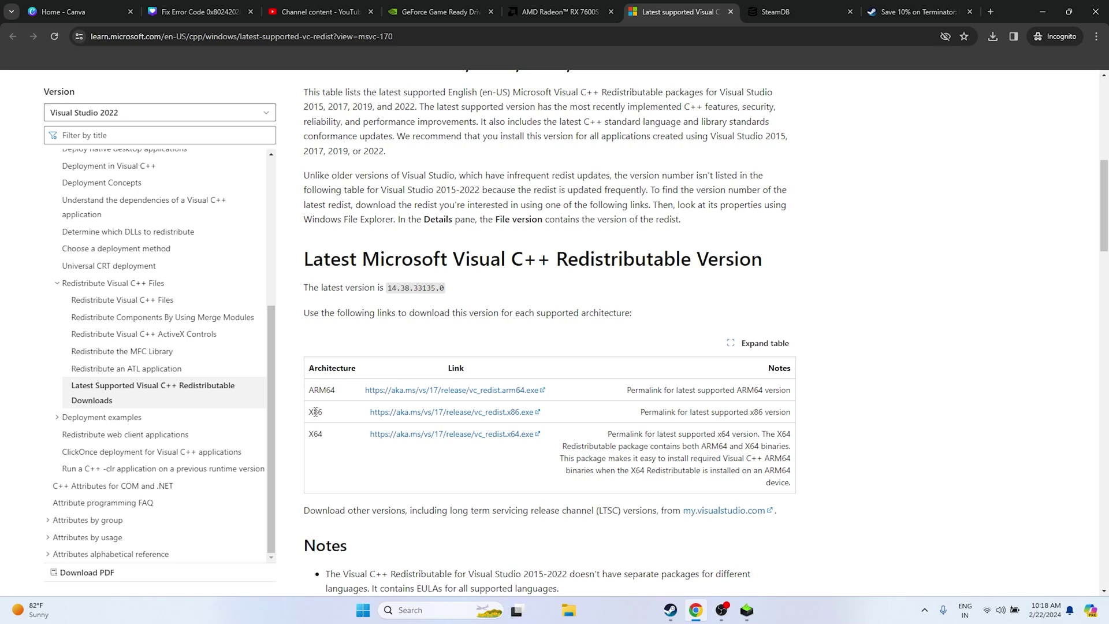
drag(316, 412, 325, 414)
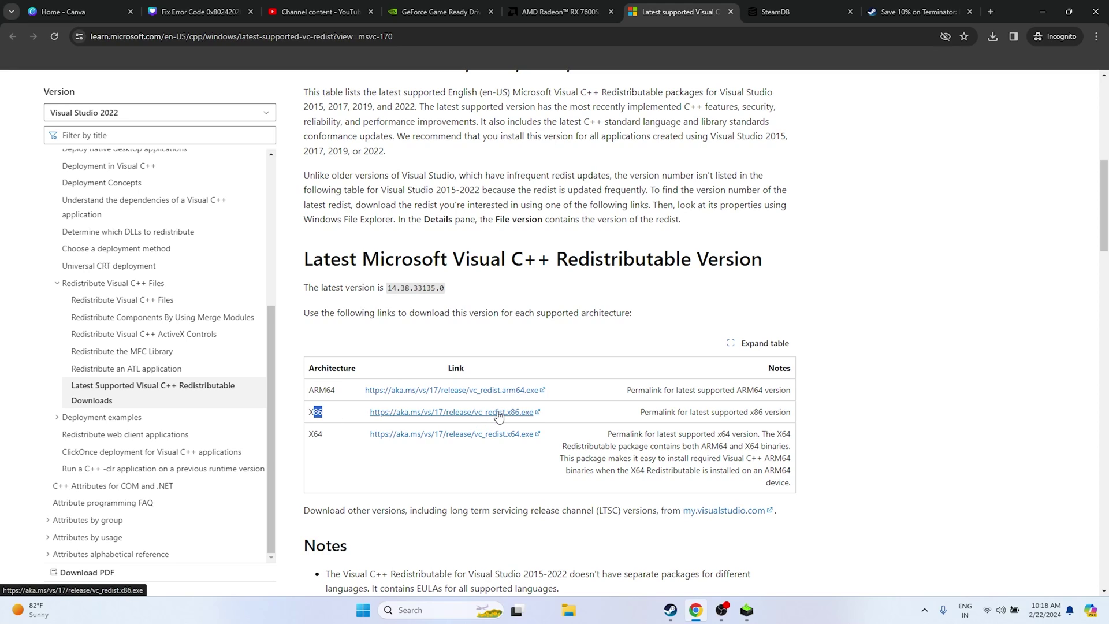
click(991, 420)
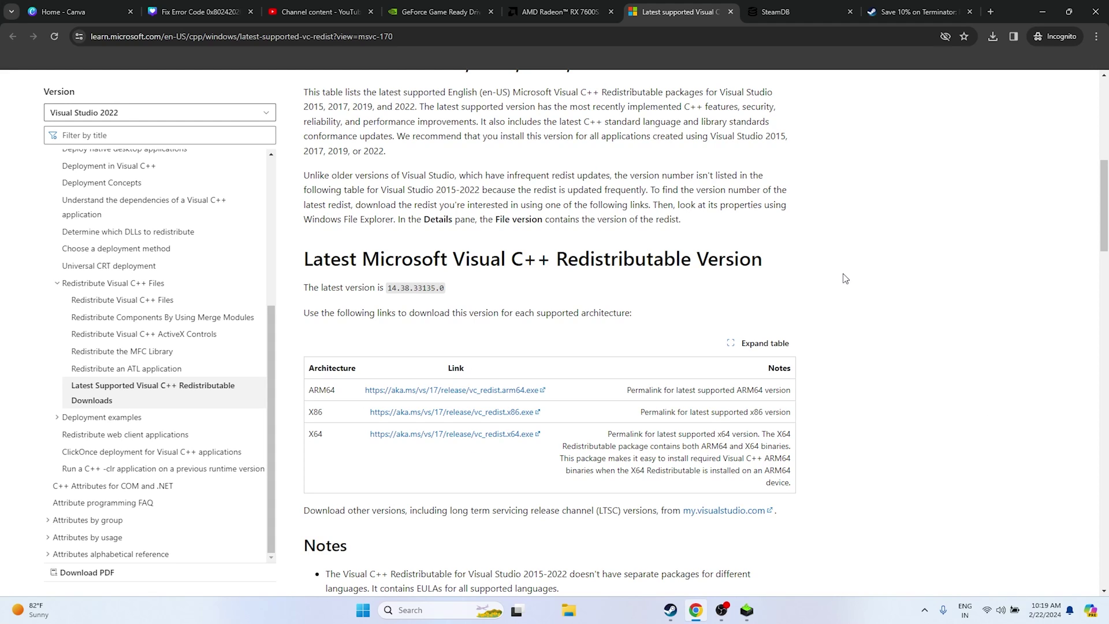
- Minimize Chrome and switch to Steam to show Nightingale's library page
click(1043, 12)
click(671, 610)
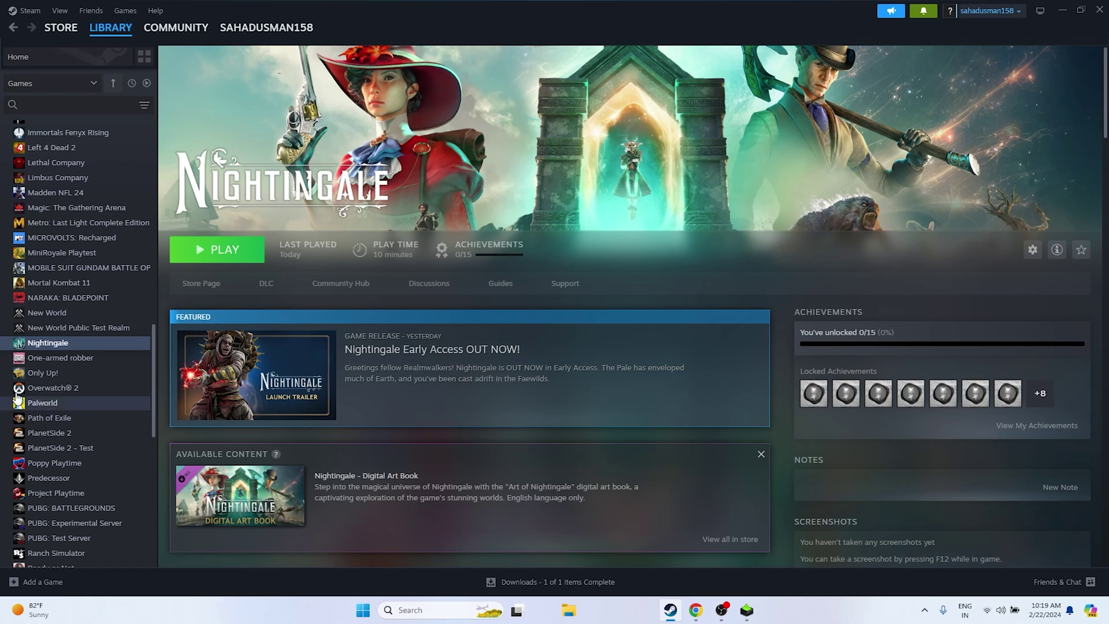
- Verify the integrity of Nightingale's installed game files in its properties, and close the properties once validation finishes
right_click(71, 345)
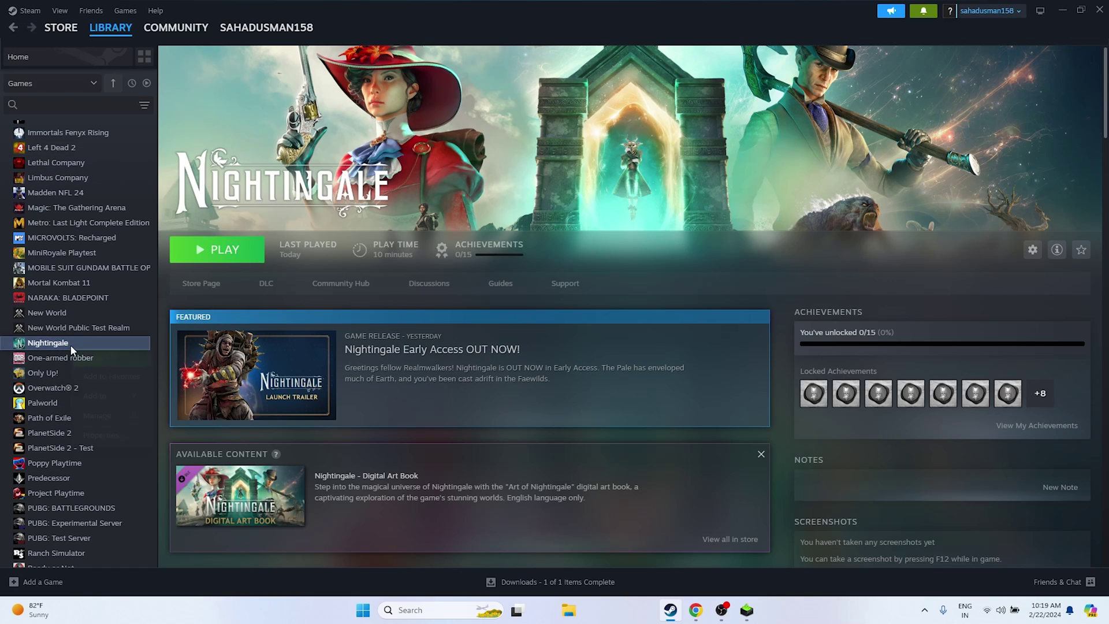
click(100, 435)
click(386, 225)
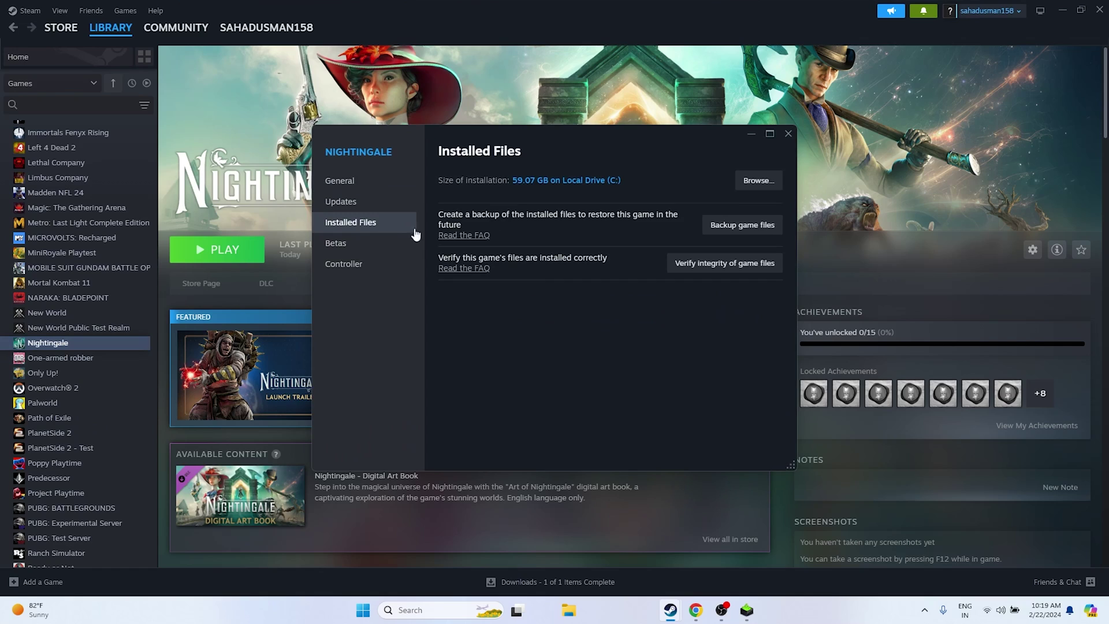
click(724, 264)
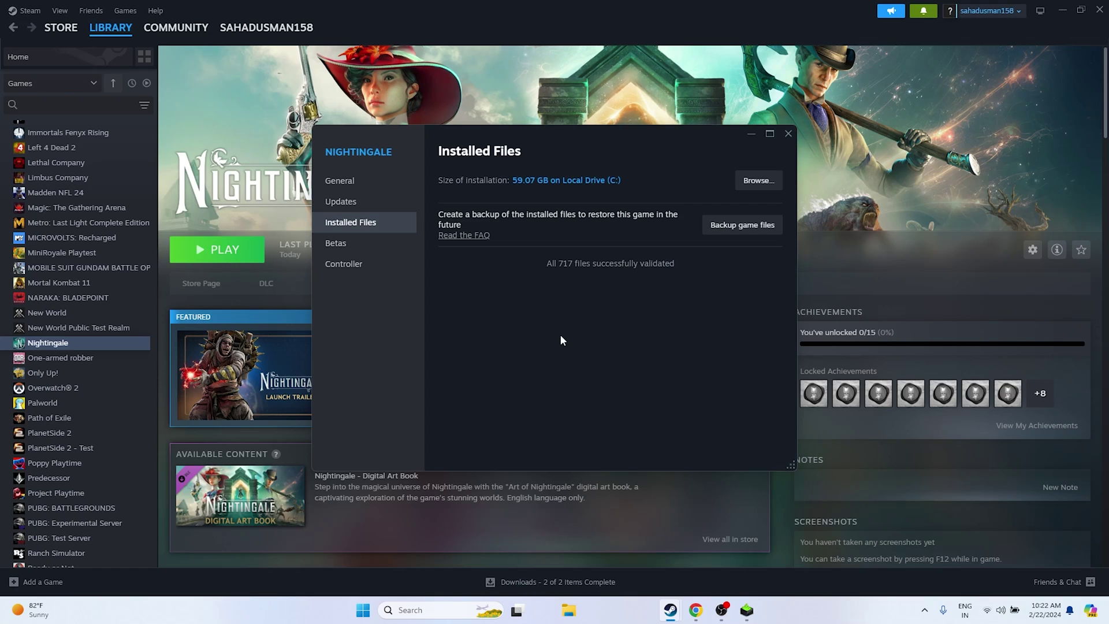
click(787, 135)
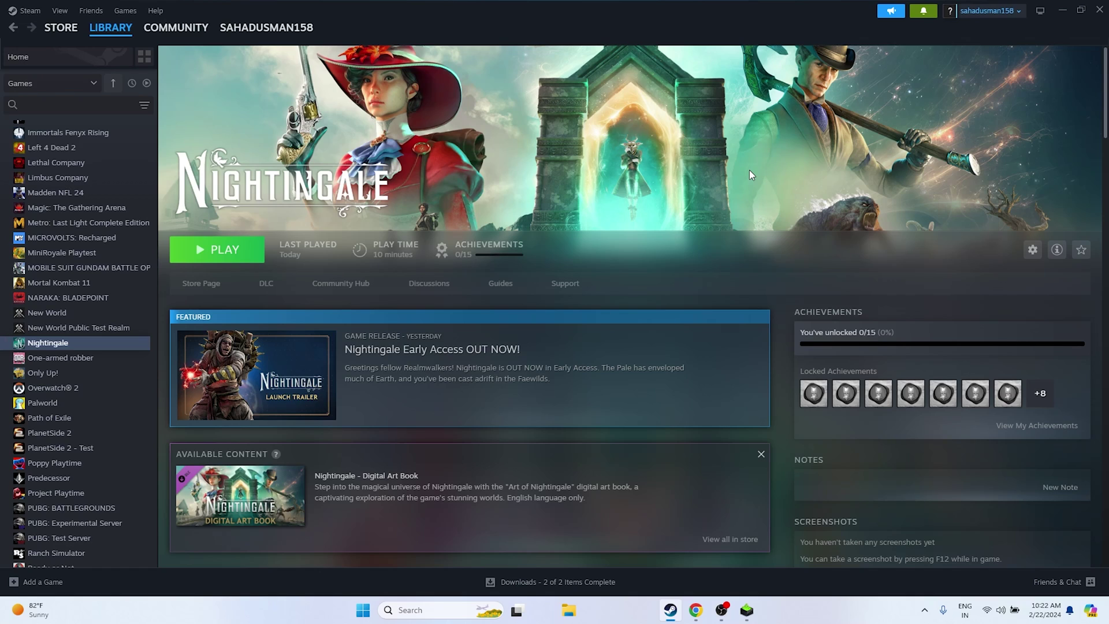
- Examine the management options for Nightingale in the library, including Uninstall, and dismiss them without choosing any
right_click(45, 347)
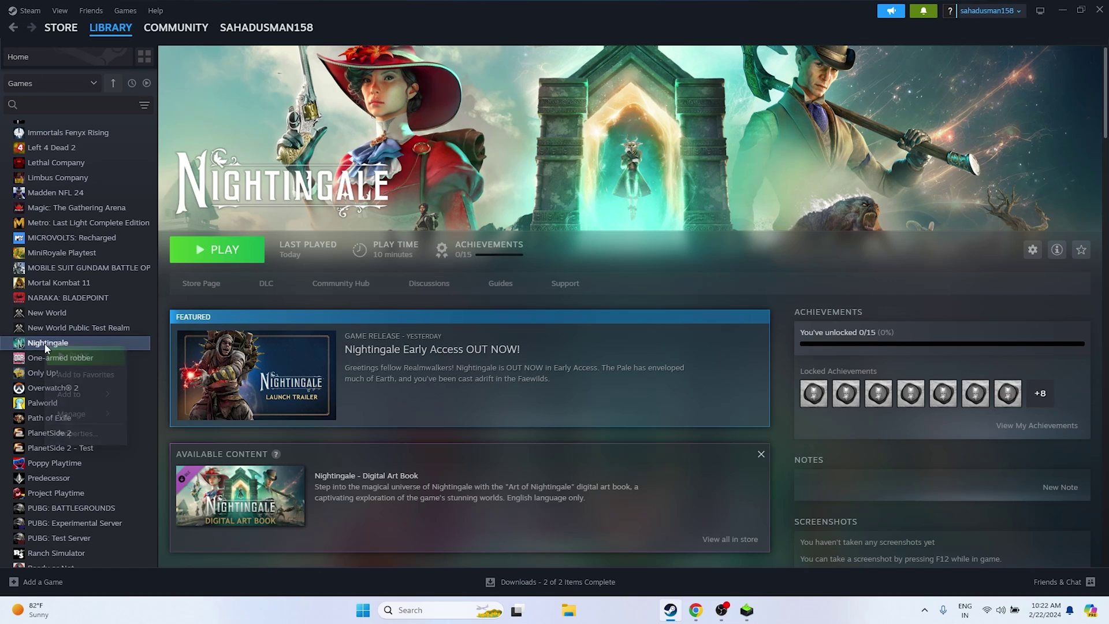
mouse_move(81, 414)
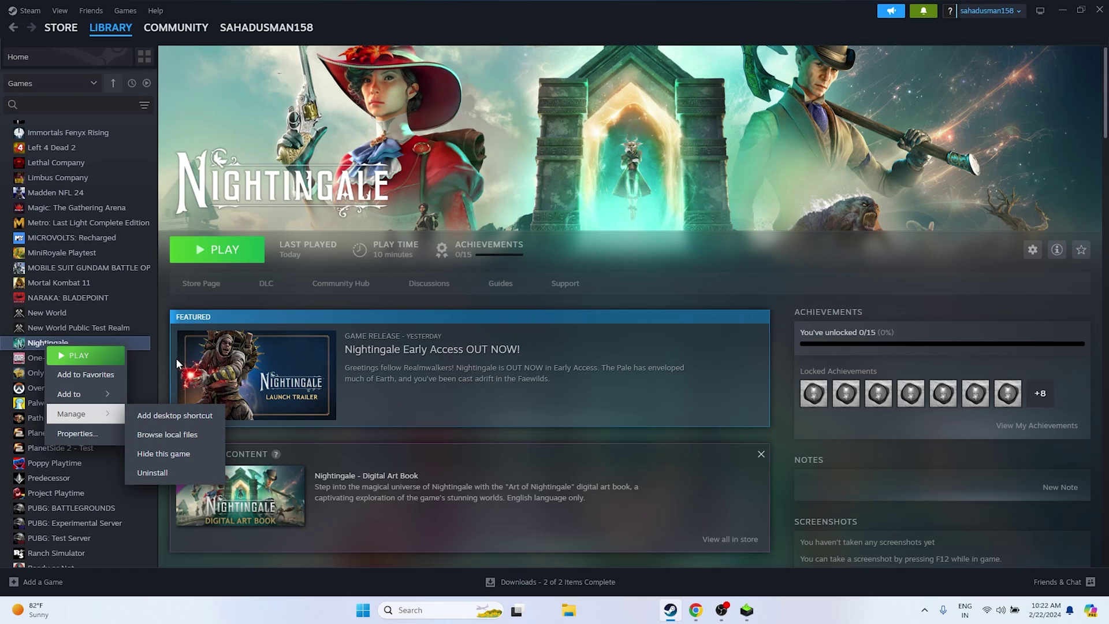
click(309, 224)
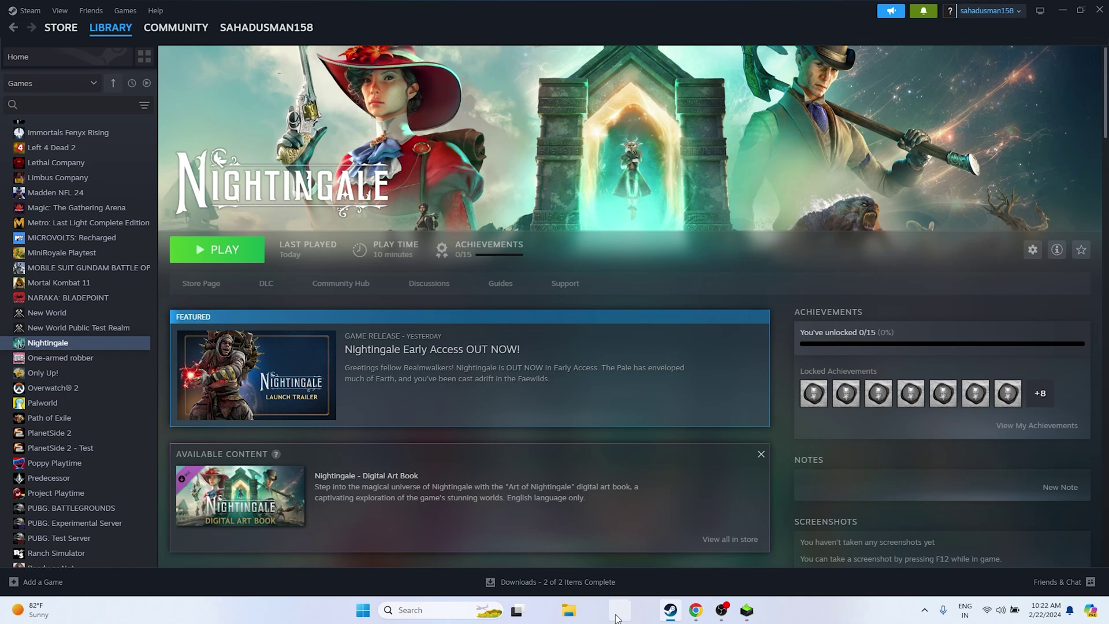
- Switch to File Explorer, view the drives under This PC, and close the window to return to Steam
click(569, 611)
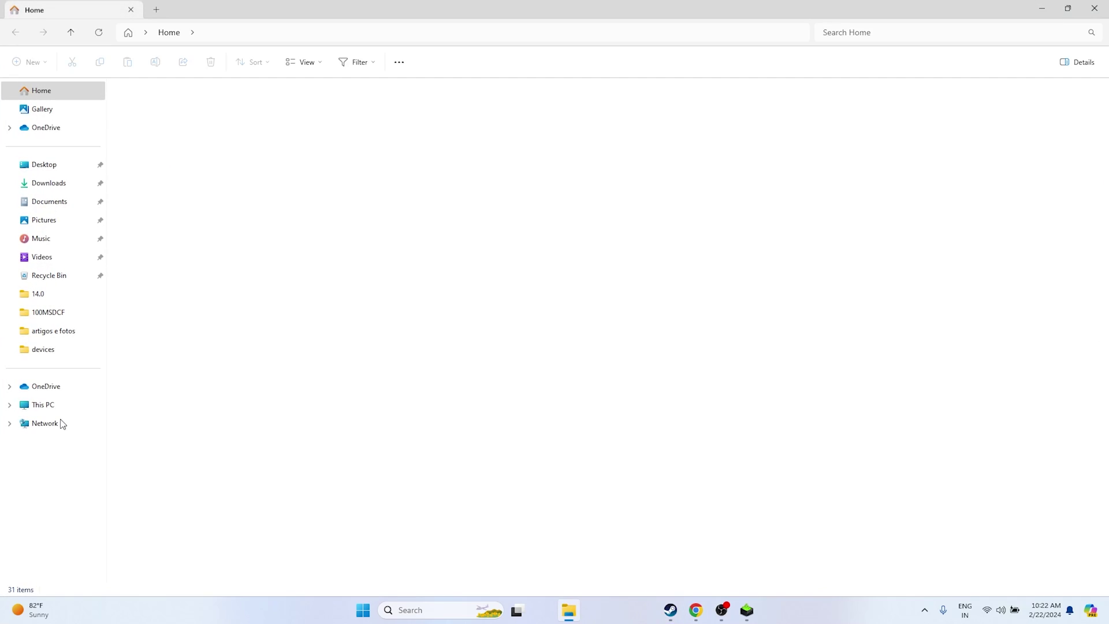
click(60, 413)
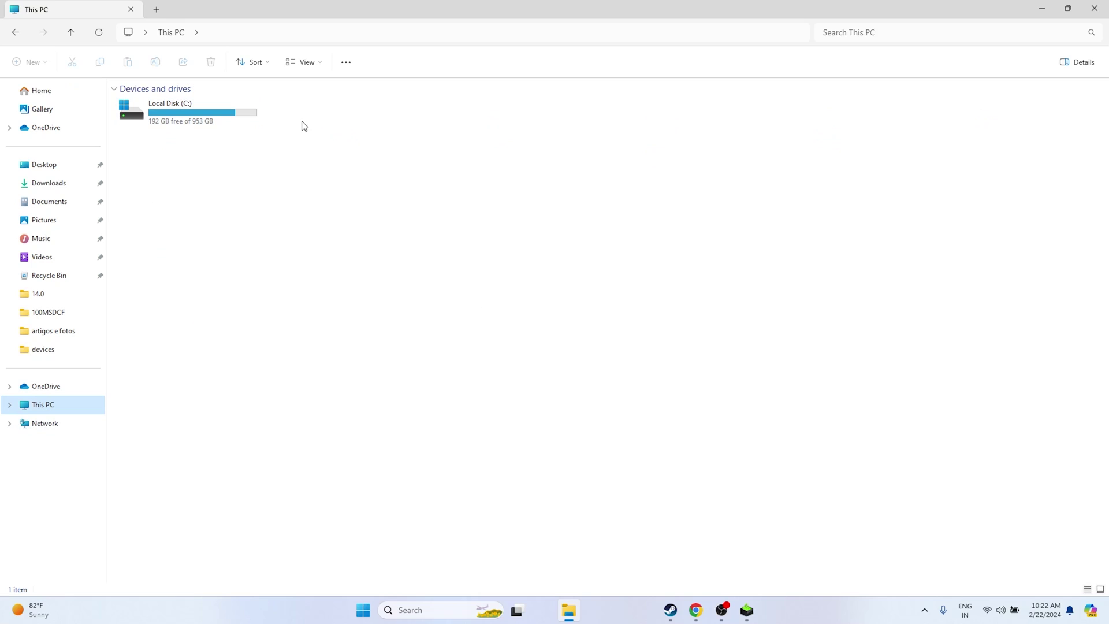
click(1094, 8)
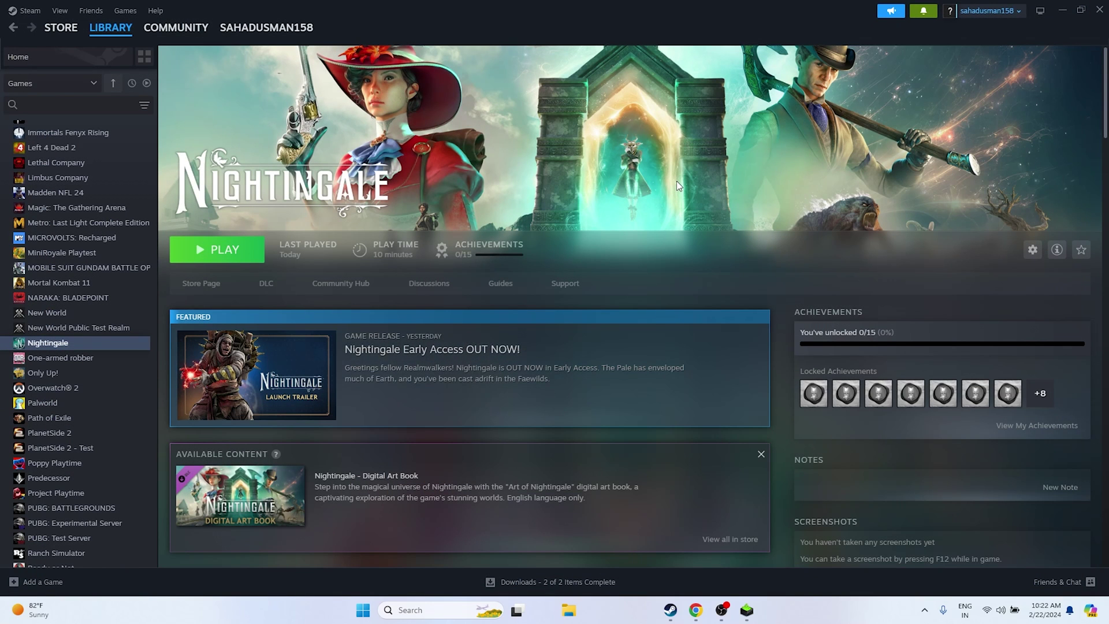